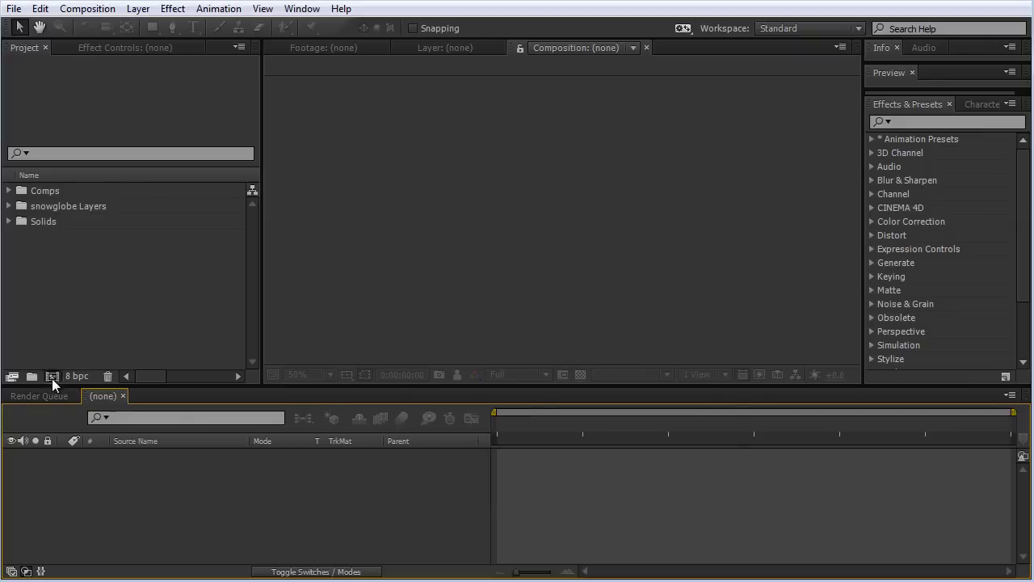
Create a composition named Snow using the HDV/HDTV 720 29.97 preset.
left_click(52, 377)
type("Snow")
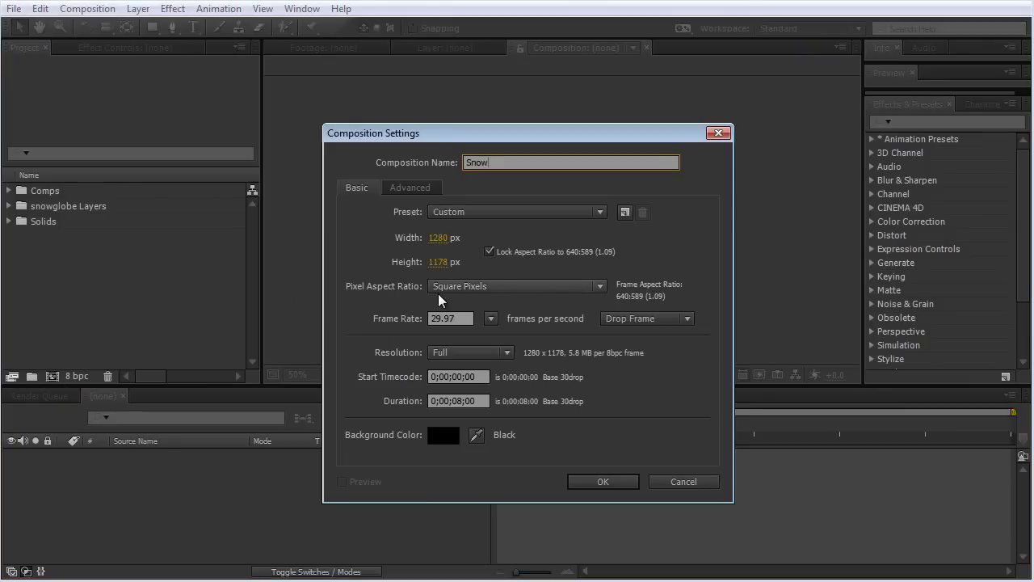
left_click(581, 212)
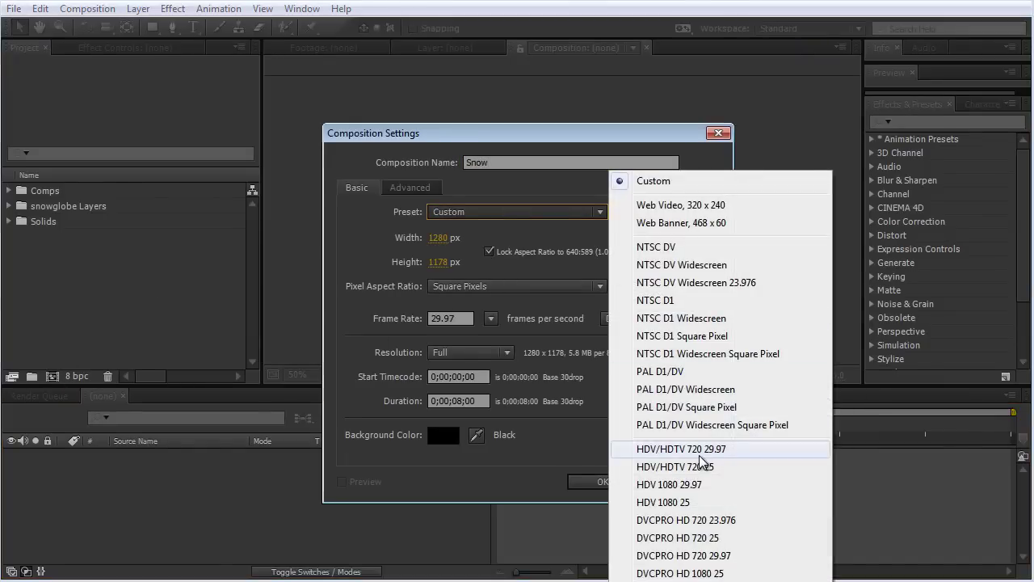
left_click(699, 455)
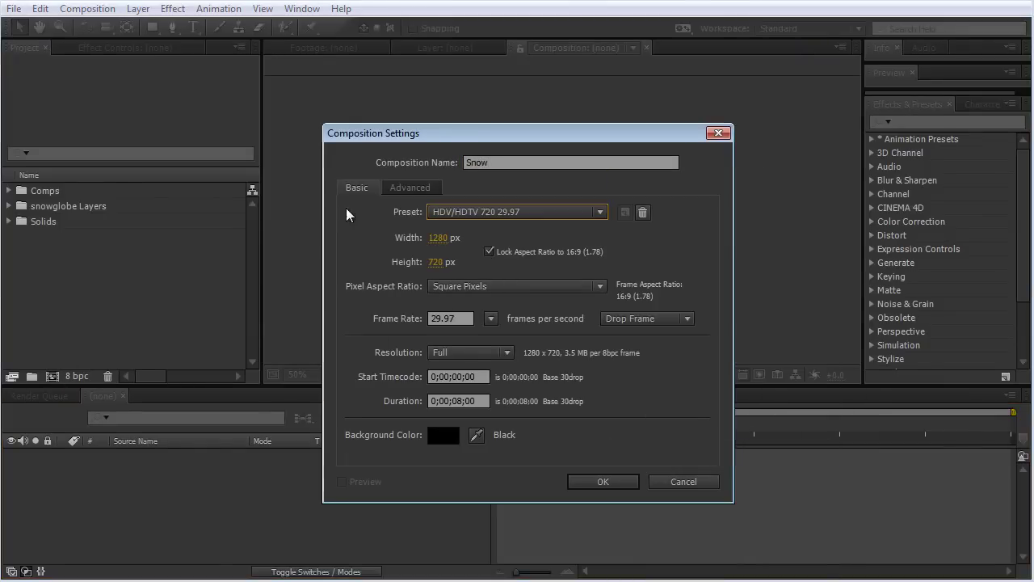
left_click(618, 481)
Add a white full-frame solid layer named Snow Particles.
right_click(334, 176)
mouse_move(381, 186)
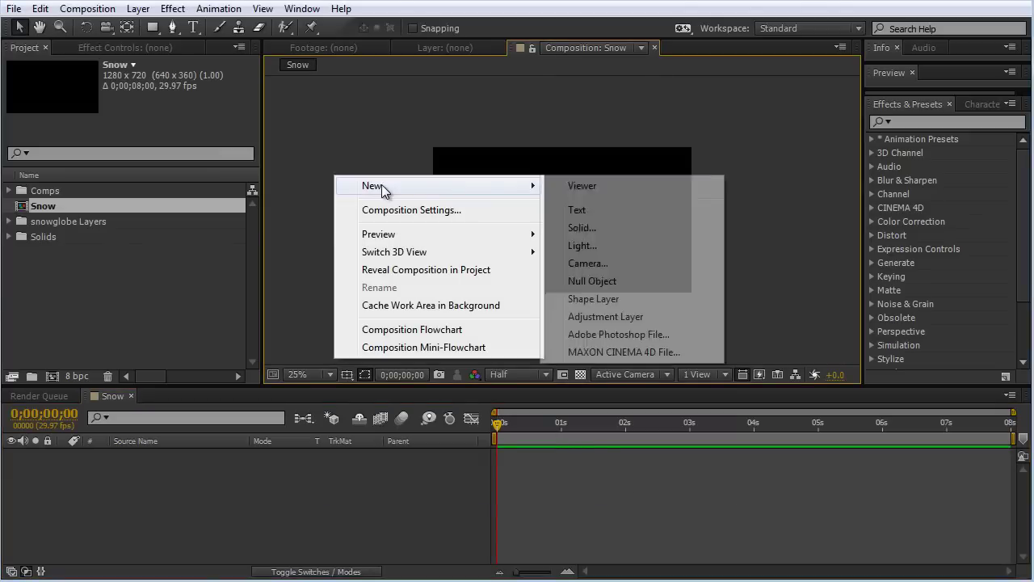
left_click(575, 227)
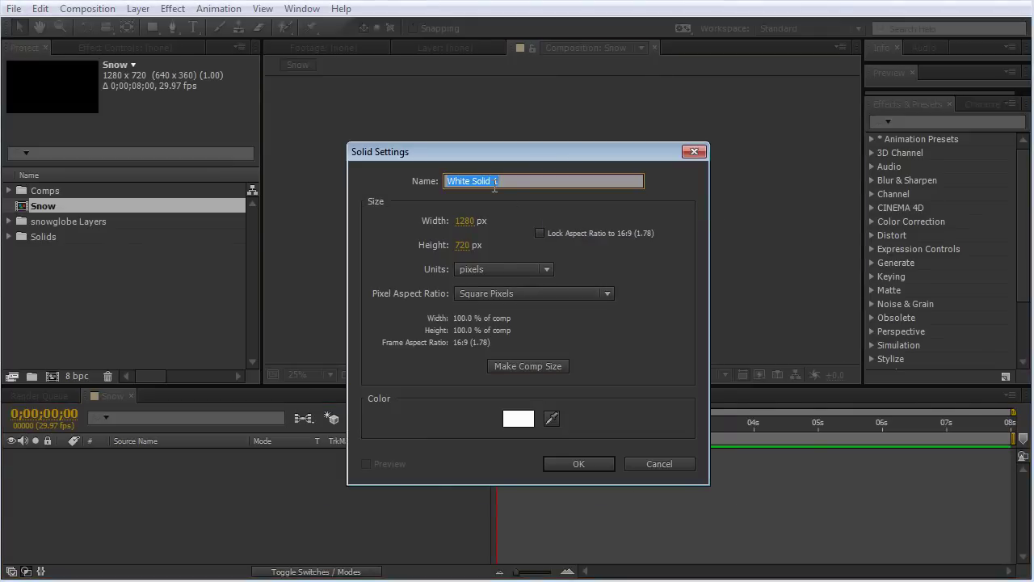
type("Snow Particles")
left_click(591, 461)
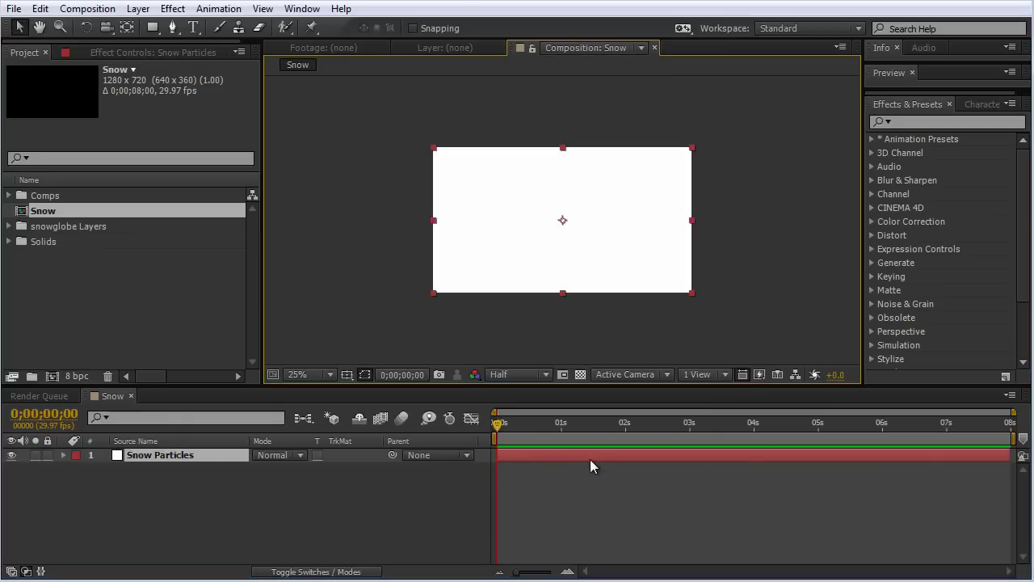
Drop CC Particle Systems II onto Snow Particles and view frame 22 at 50% zoom.
left_click(635, 329)
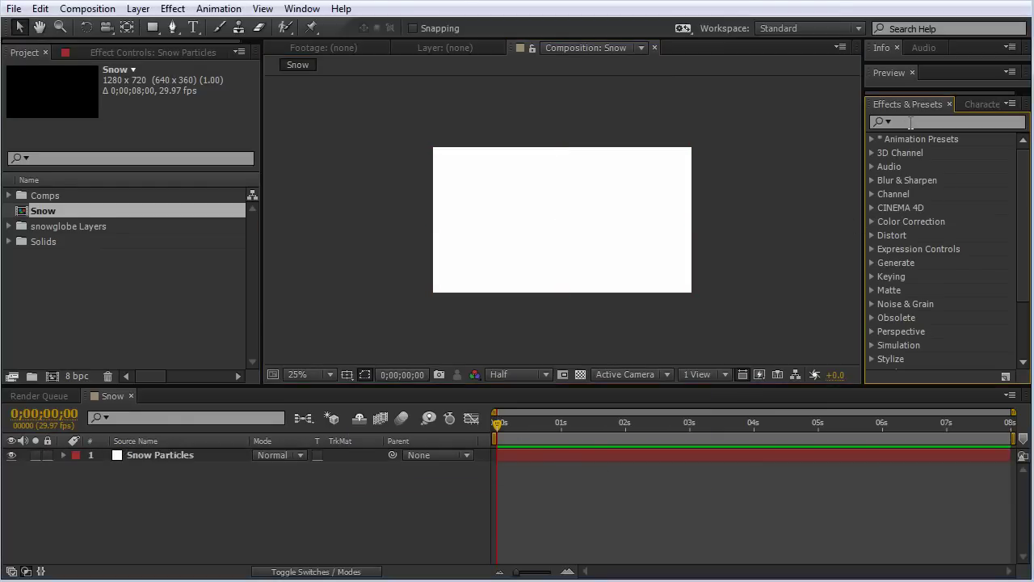
left_click(909, 122)
type("cc par")
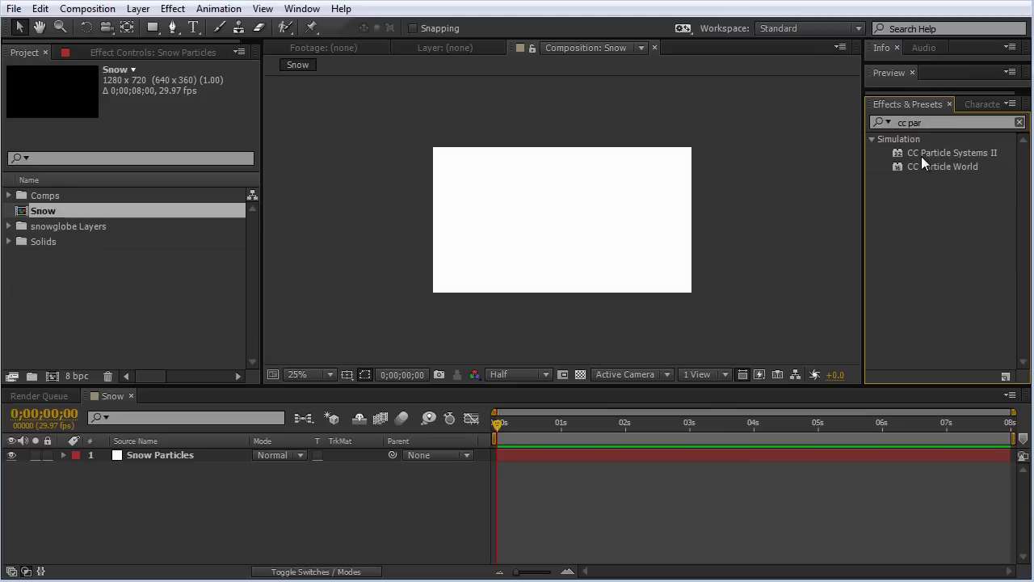
left_click_drag(923, 151, 179, 454)
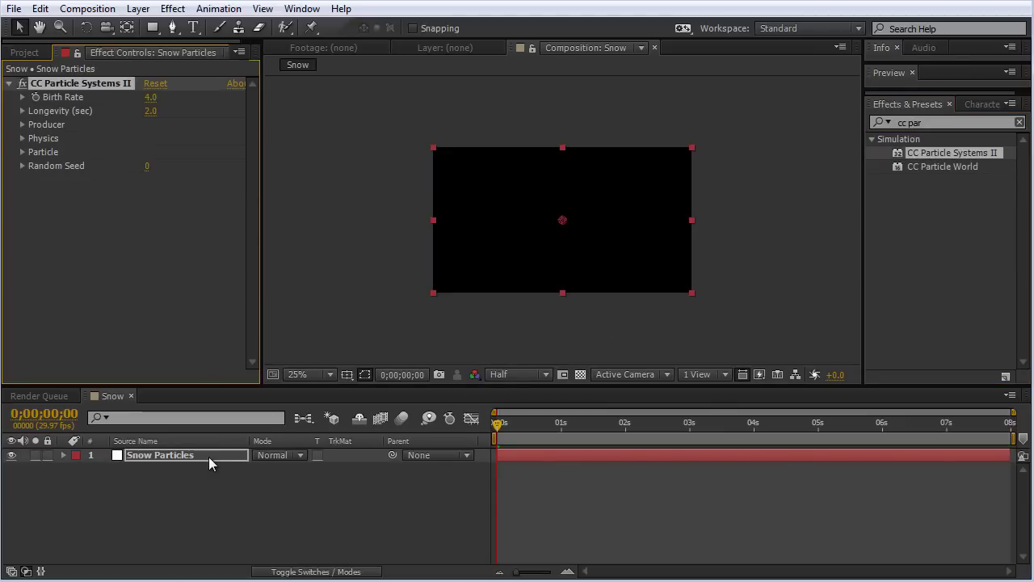
left_click_drag(500, 423, 543, 434)
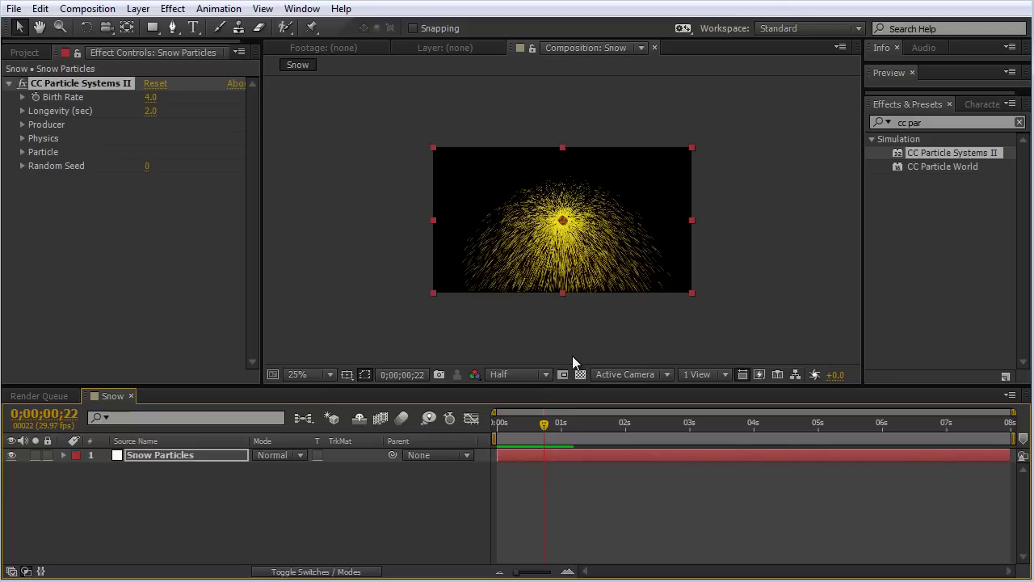
key("period")
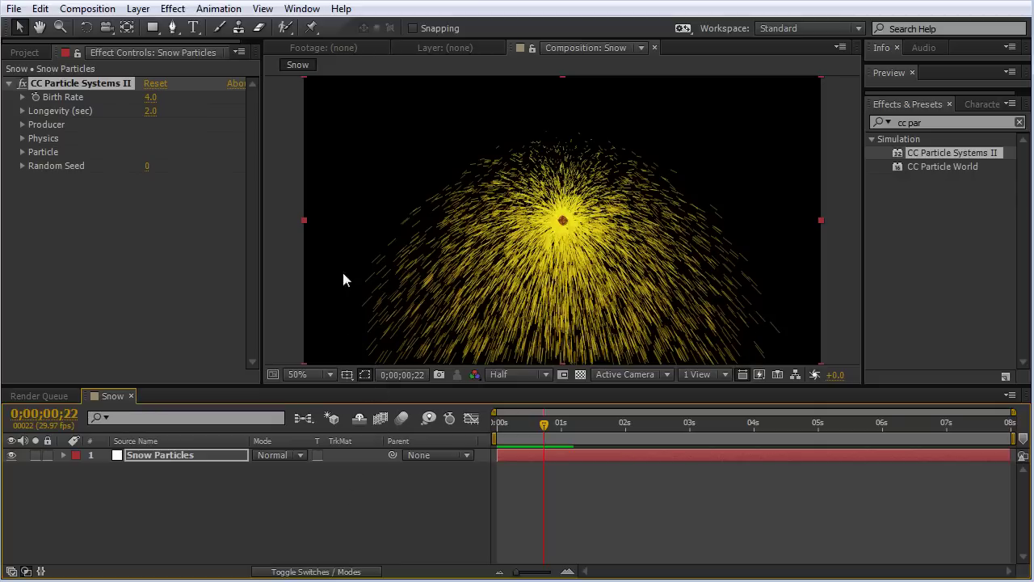
scroll(343, 266, "down", 2)
right_click(354, 192)
mouse_move(378, 202)
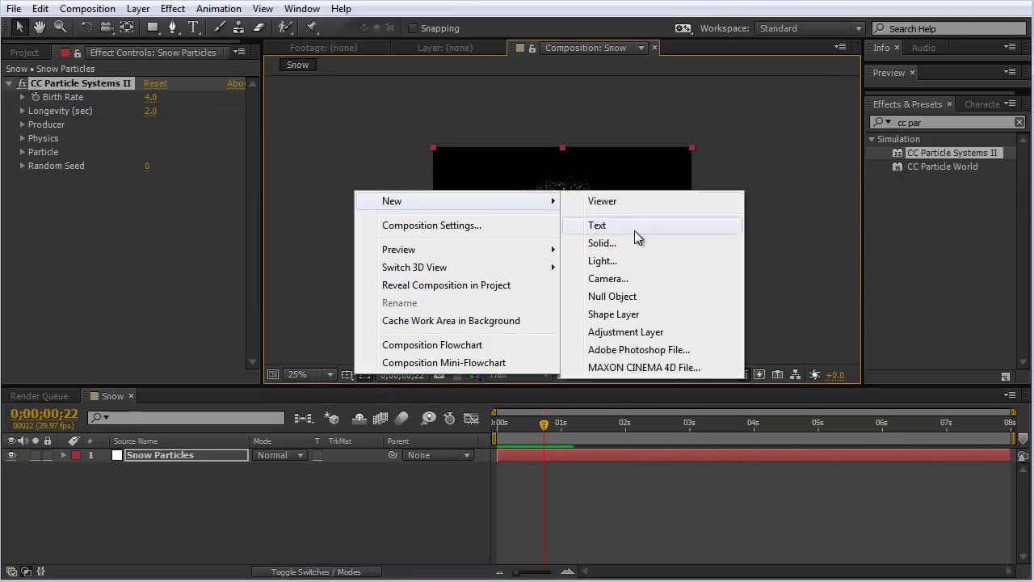
left_click(619, 278)
left_click(656, 517)
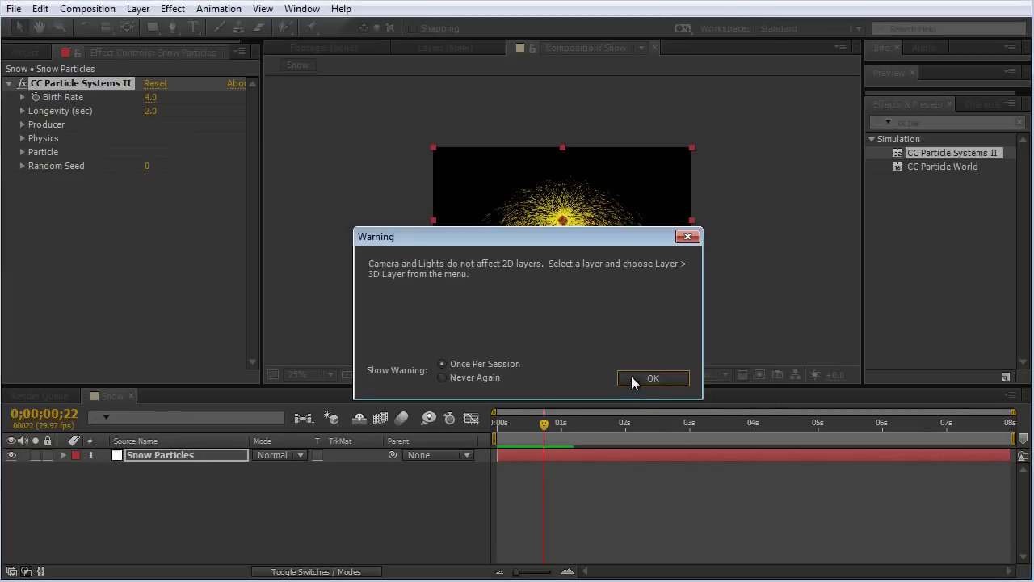
left_click(631, 376)
key("c")
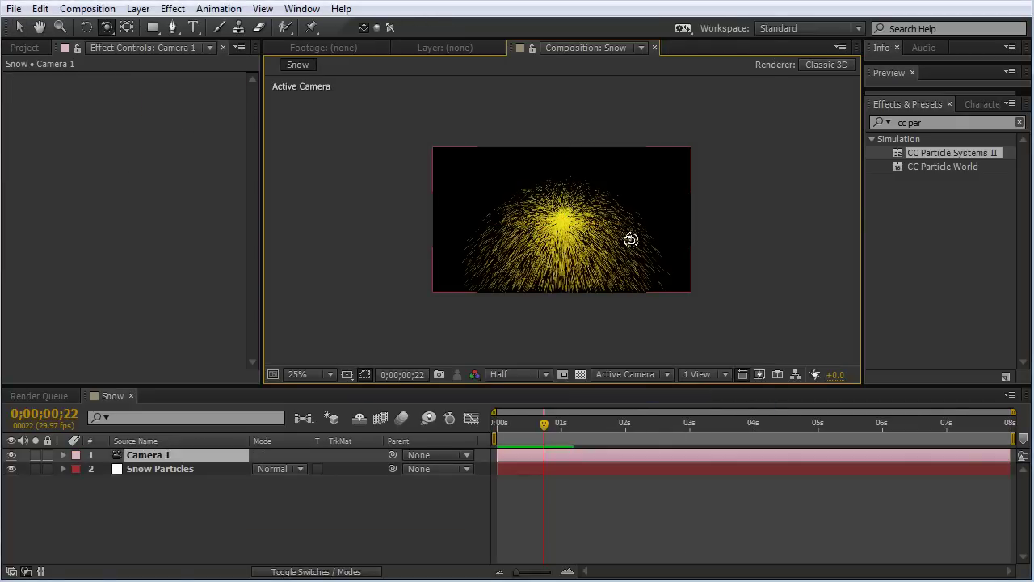
left_click(564, 223)
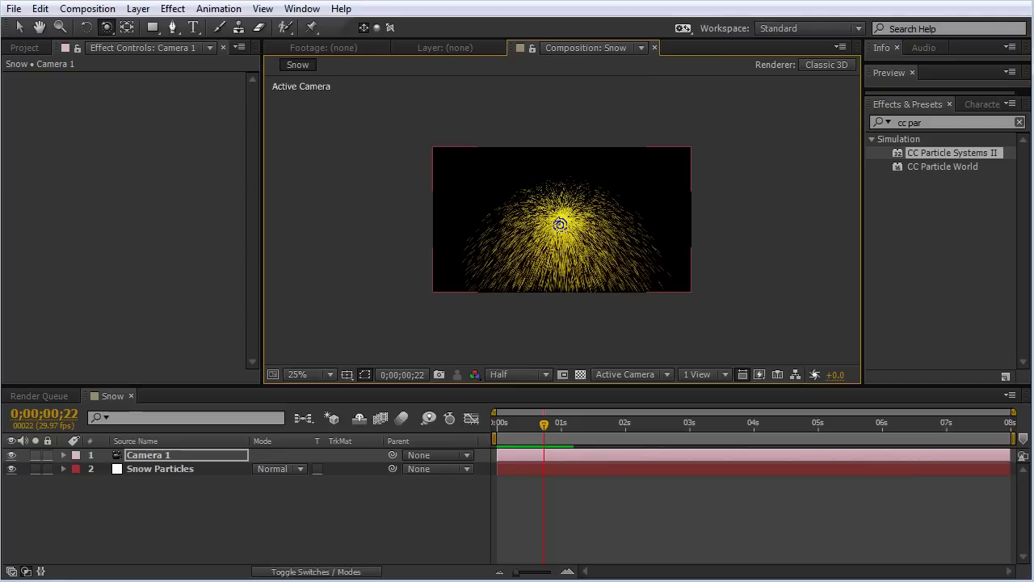
left_click(282, 484)
left_click(169, 457)
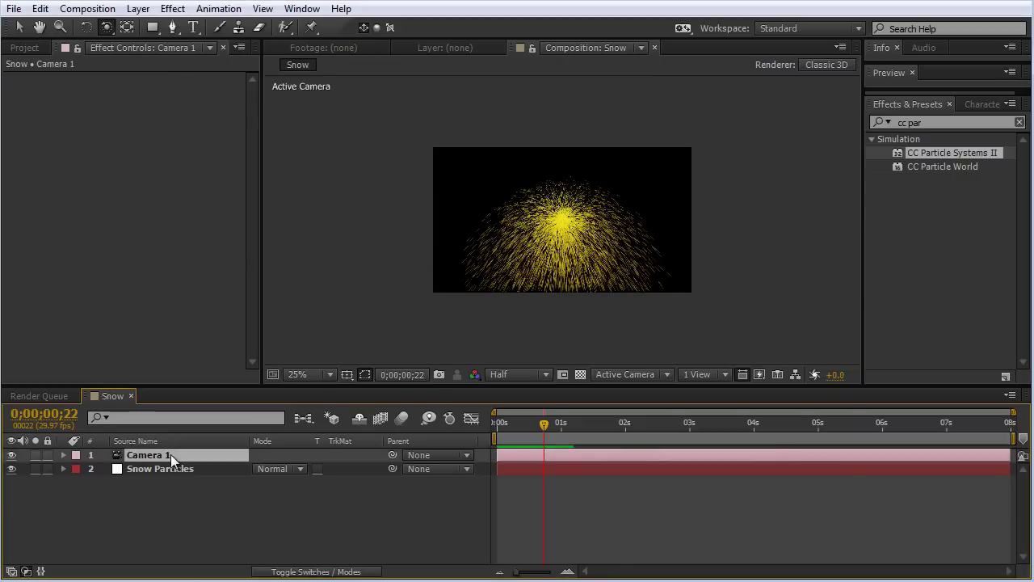
key("Delete")
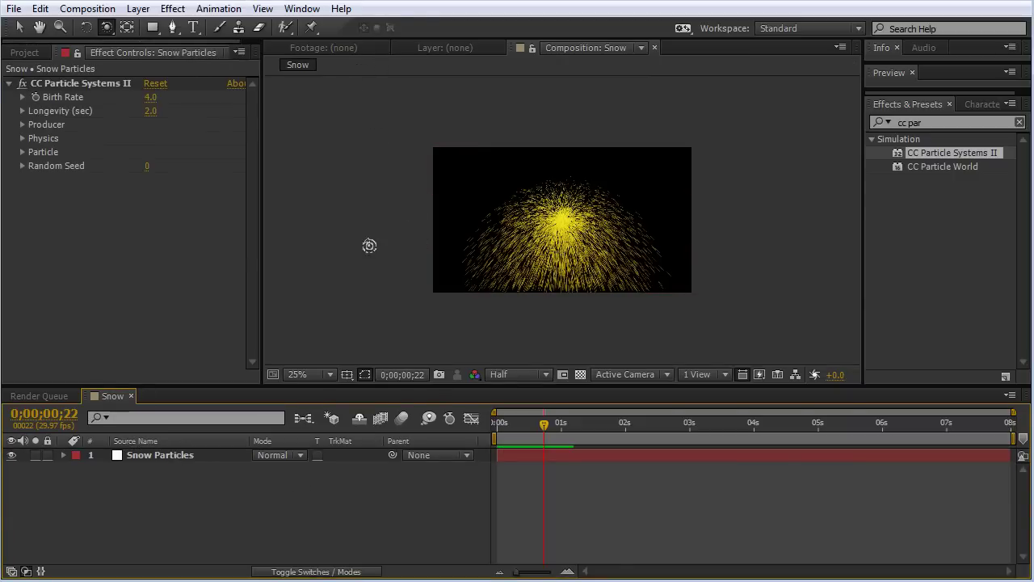
Expand the Birth Rate, Longevity, Producer, Physics and Particle groups of CC Particle Systems II.
key("v")
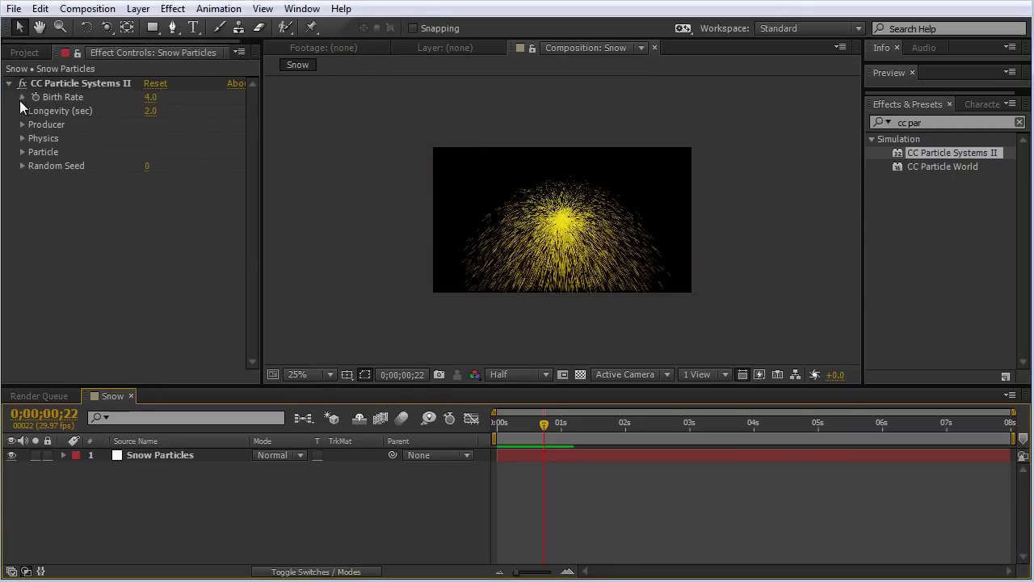
left_click(21, 98)
left_click(22, 132)
left_click(22, 168)
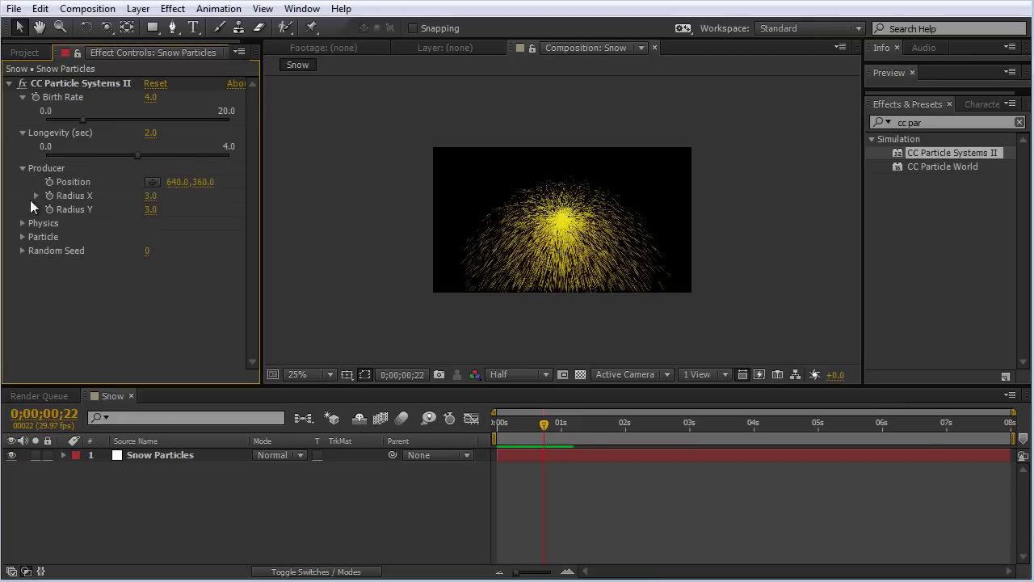
left_click(23, 223)
left_click(23, 333)
scroll(32, 341, "down", 6)
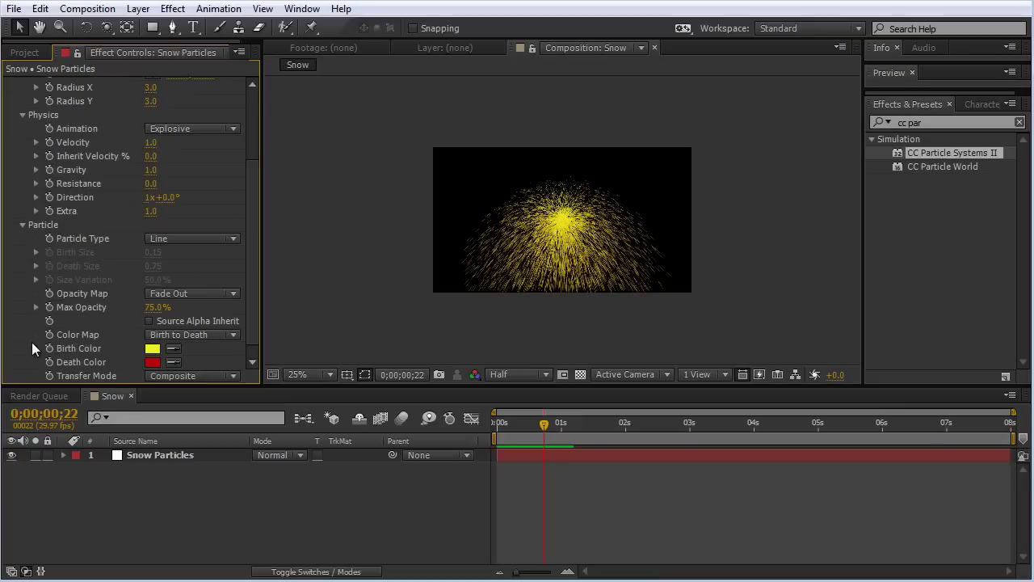
scroll(139, 278, "up", 5)
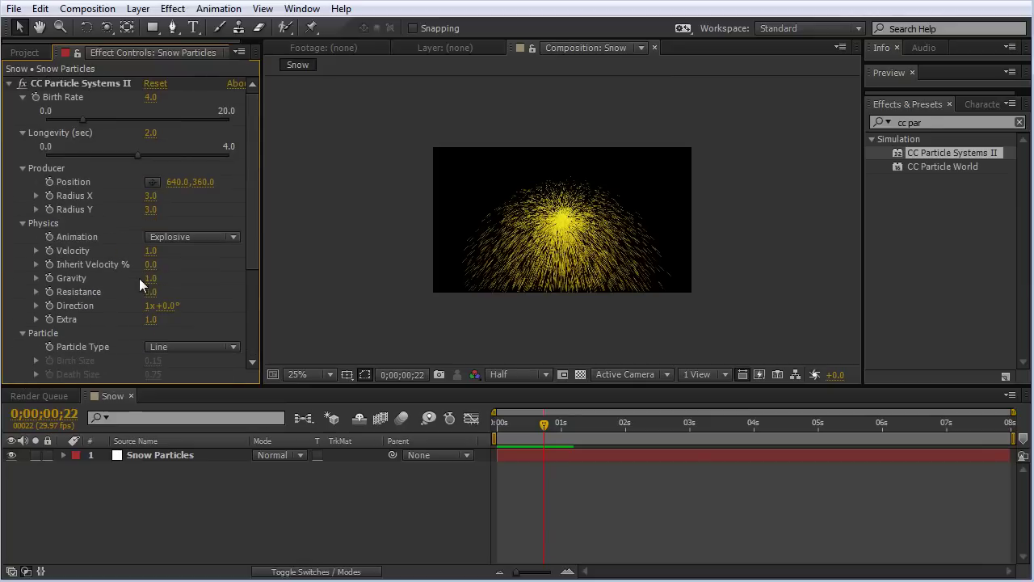
left_click_drag(521, 423, 551, 442)
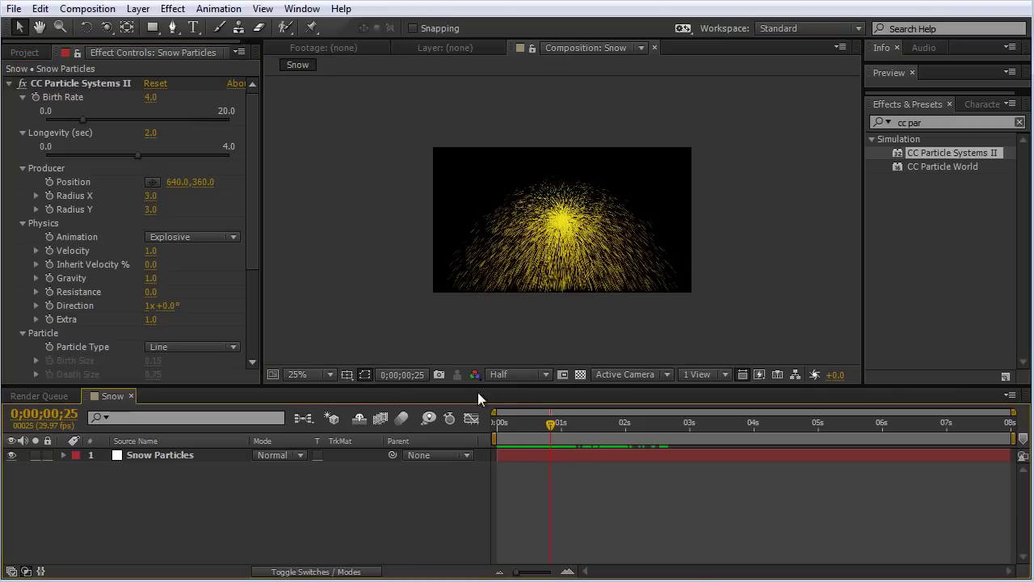
left_click_drag(253, 233, 250, 318)
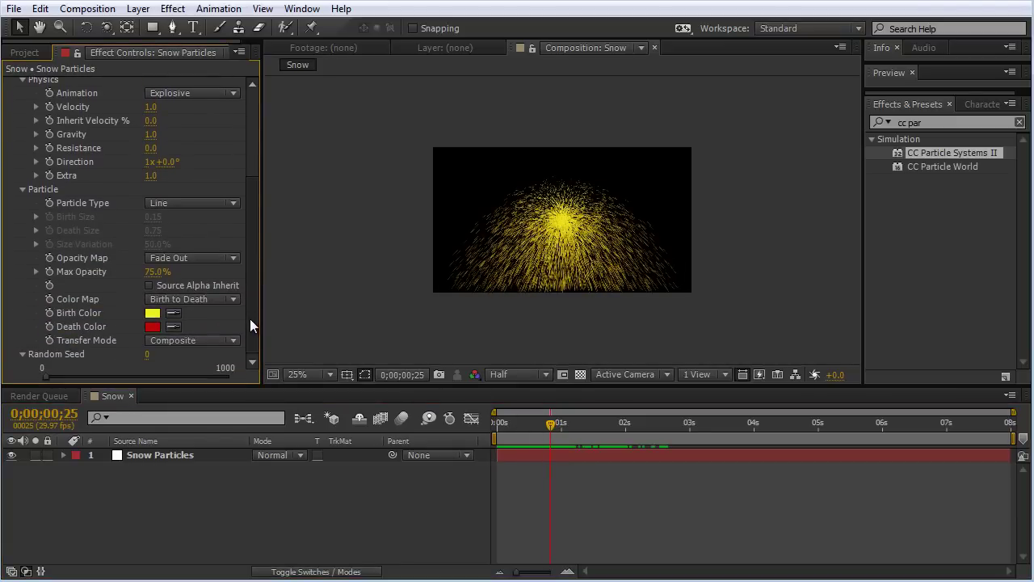
Set Particle Type to QuadPolygon with Birth Size and Death Size both 0.05.
left_click(179, 203)
left_click(210, 371)
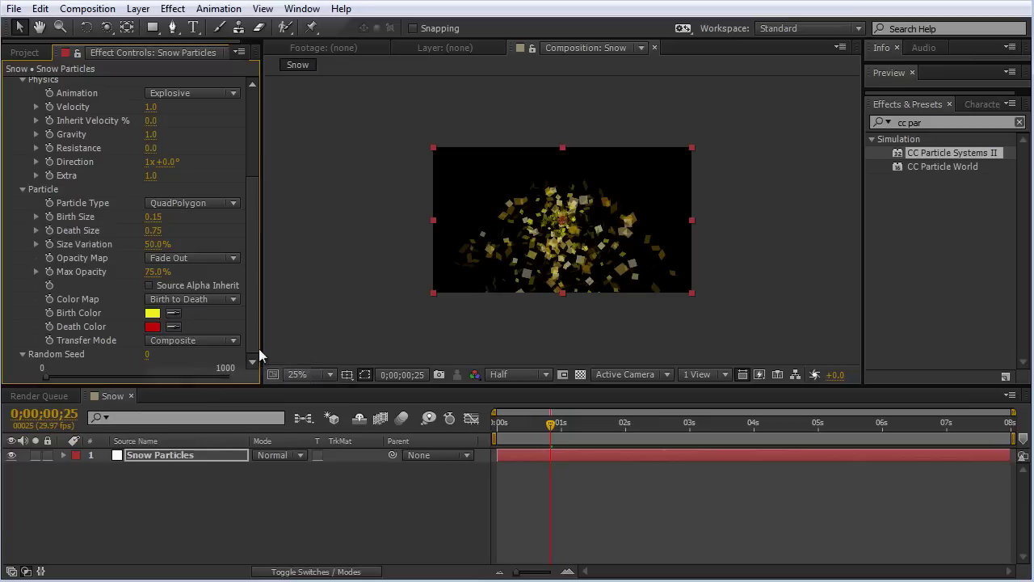
left_click(153, 216)
type("0.05")
key("Return")
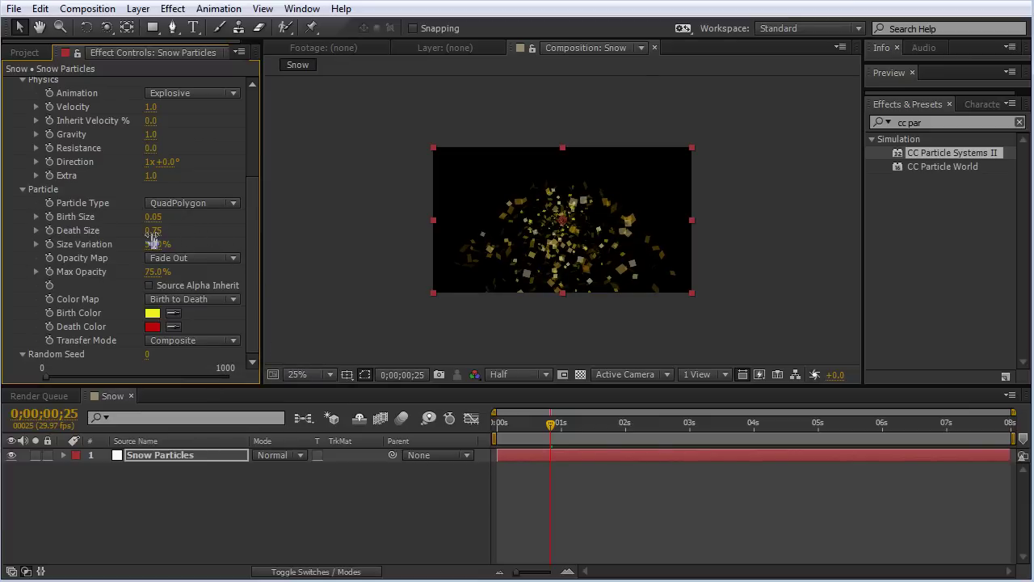
left_click(152, 230)
type("0.05")
key("Return")
key("period")
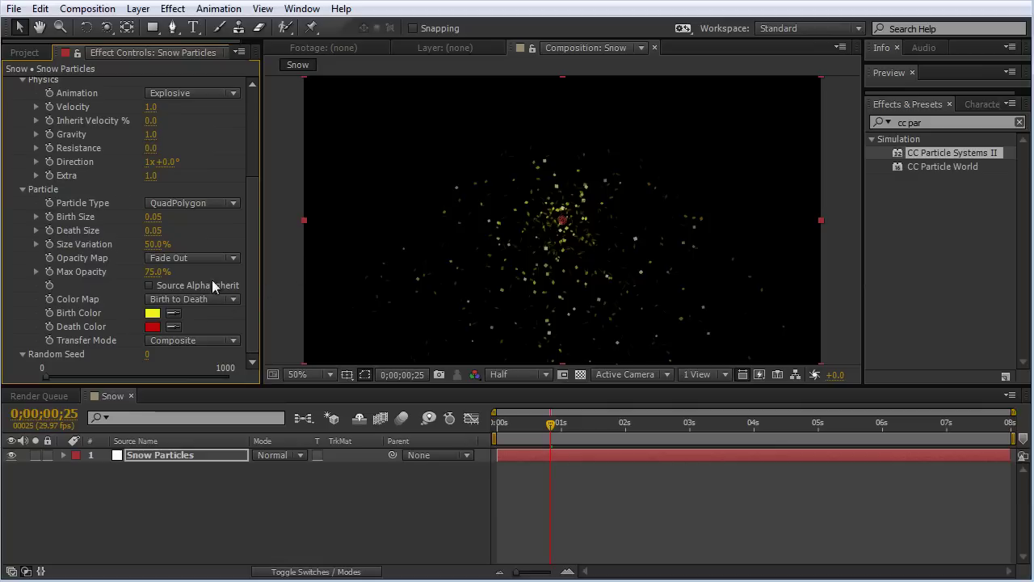
Set Max Opacity to 100% and make the particle birth and death colours white.
left_click(154, 271)
type("100")
key("Return")
left_click(152, 313)
left_click(9, 324)
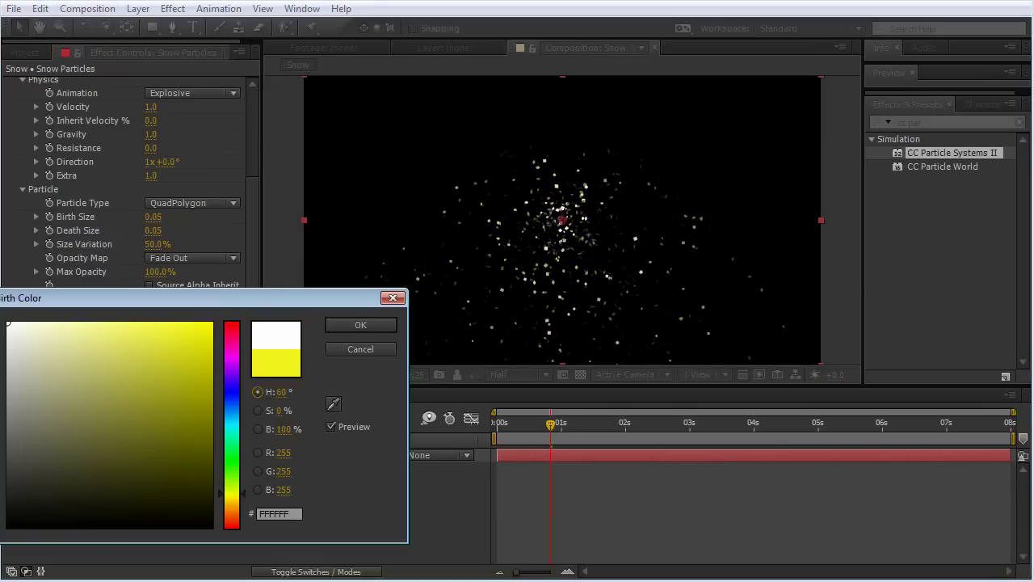
left_click(360, 325)
left_click(154, 328)
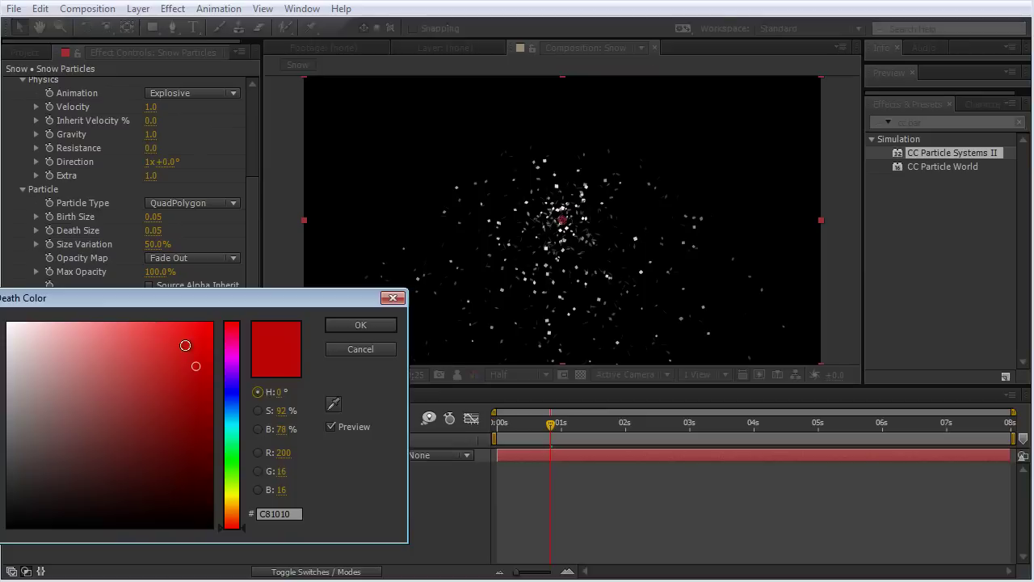
left_click(8, 324)
left_click(346, 320)
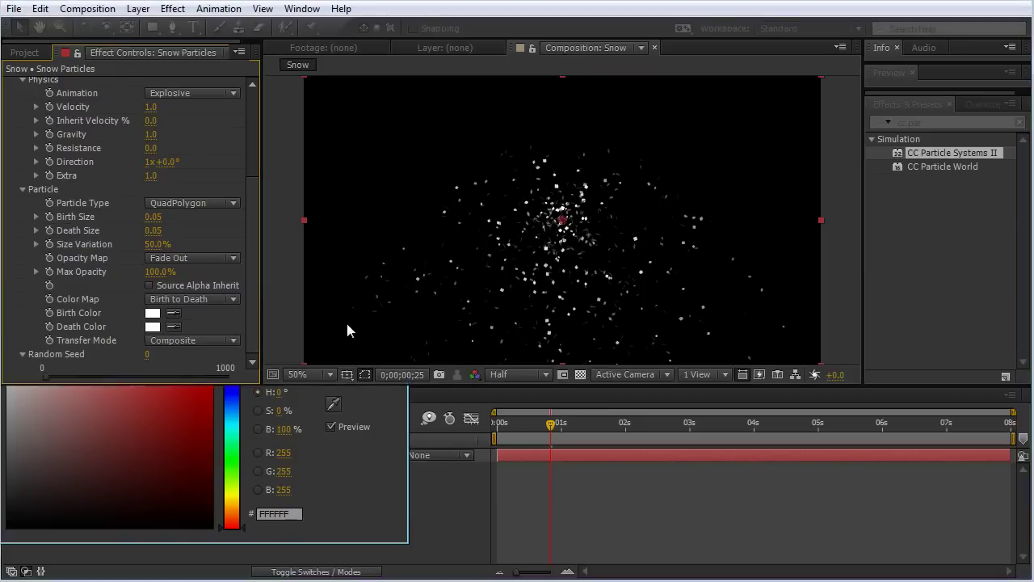
Set Size Variation to 0% and Birth and Death Size to 0.1, then scrub to preview.
left_click(157, 244)
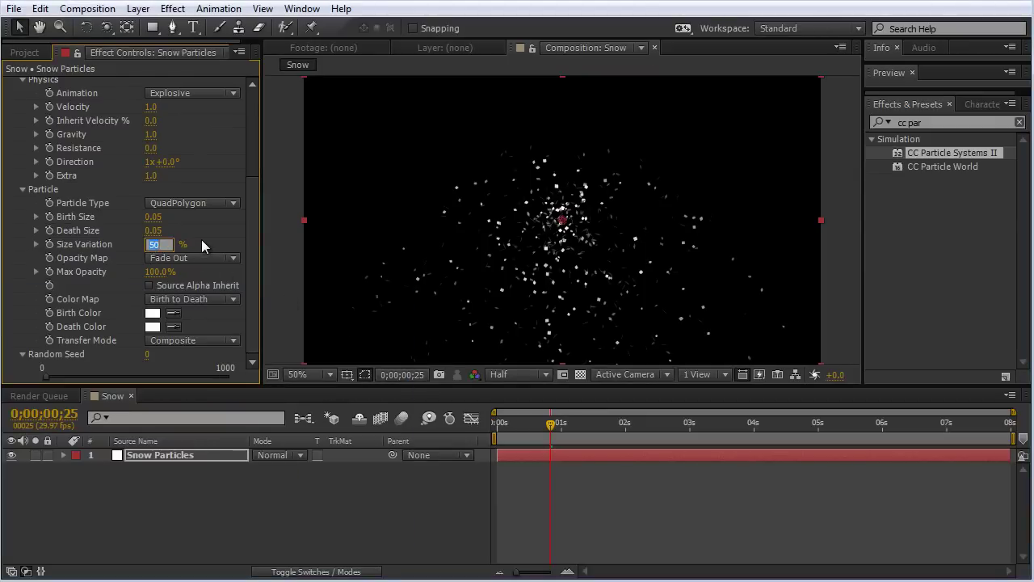
type("0")
key("Return")
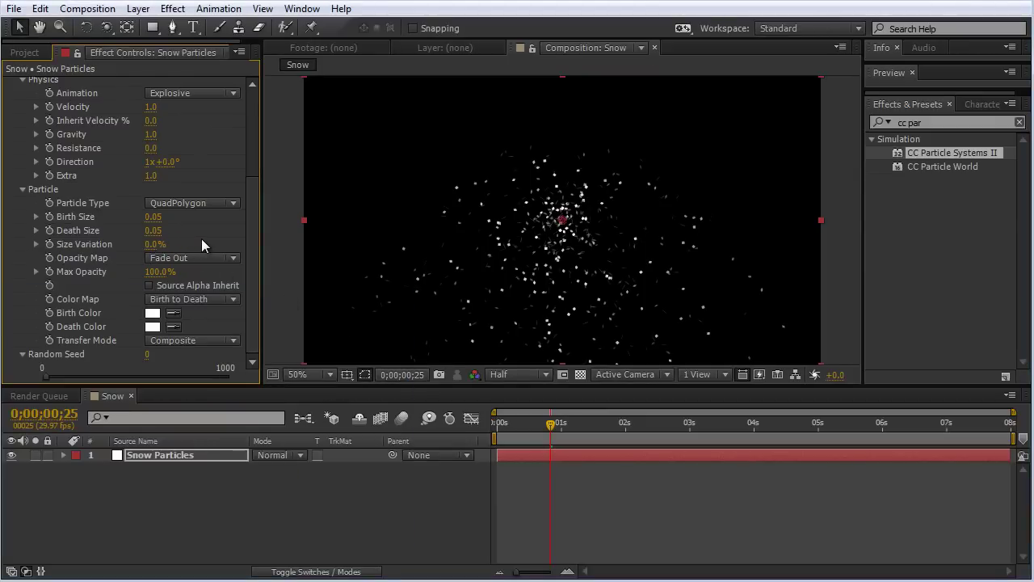
left_click(153, 216)
type("0.1")
key("Return")
left_click(160, 233)
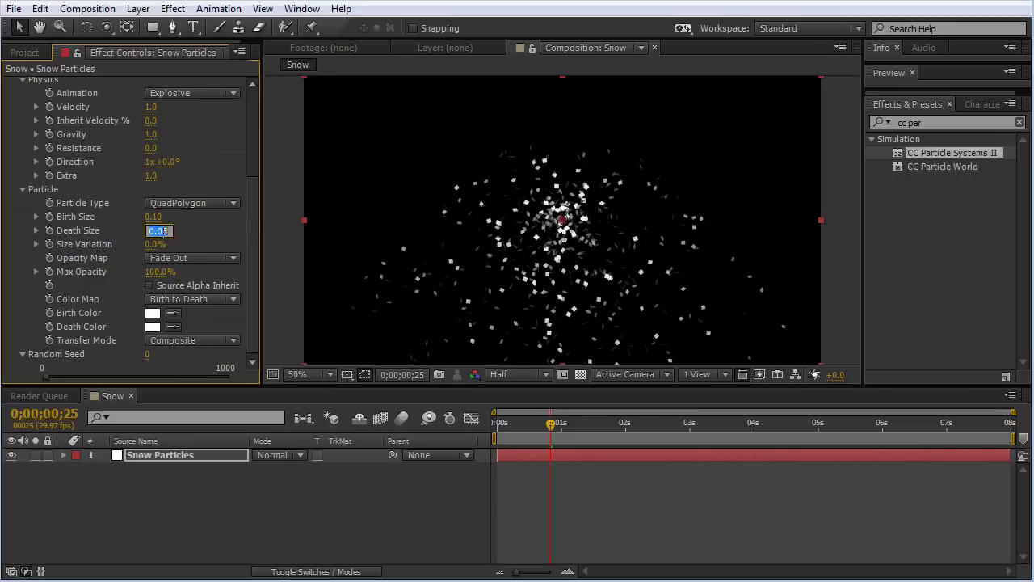
type("1.1")
key("Return")
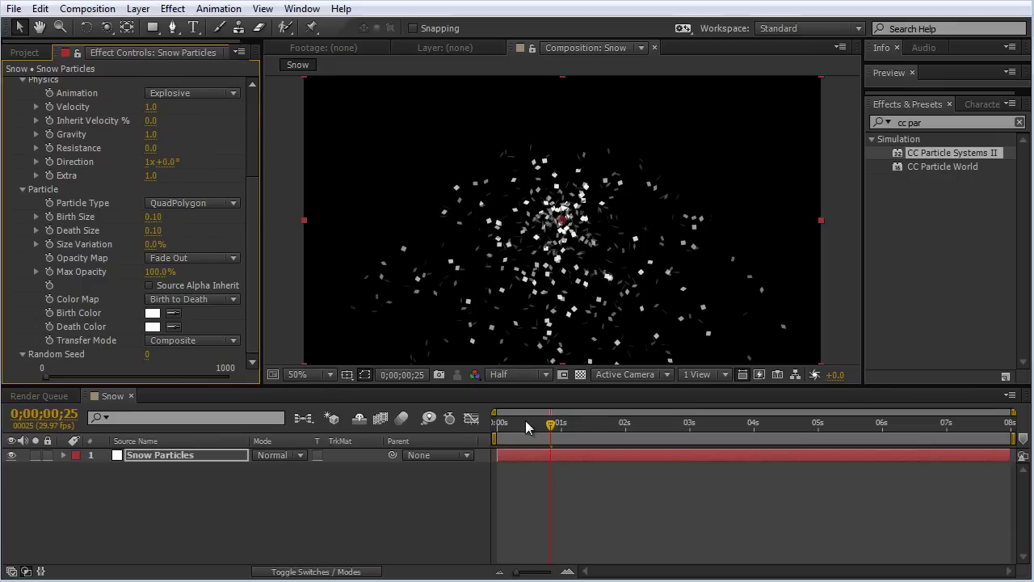
left_click_drag(525, 420, 560, 422)
scroll(606, 294, "down", 1)
scroll(605, 294, "up", 1)
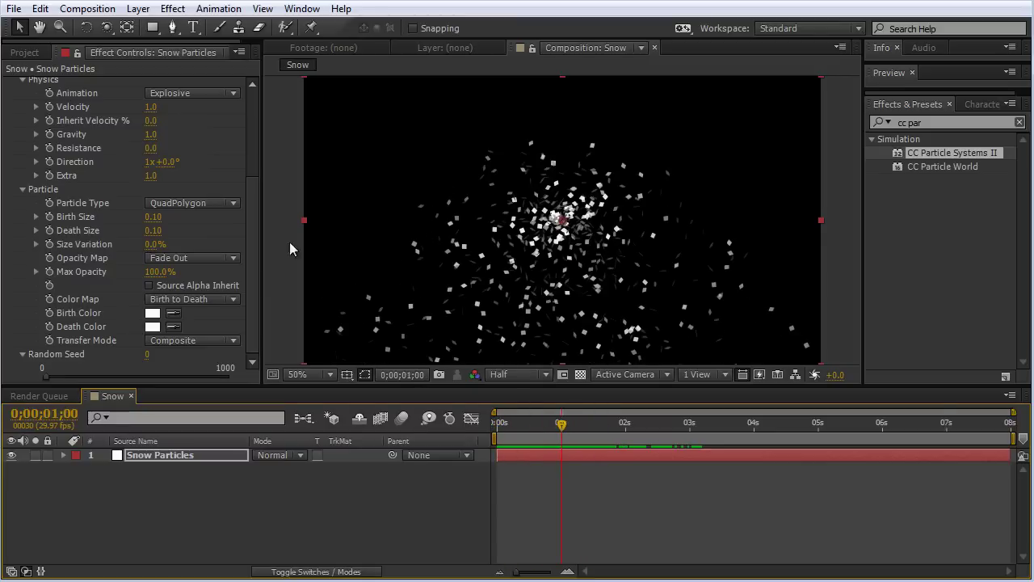
Switch the particle Animation type to Vortex and preview the swirl.
scroll(164, 169, "up", 2)
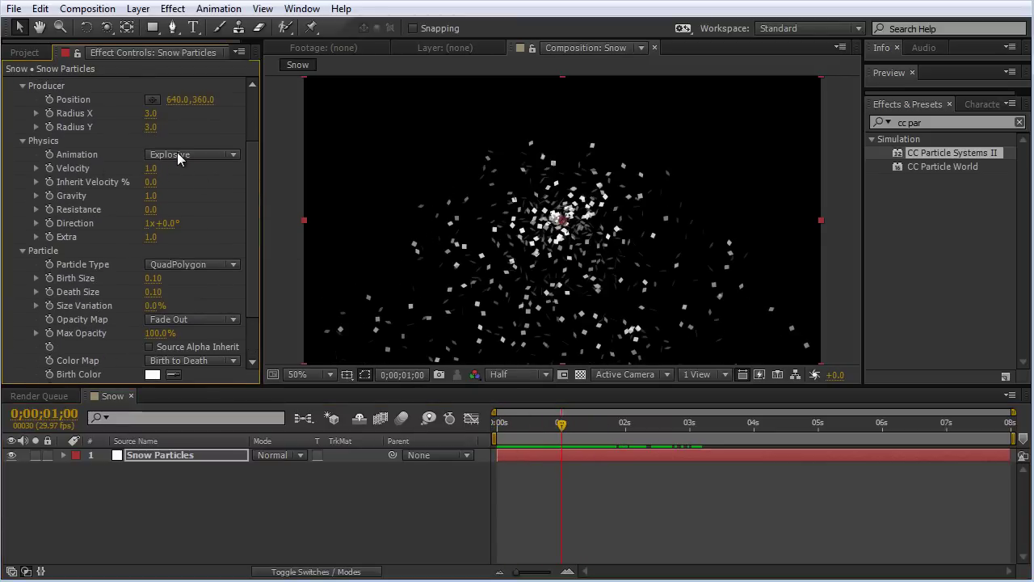
left_click(189, 153)
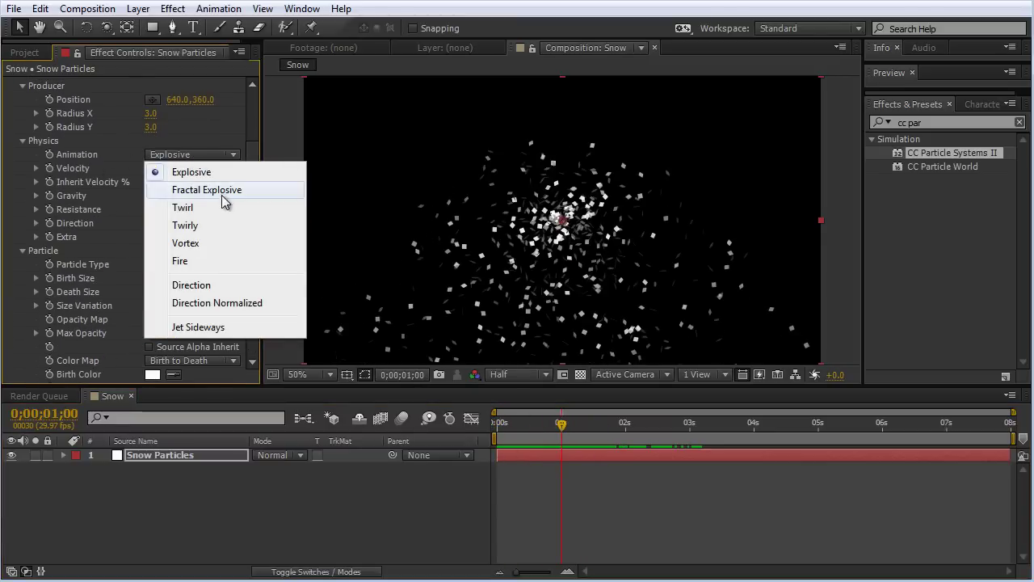
left_click(215, 244)
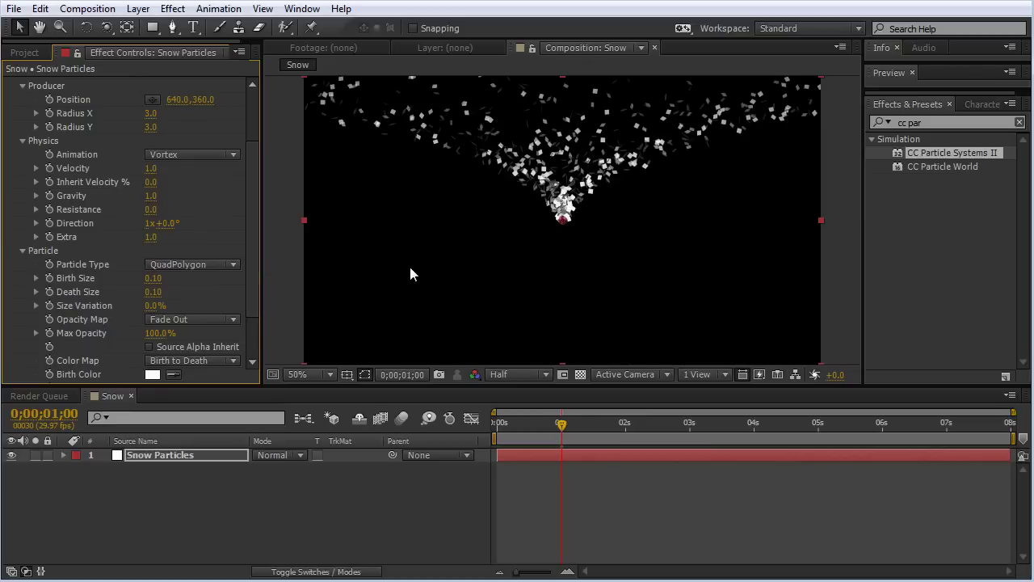
left_click_drag(537, 415, 592, 432)
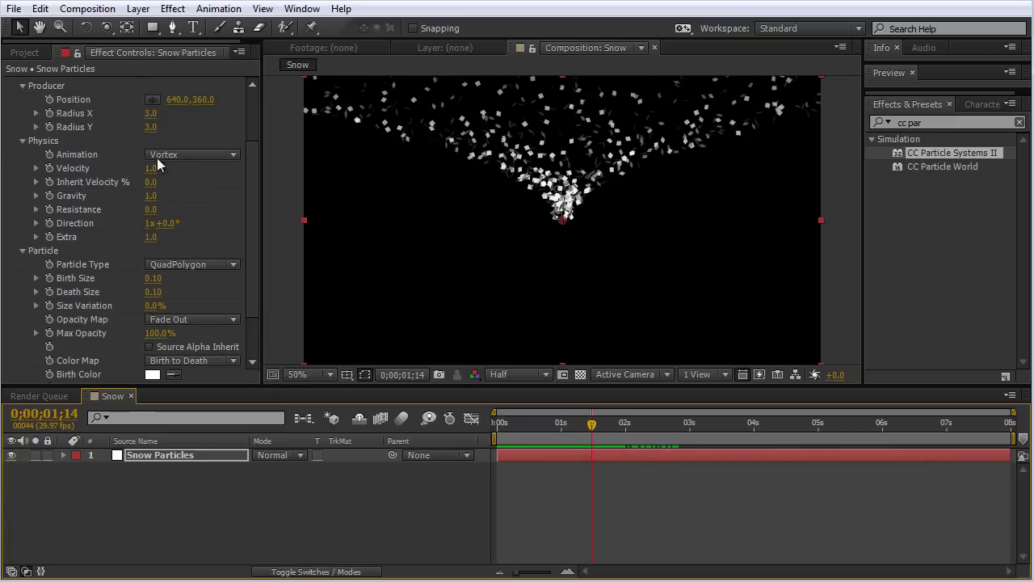
Set Producer Radius X and Radius Y to 40 and preview the wider spread.
scroll(254, 196, "up", 3)
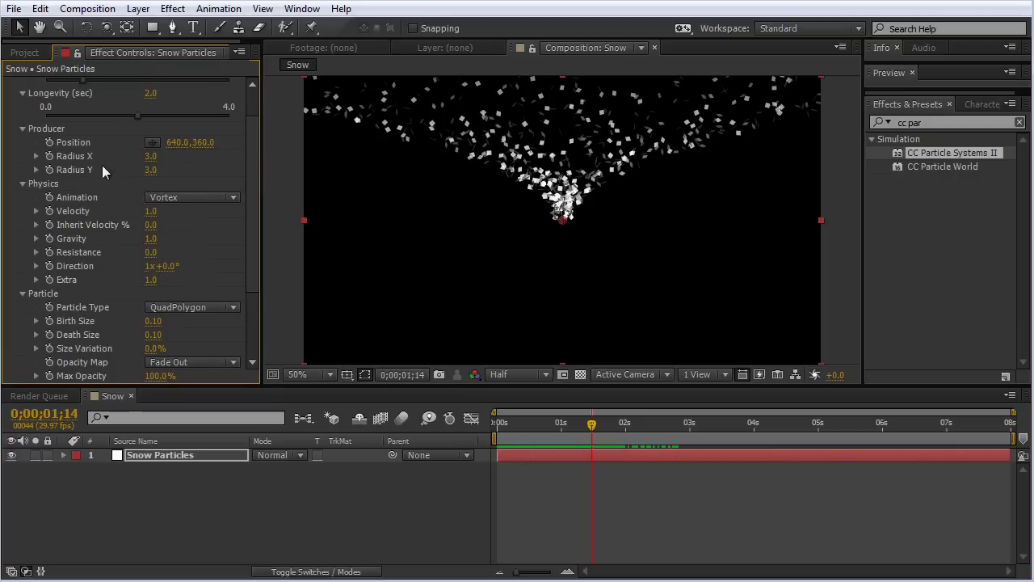
left_click(150, 156)
type("40")
key("Return")
left_click(151, 170)
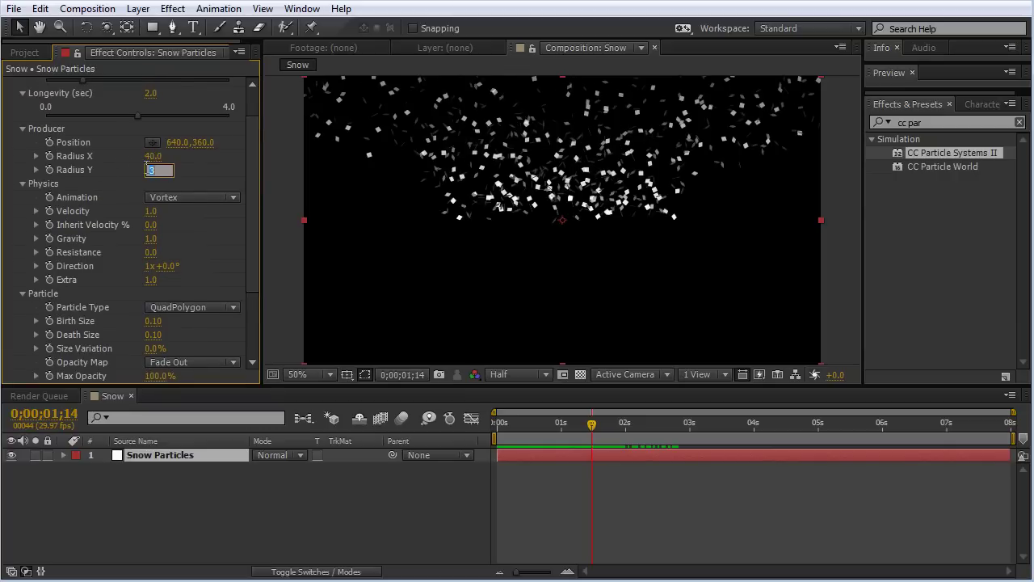
type("40")
key("Return")
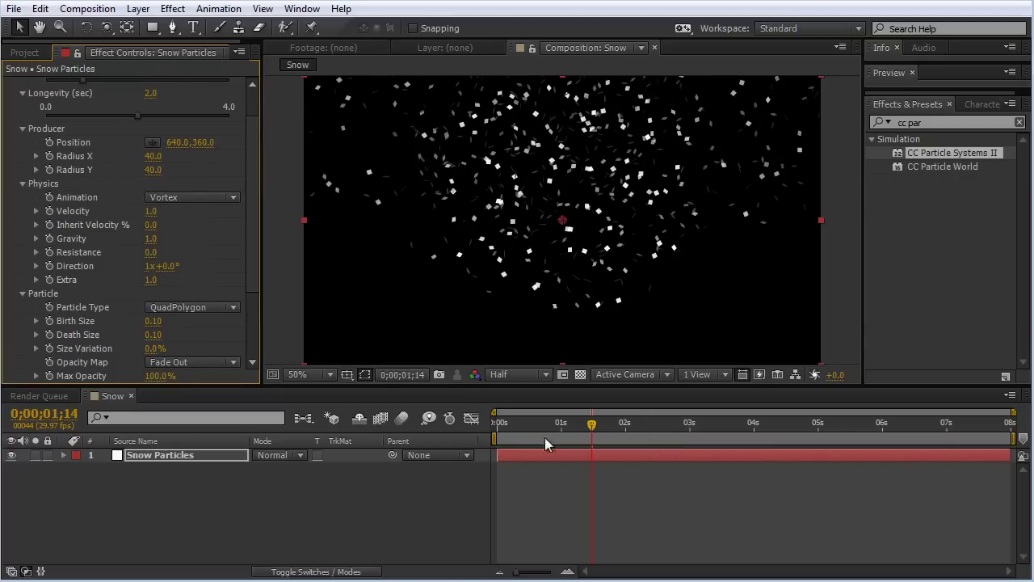
mouse_move(499, 423)
left_mouse_down()
mouse_move(702, 427)
mouse_move(517, 444)
mouse_move(602, 427)
mouse_move(514, 423)
left_mouse_up()
Lower the particle Birth Rate to 2.4 and select the Longevity value for editing.
scroll(250, 187, "up", 2)
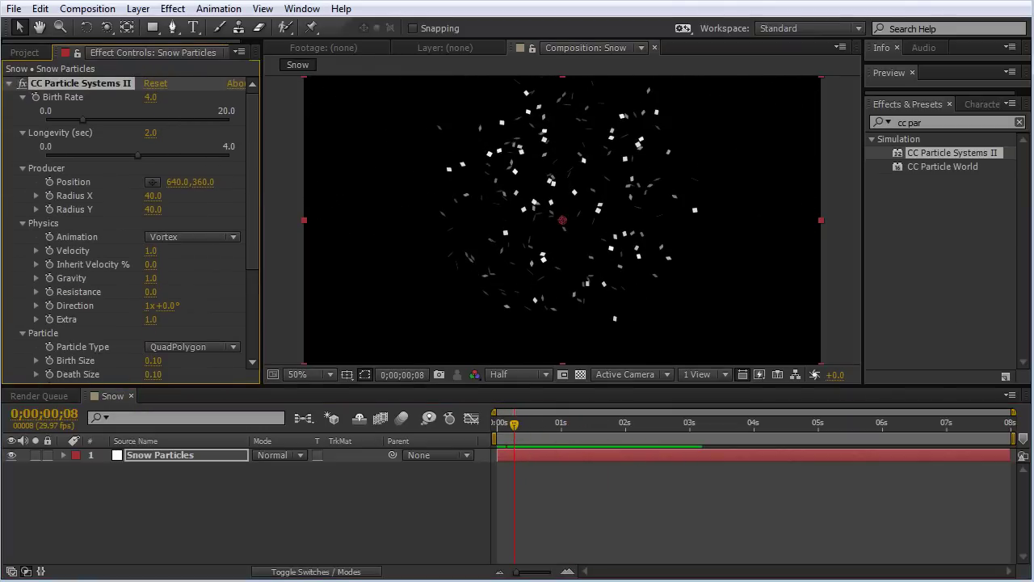
left_click(150, 97)
type("2.4")
key("Return")
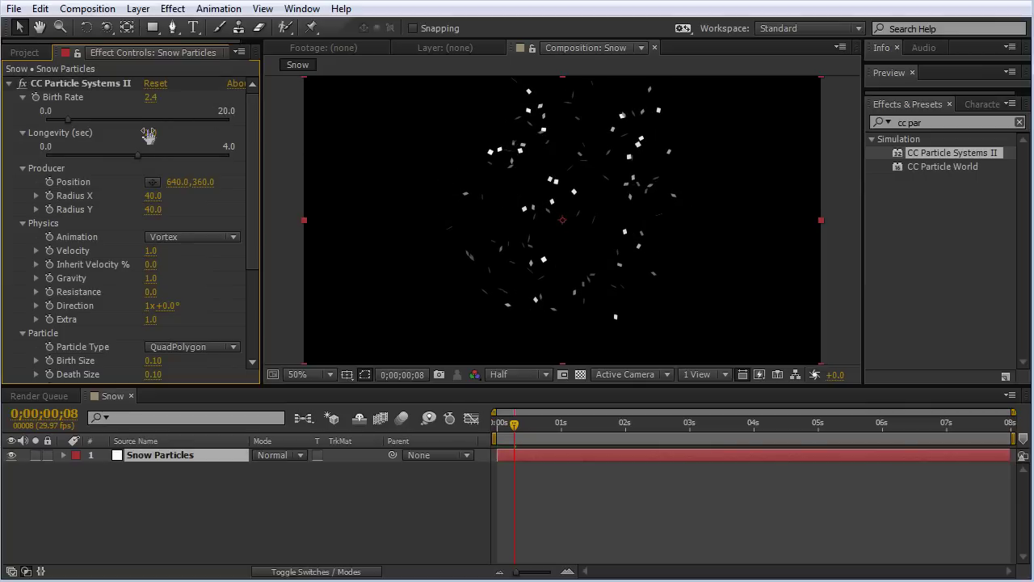
left_click(148, 133)
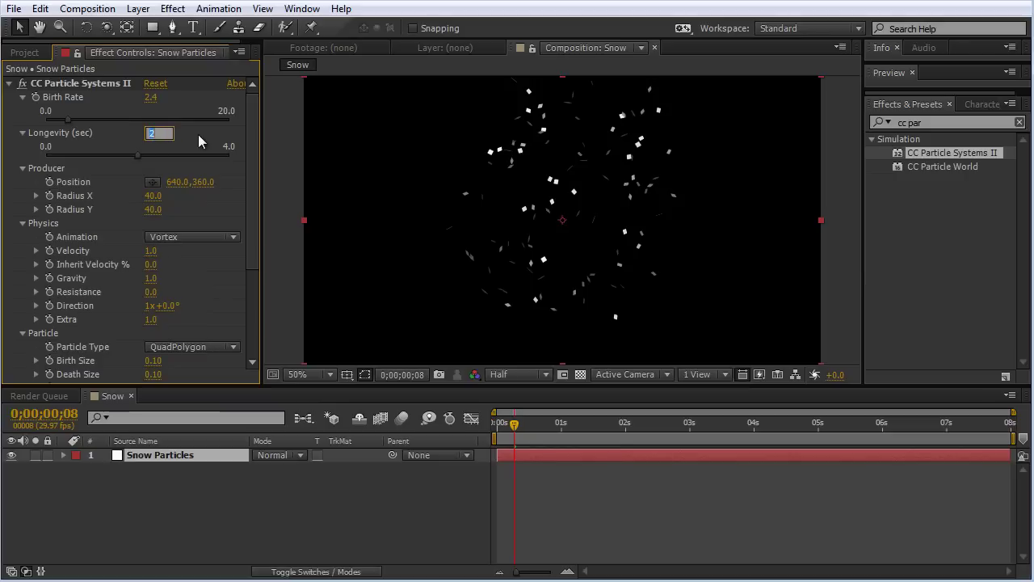
Set Longevity to 3 seconds and particle Velocity to 0.2.
type("3")
key("Return")
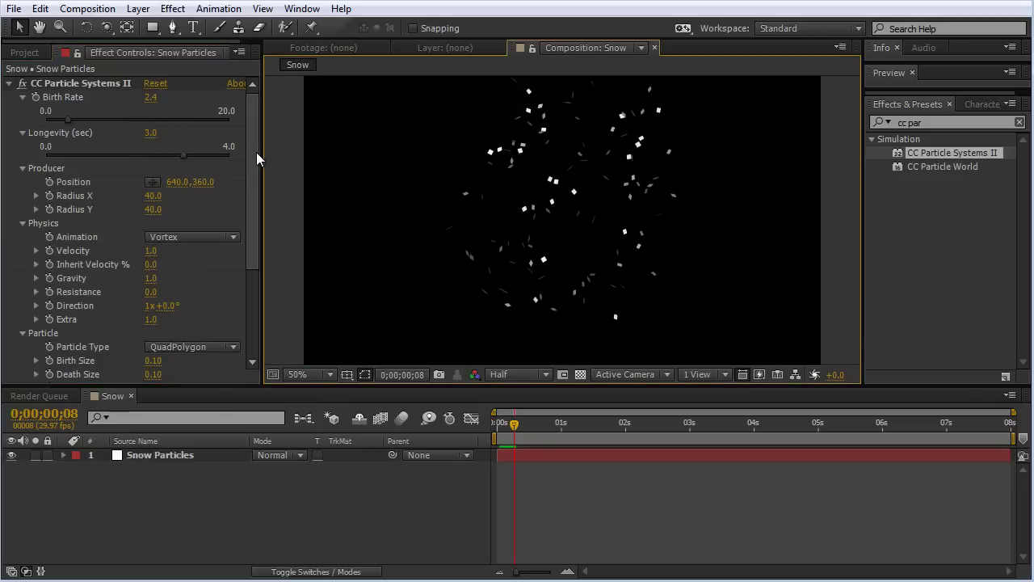
left_click_drag(256, 151, 252, 183)
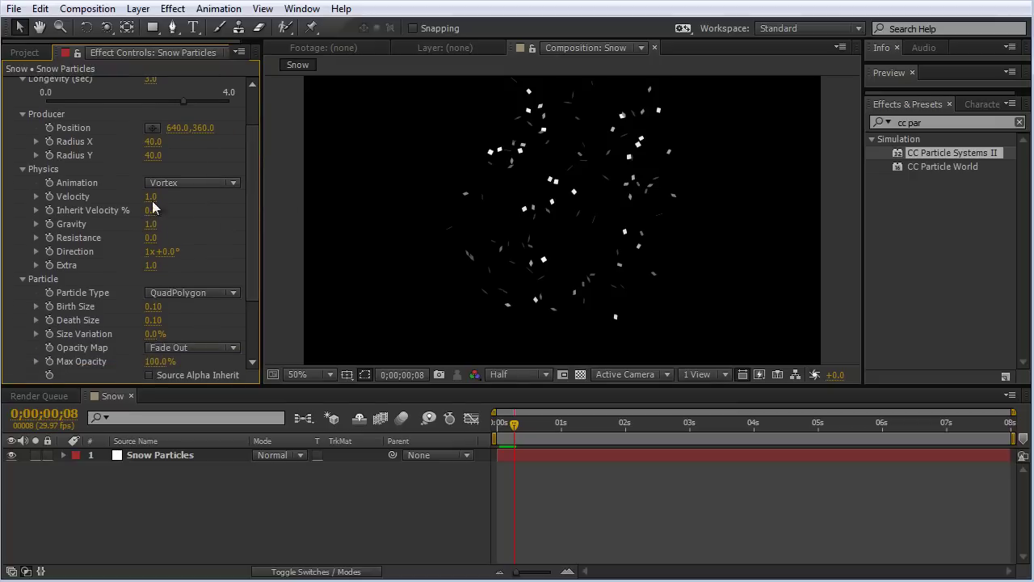
left_click_drag(152, 202, 182, 222)
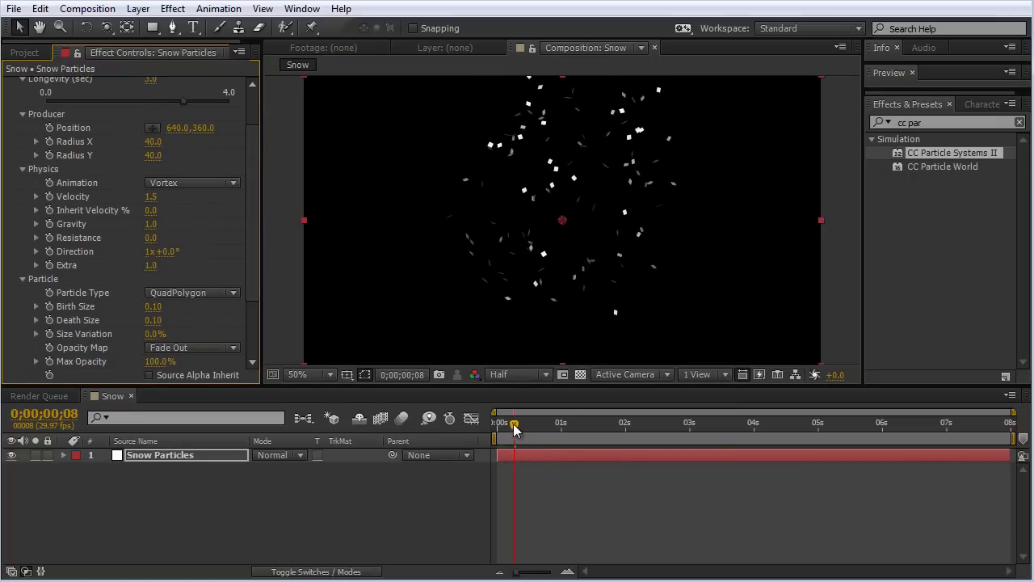
left_click_drag(513, 423, 600, 422)
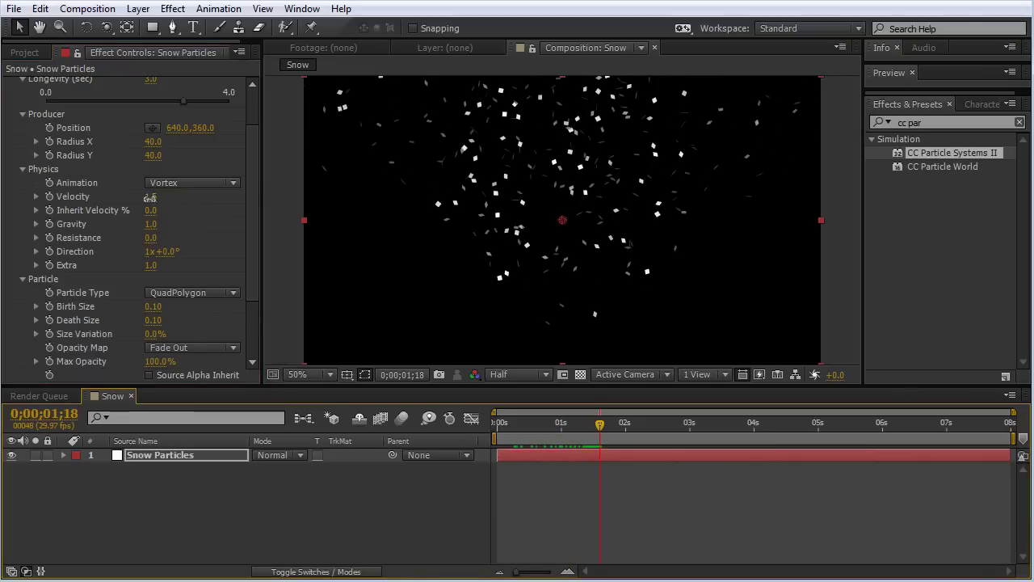
left_click_drag(151, 200, 159, 200)
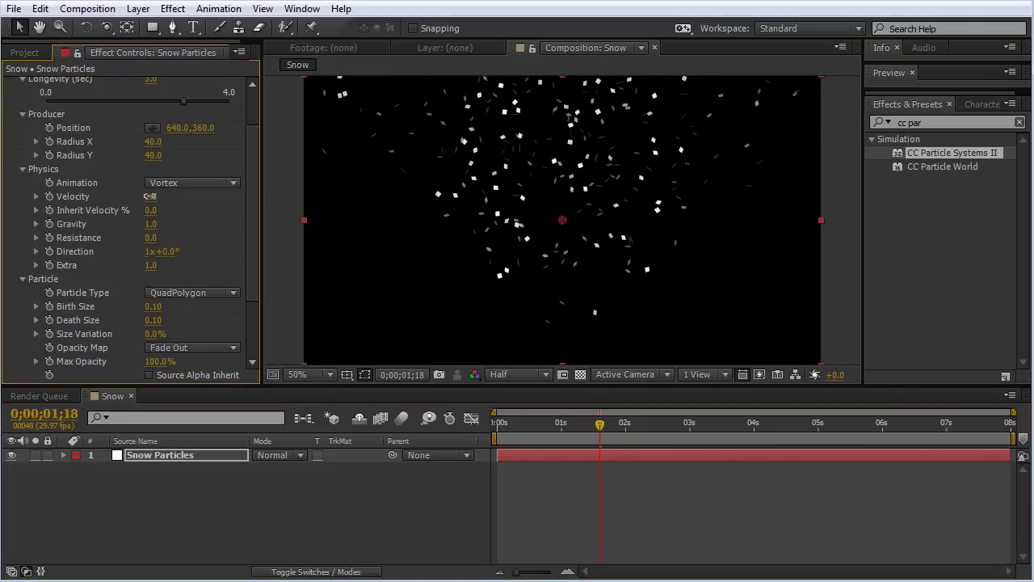
left_click(150, 196)
key("Return")
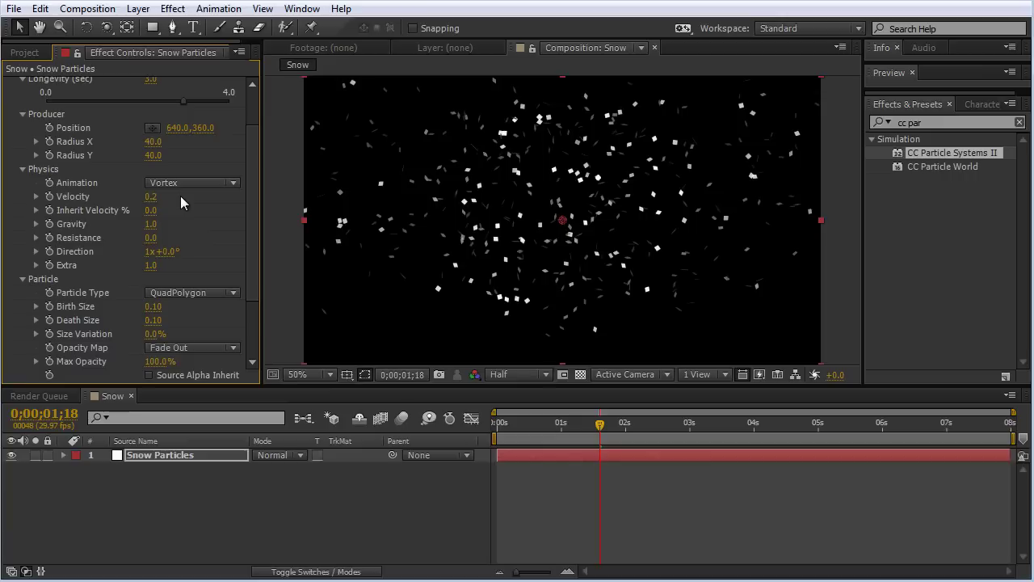
Set Gravity to 0.2 and play back the slowly drifting snow.
left_click(150, 224)
type(".2")
key("Return")
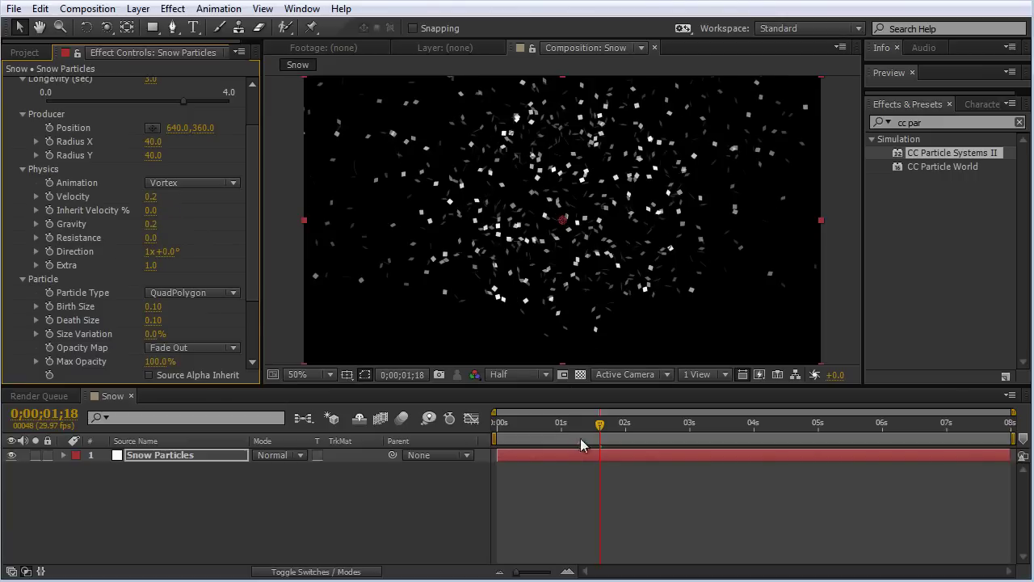
left_click_drag(565, 426, 687, 439)
key("space")
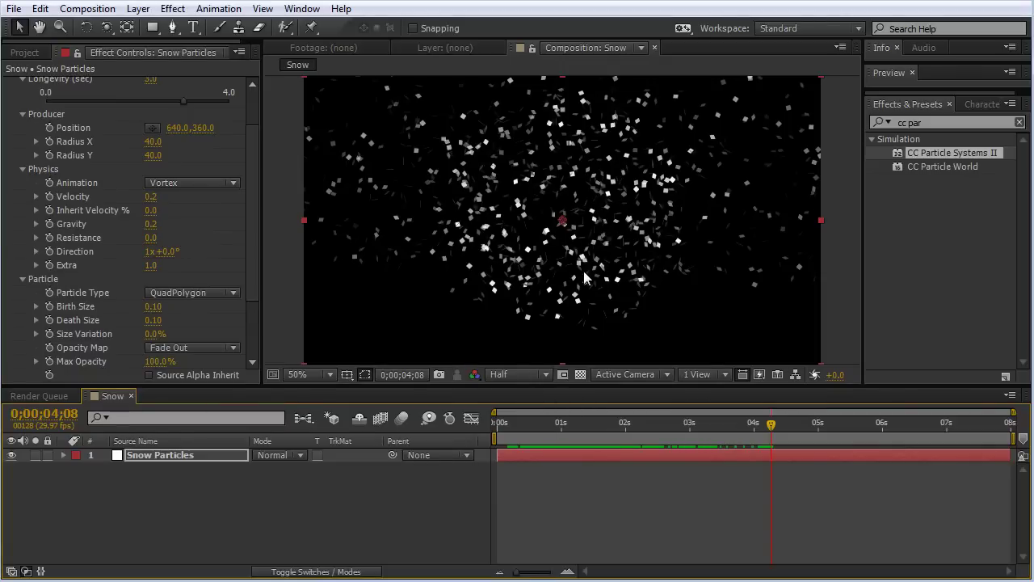
mouse_move(575, 429)
left_mouse_down()
mouse_move(526, 429)
mouse_move(563, 428)
left_mouse_up()
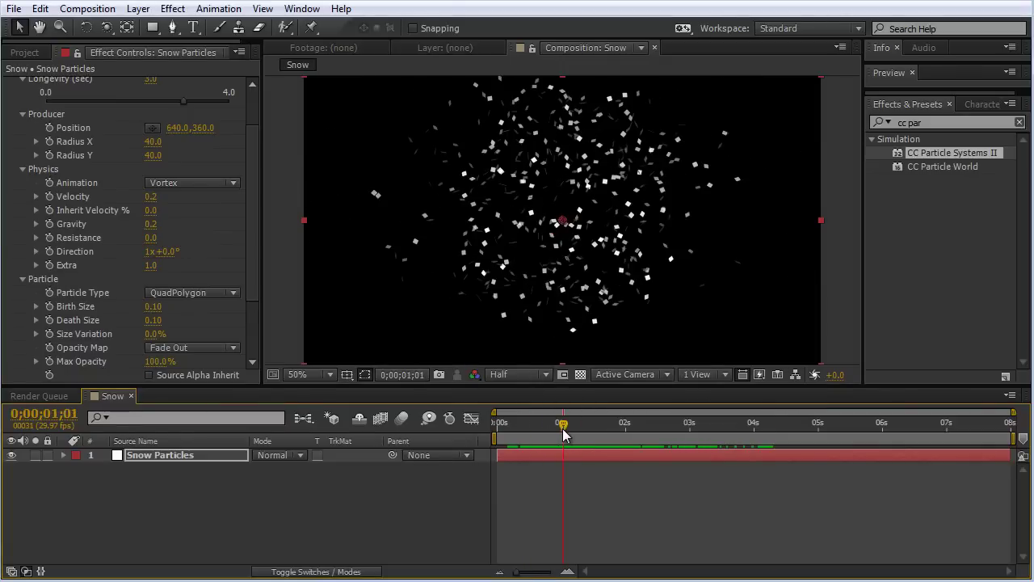
scroll(247, 172, "up", 2)
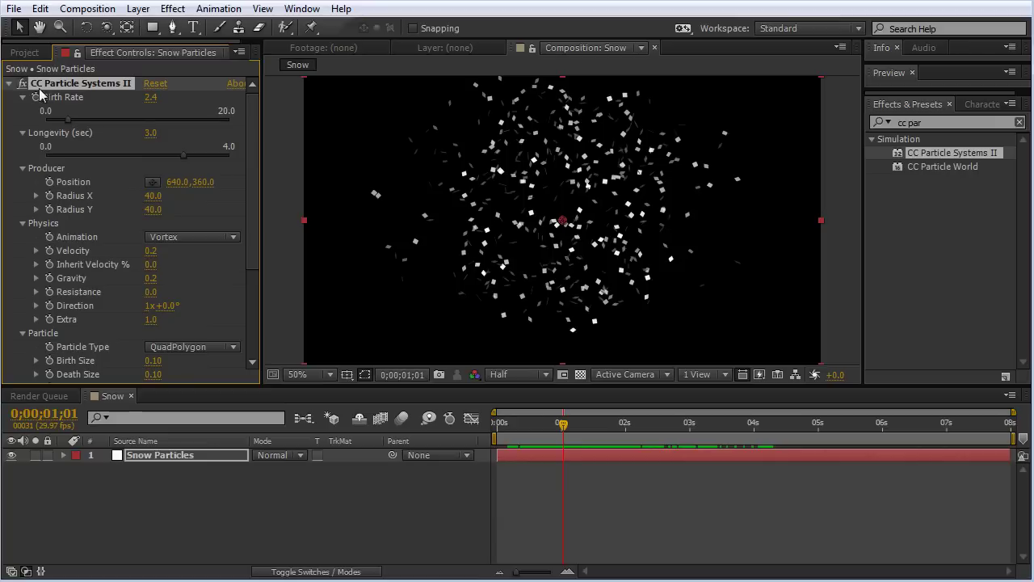
left_click(10, 84)
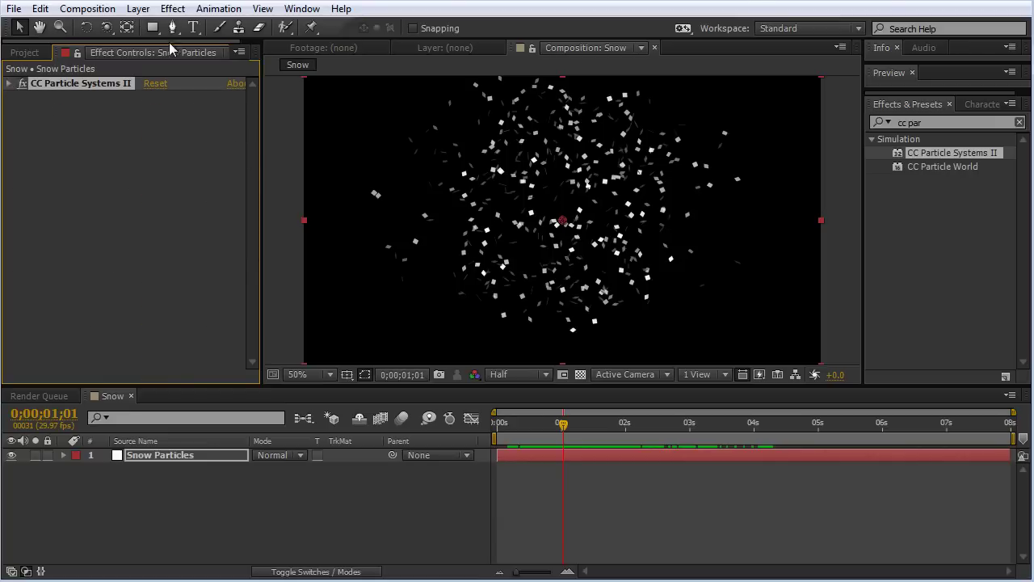
left_click(152, 28)
left_click_drag(152, 29, 202, 63)
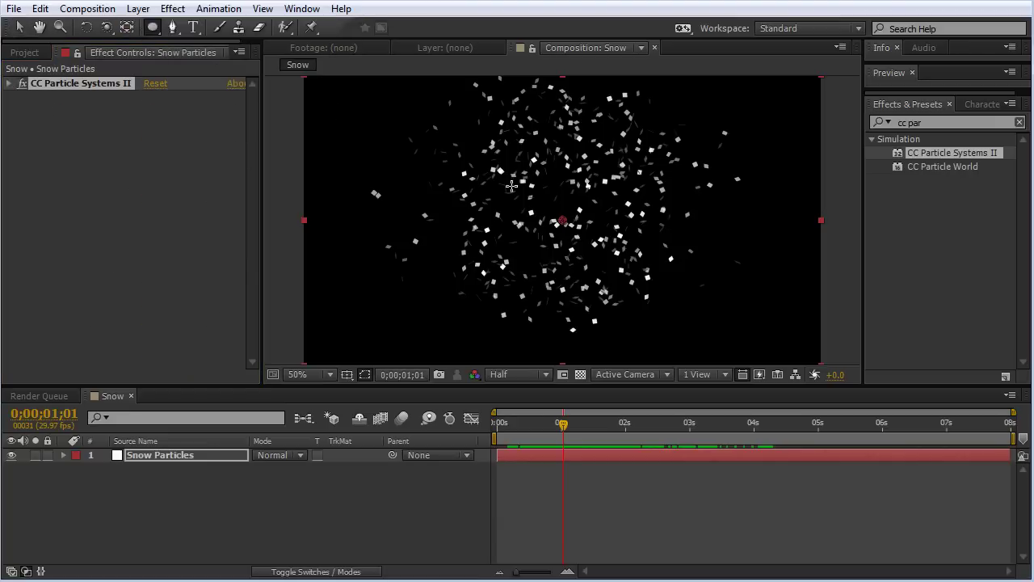
left_click_drag(494, 140, 689, 333)
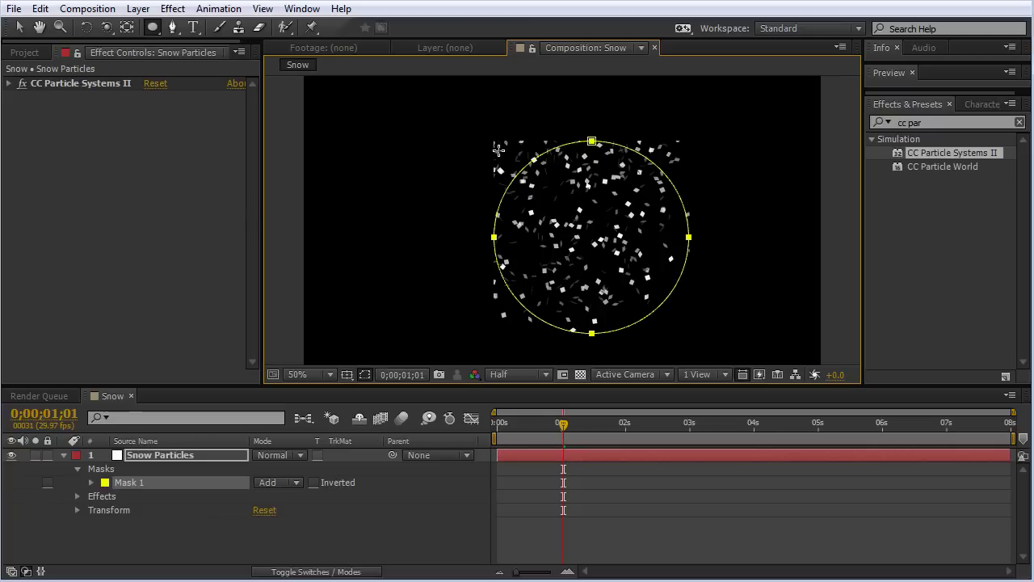
key("ctrl+z")
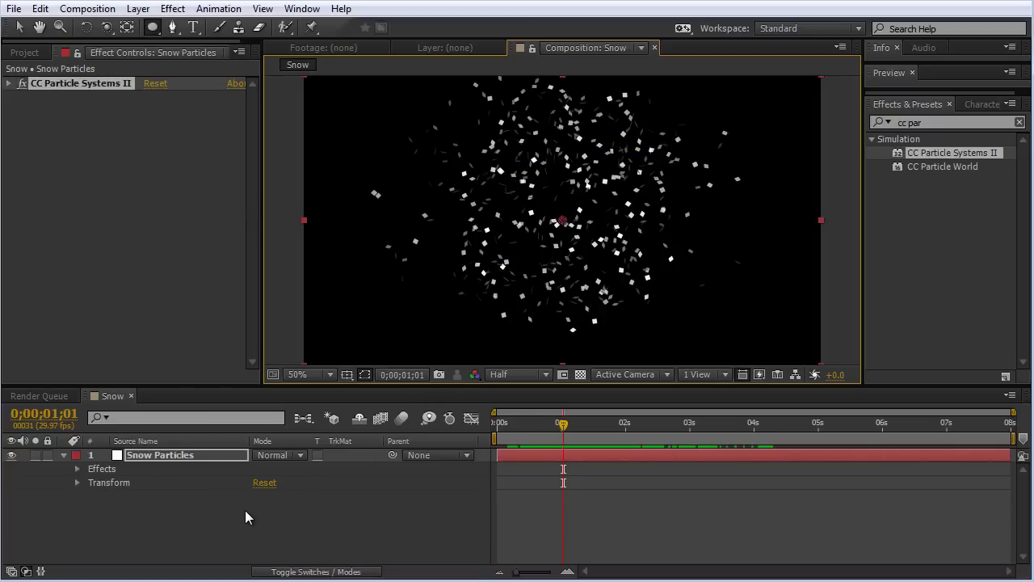
Add a white full-frame solid named Matte above Snow Particles.
key("comma")
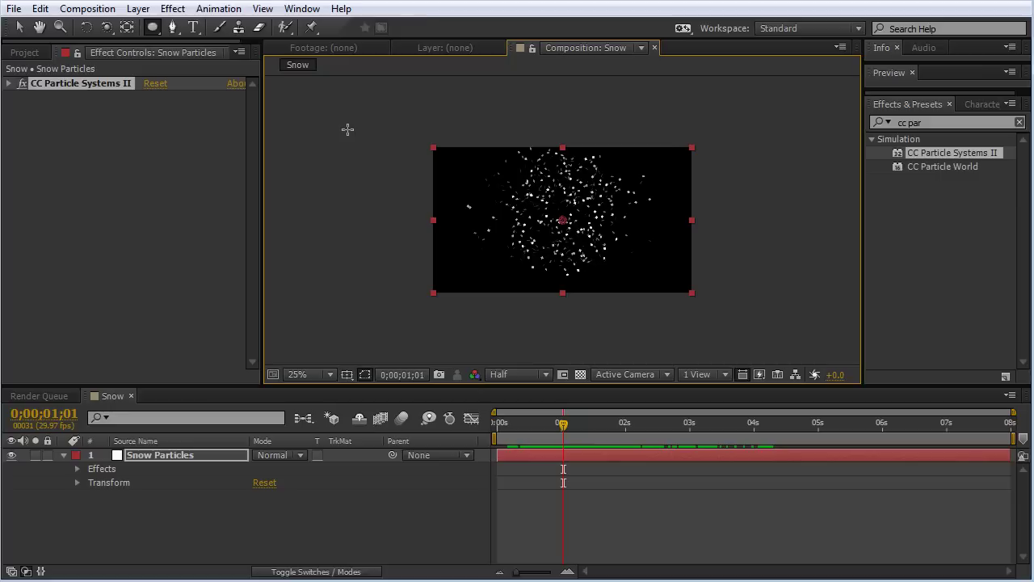
key("v")
right_click(347, 129)
mouse_move(369, 141)
left_click(589, 180)
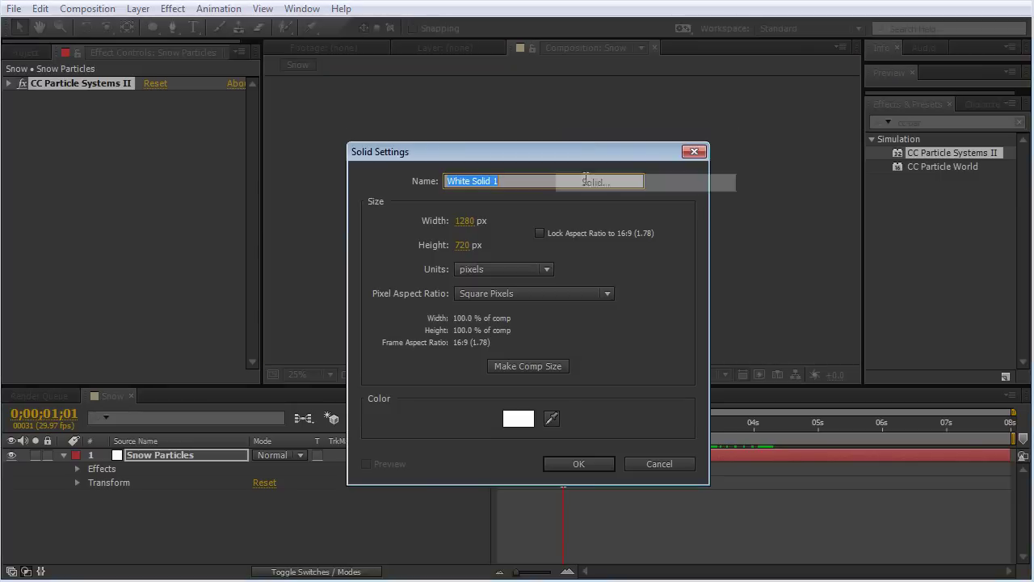
type("Matte")
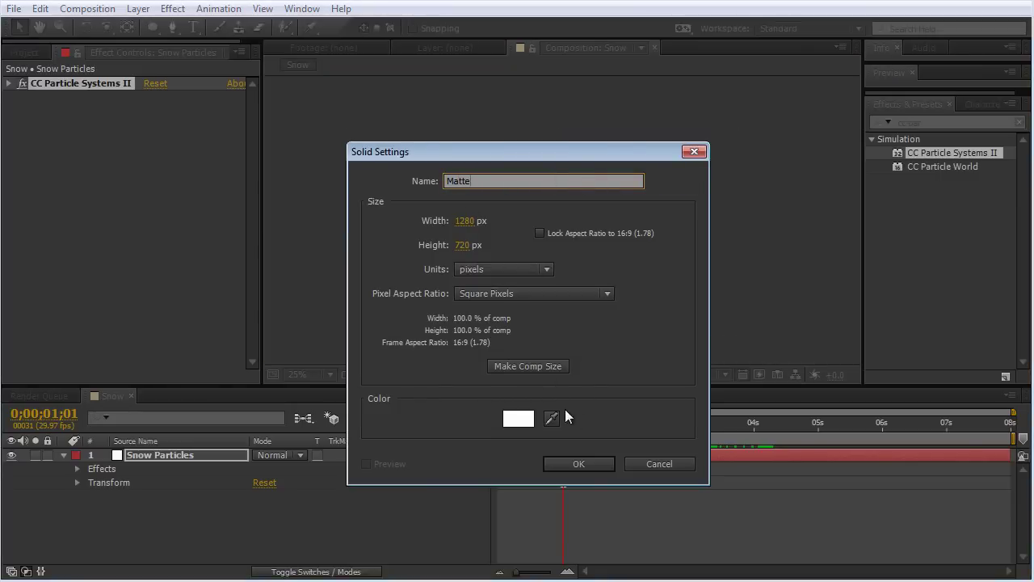
left_click(582, 463)
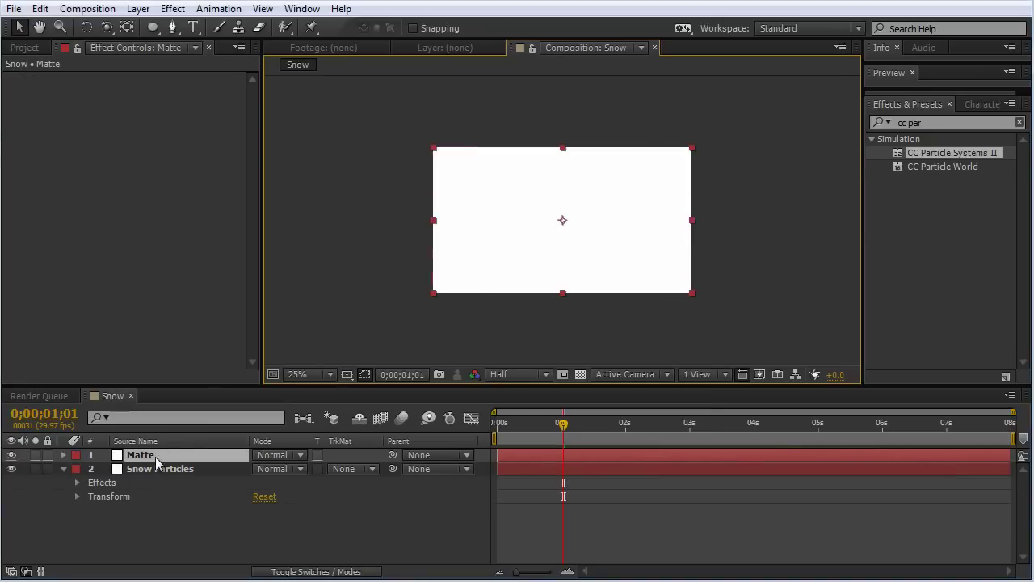
Begin an elliptical mask on the Matte solid at 50% zoom.
left_click(153, 30)
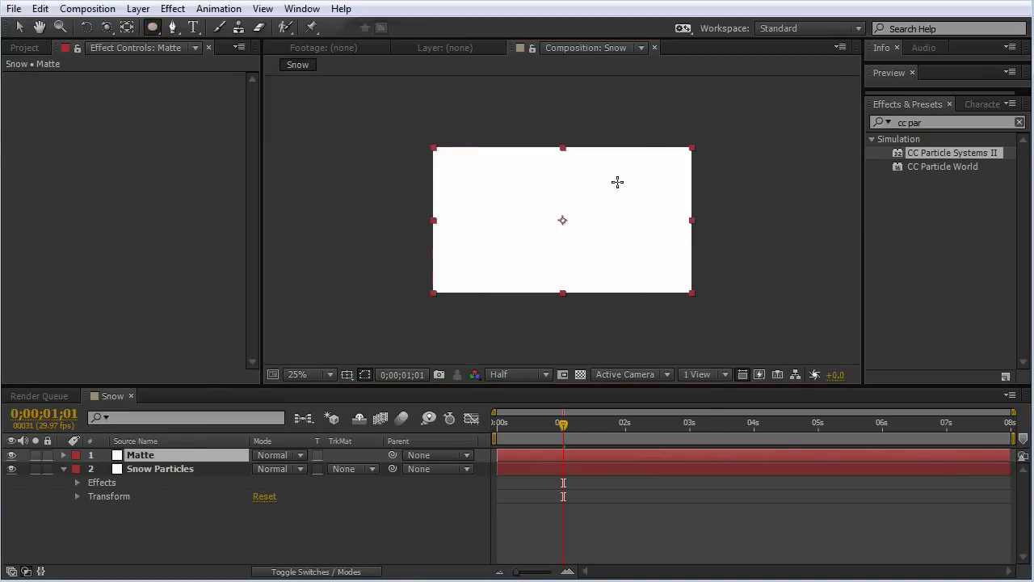
key("period")
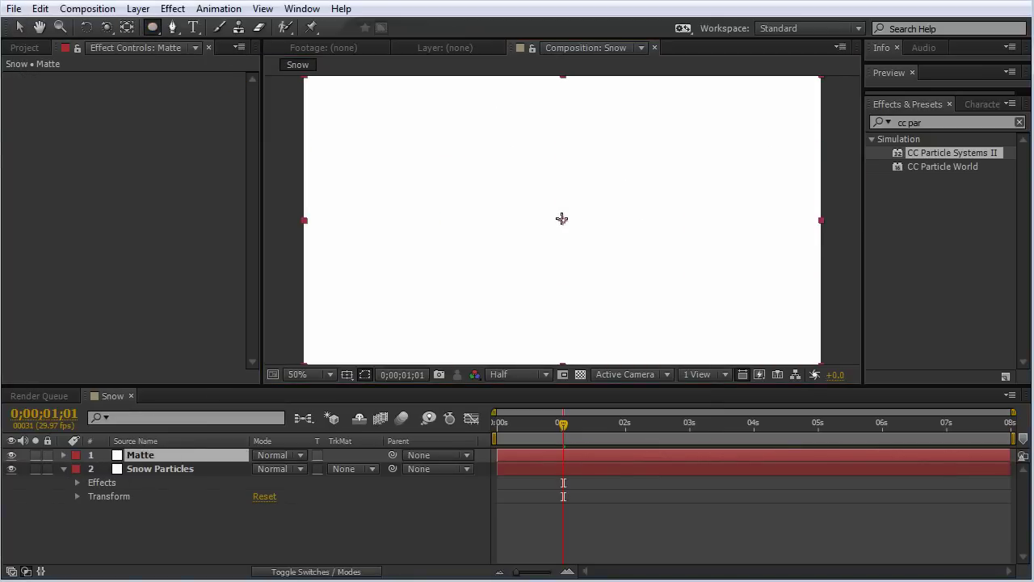
left_click(564, 219)
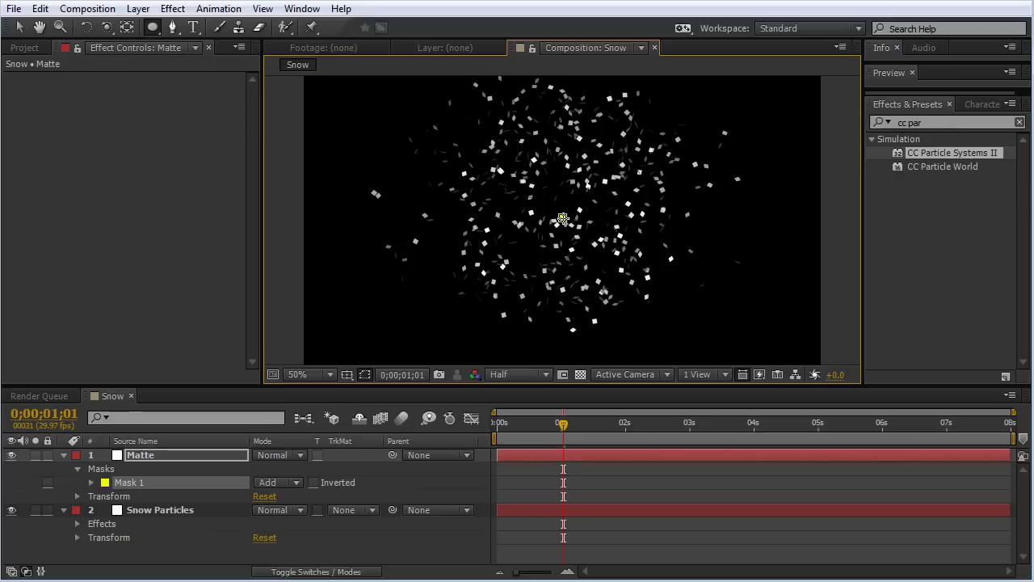
Draw a circular mask around the comp centre on Matte and hide its outline.
left_click_drag(563, 218, 625, 265)
key("comma")
key("period")
key("v")
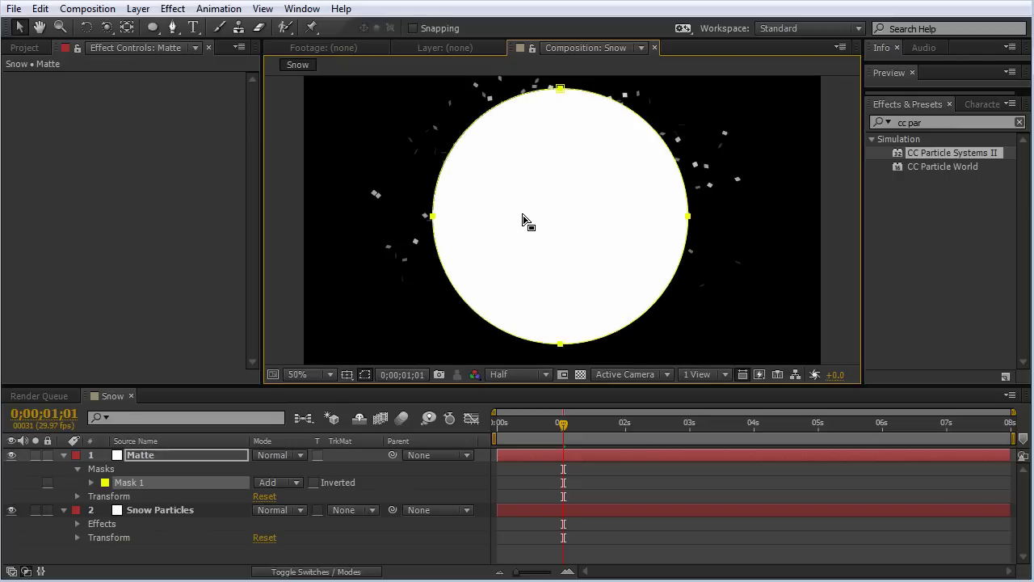
left_click(365, 375)
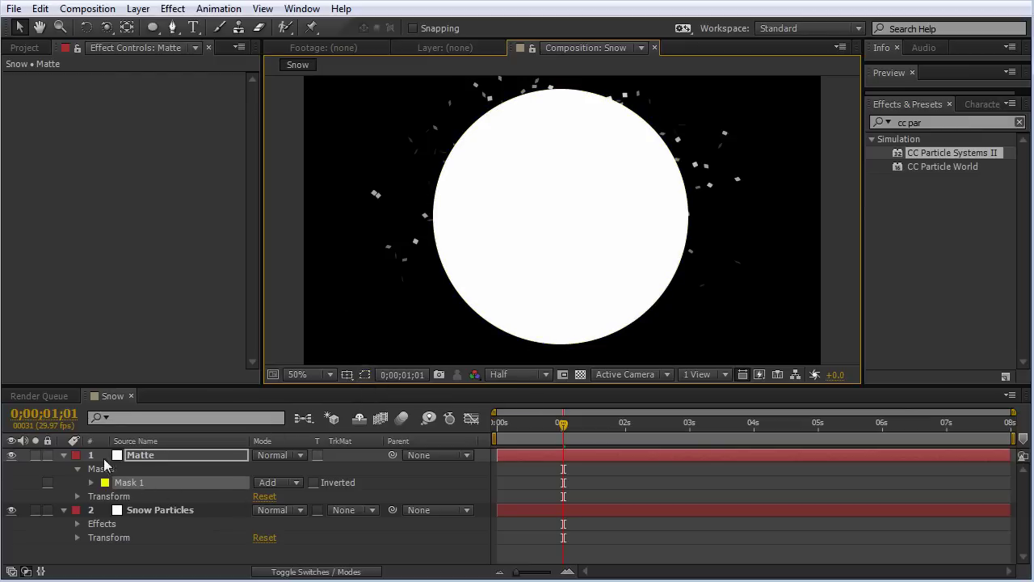
Set Snow Particles' track matte to Alpha Matte "Matte" and scrub to check.
left_click(64, 454)
left_click(138, 472)
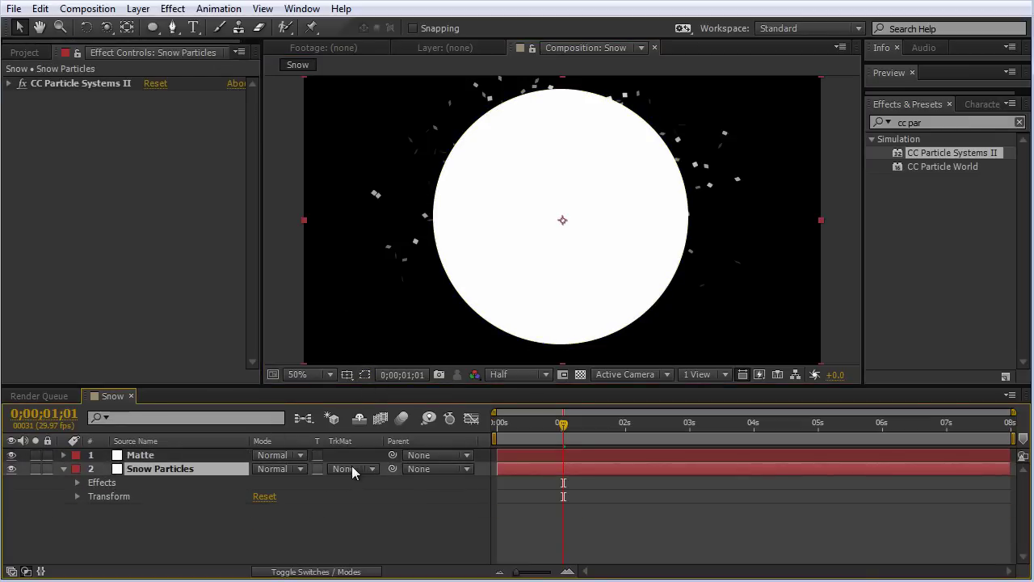
left_click(349, 468)
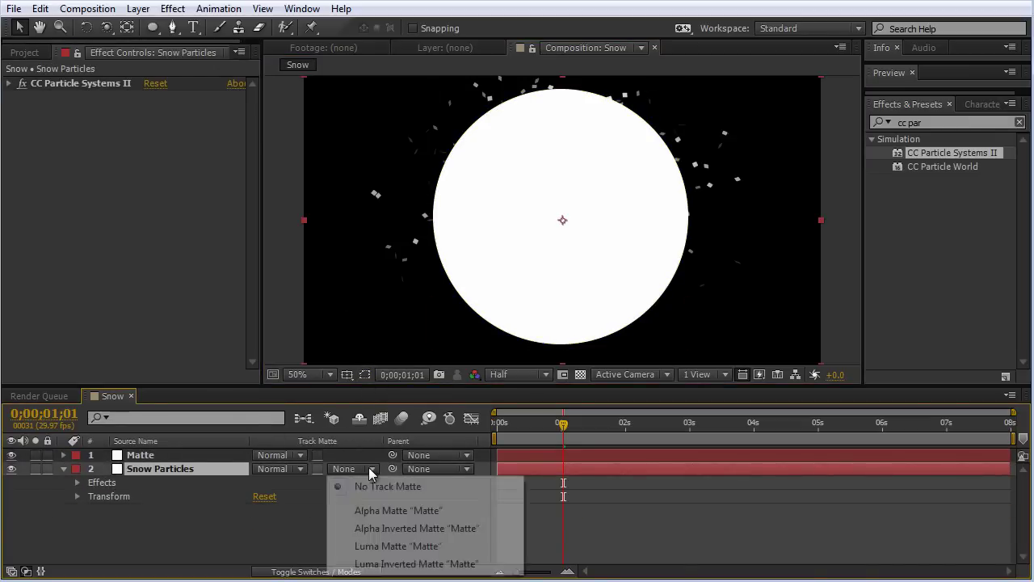
left_click(382, 511)
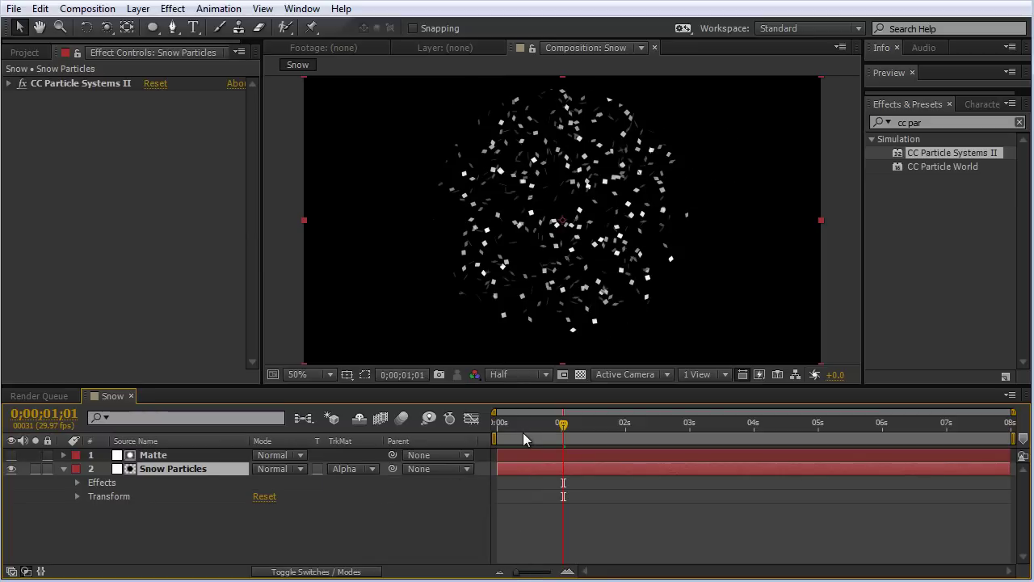
left_click_drag(497, 422, 613, 421)
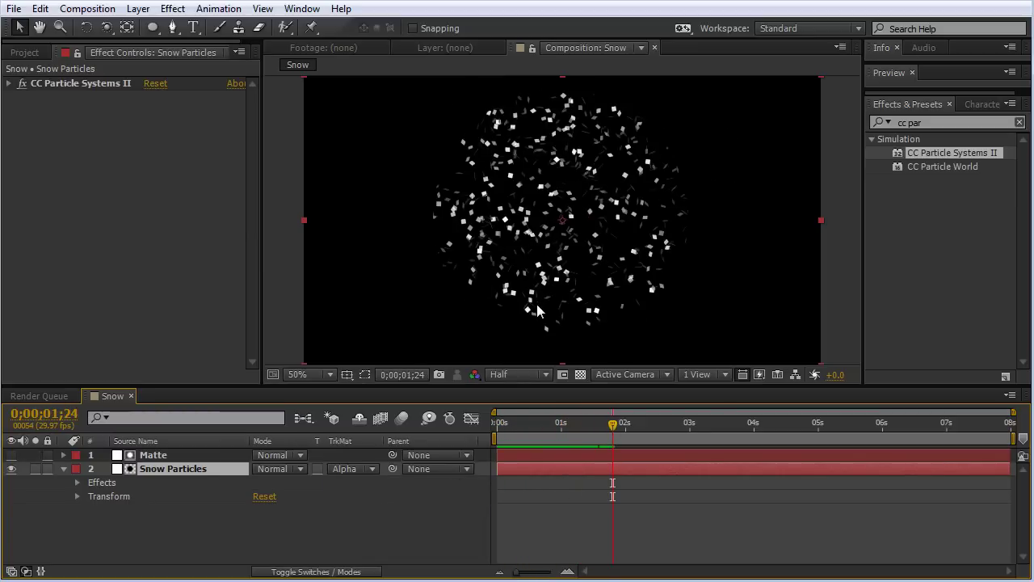
Give the Matte's Mask 1 an expansion of -56 pixels and a 60 pixel feather.
left_click(155, 456)
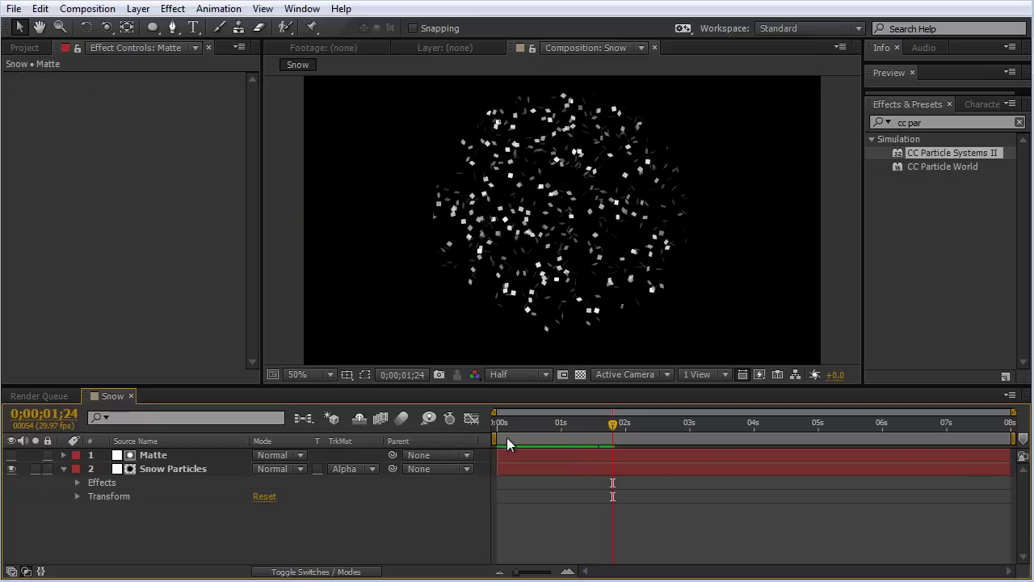
left_click(159, 460)
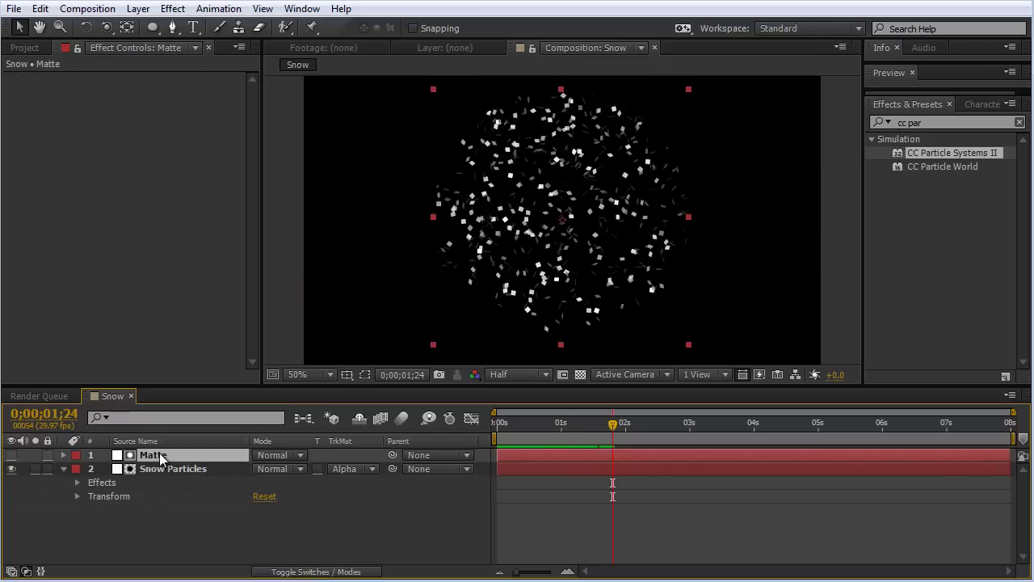
key("m")
key("m")
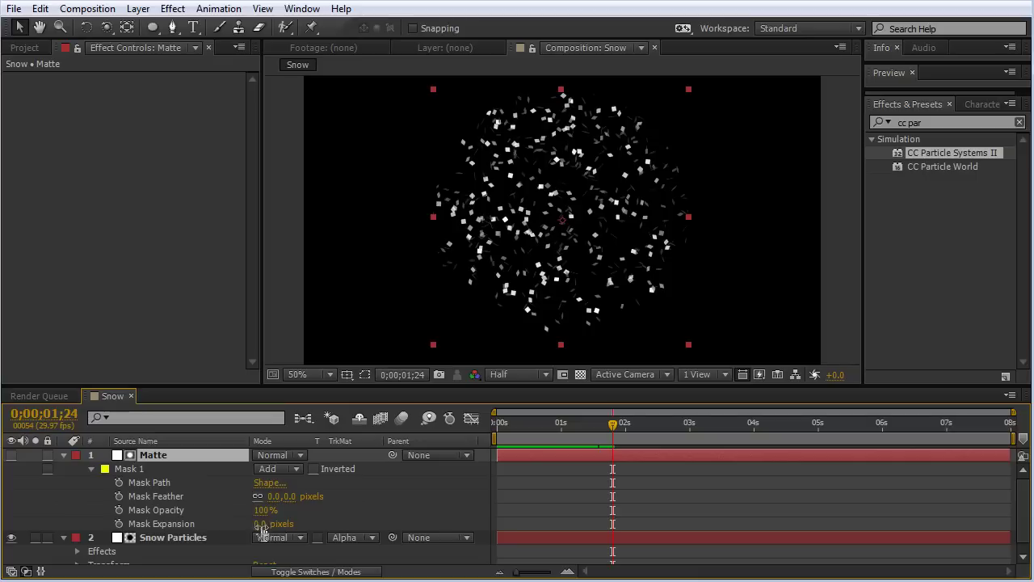
left_click_drag(261, 527, 226, 529)
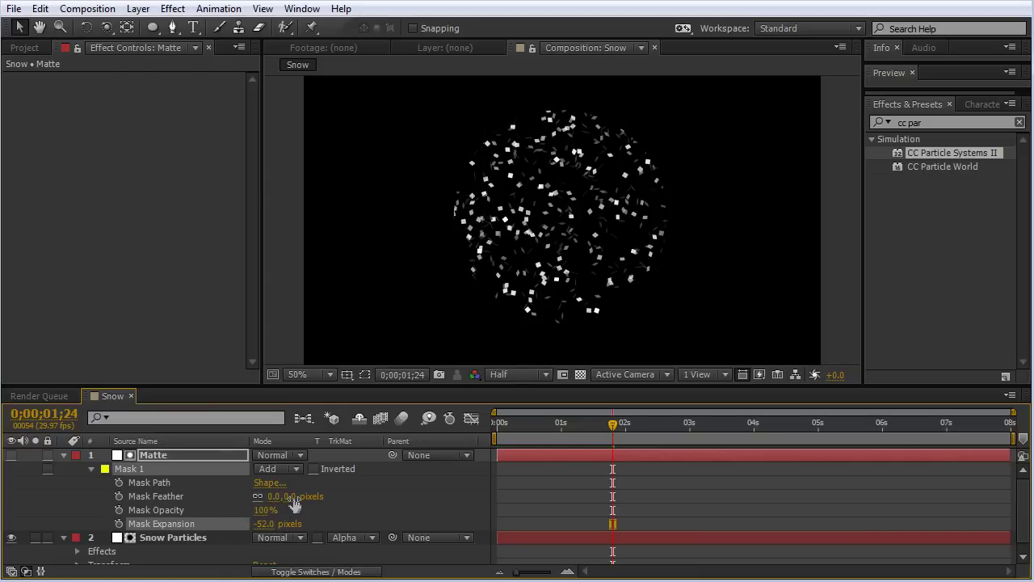
mouse_move(289, 496)
left_mouse_down()
mouse_move(392, 497)
mouse_move(339, 496)
left_mouse_up()
key("j")
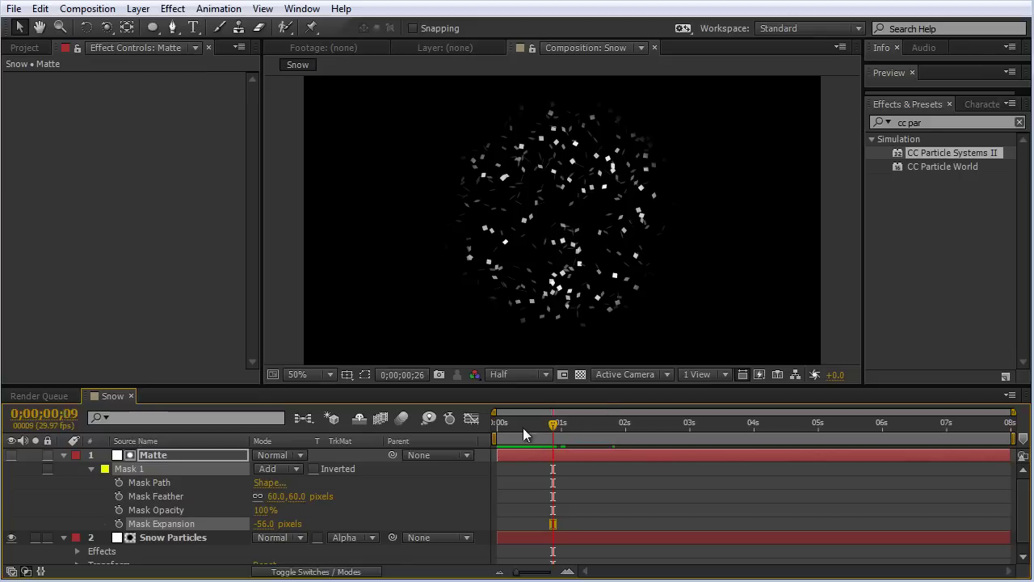
Preview the snow animation from the start of the comp.
left_click_drag(523, 427, 493, 433)
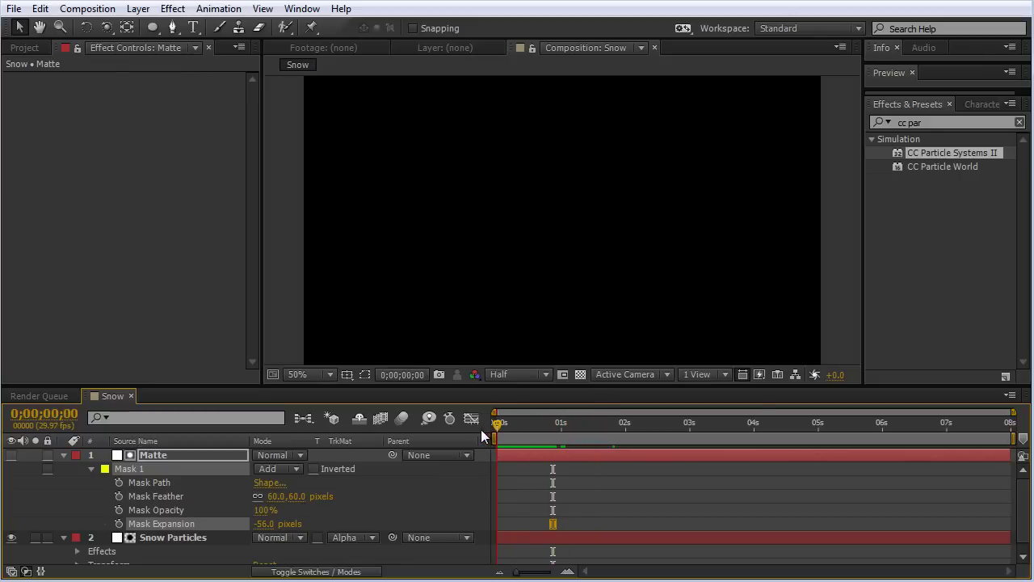
key("KP_0")
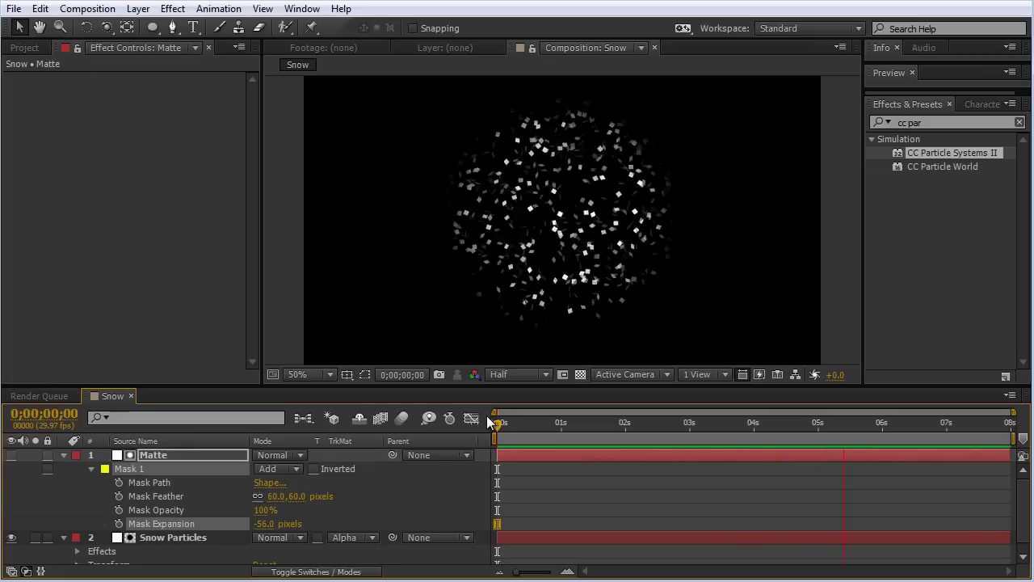
key("space")
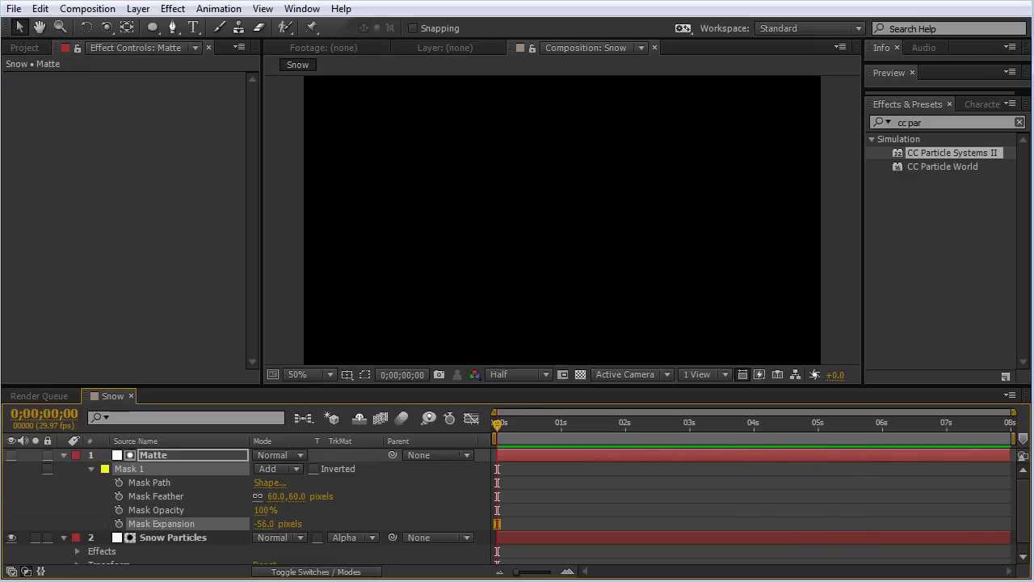
Move the Snow Particles layer to start before 0s and extend it to the 8s comp end.
left_click(165, 538)
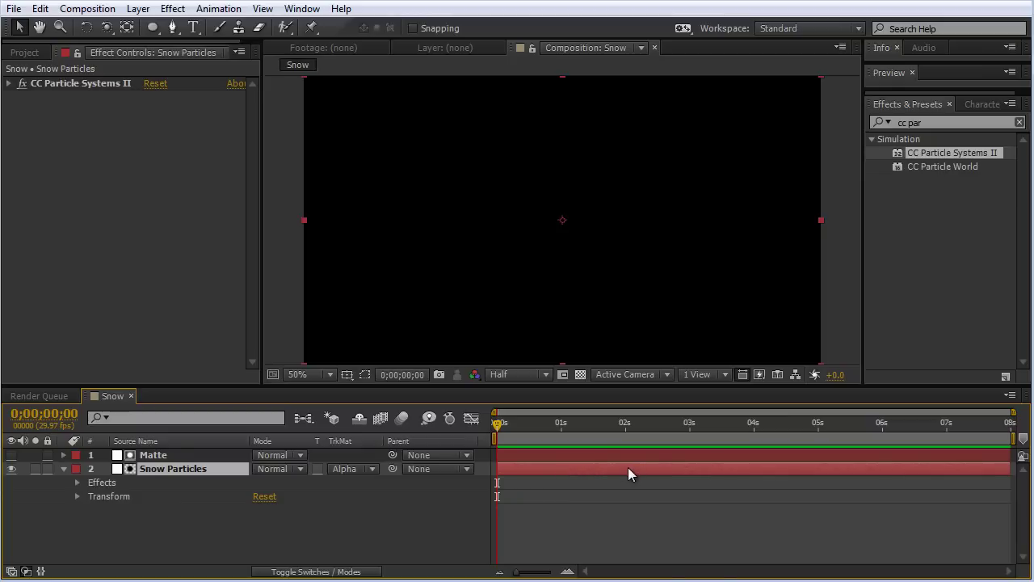
left_click_drag(628, 467, 496, 477)
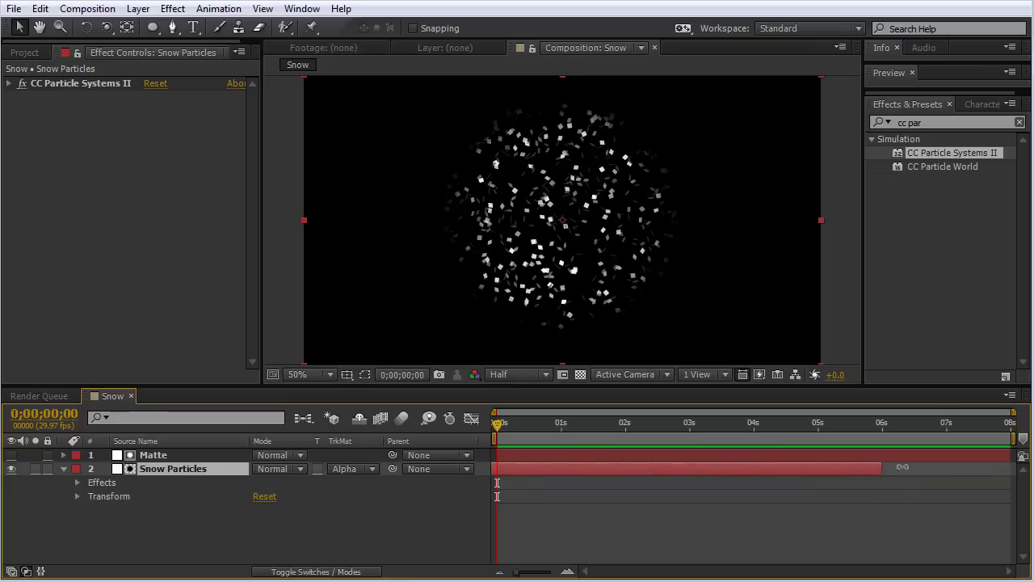
left_click_drag(903, 466, 1015, 467)
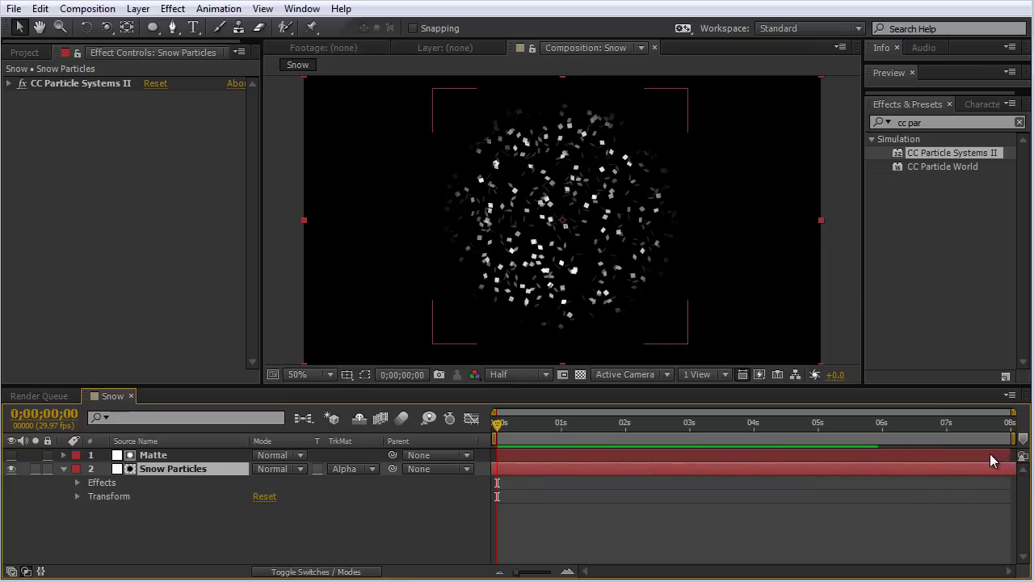
key("ctrl+0")
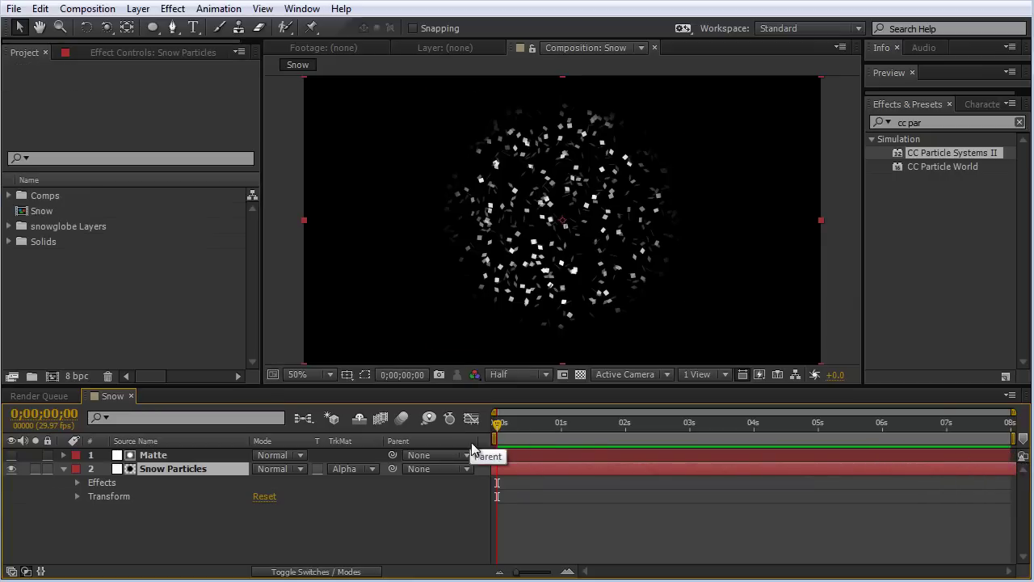
Set CC Particle Systems II Physics Resistance to 15 and preview the swirling snow.
left_click_drag(499, 424, 460, 431)
left_click(120, 53)
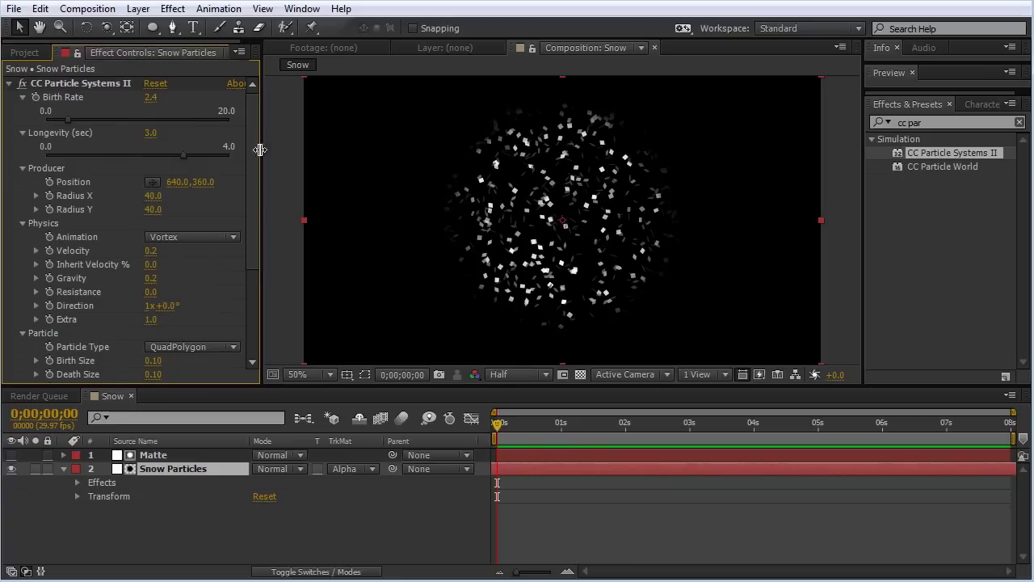
scroll(247, 181, "down", 1)
scroll(242, 202, "down", 3)
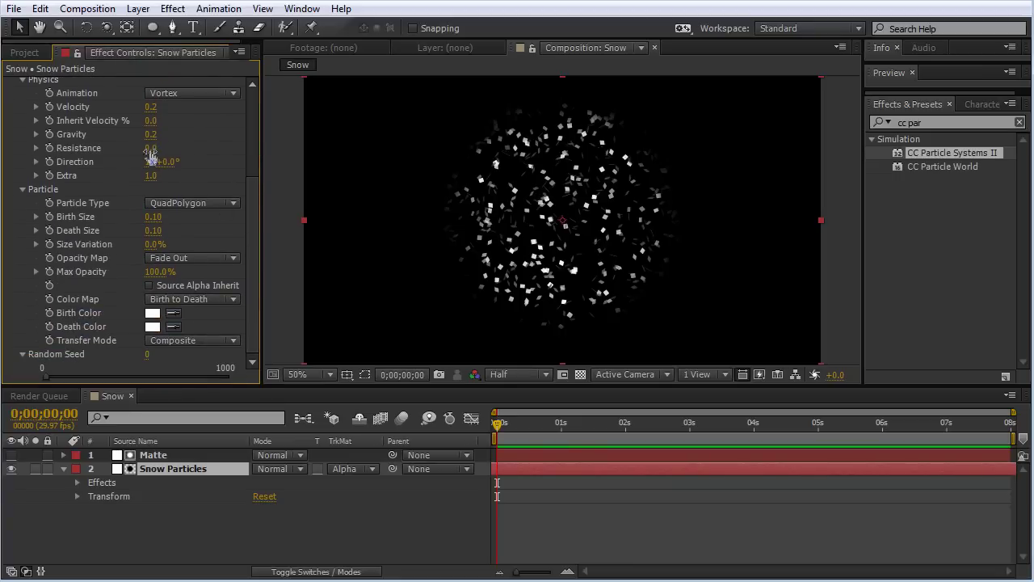
left_click_drag(150, 148, 208, 157)
left_click(159, 147)
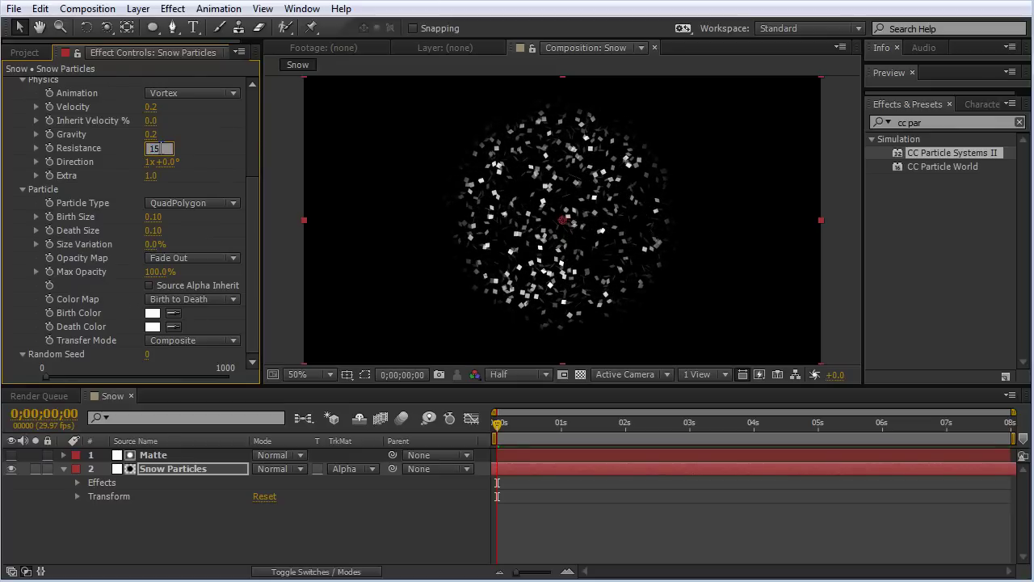
type("15")
key("Return")
key("KP_0")
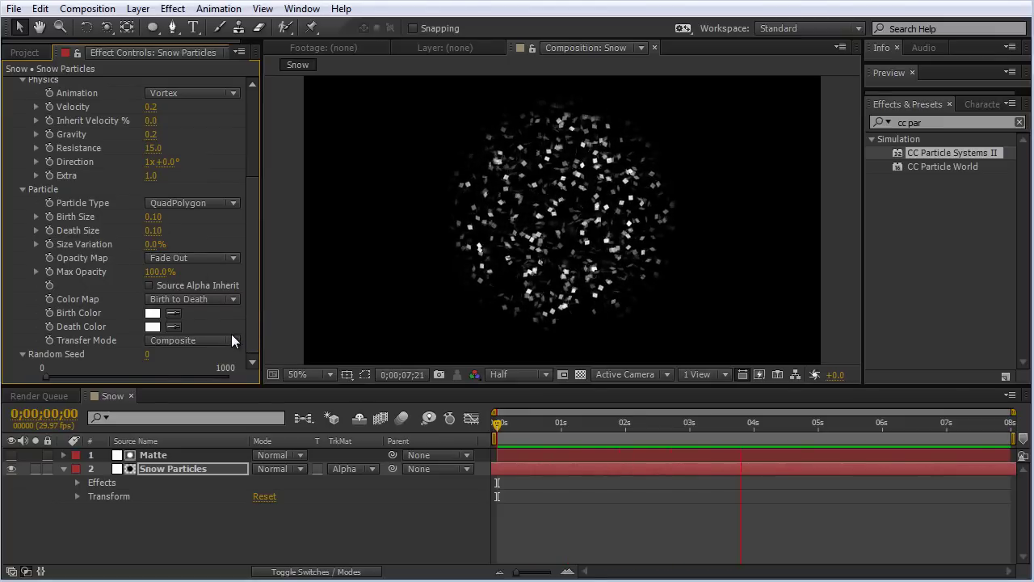
left_click(884, 123)
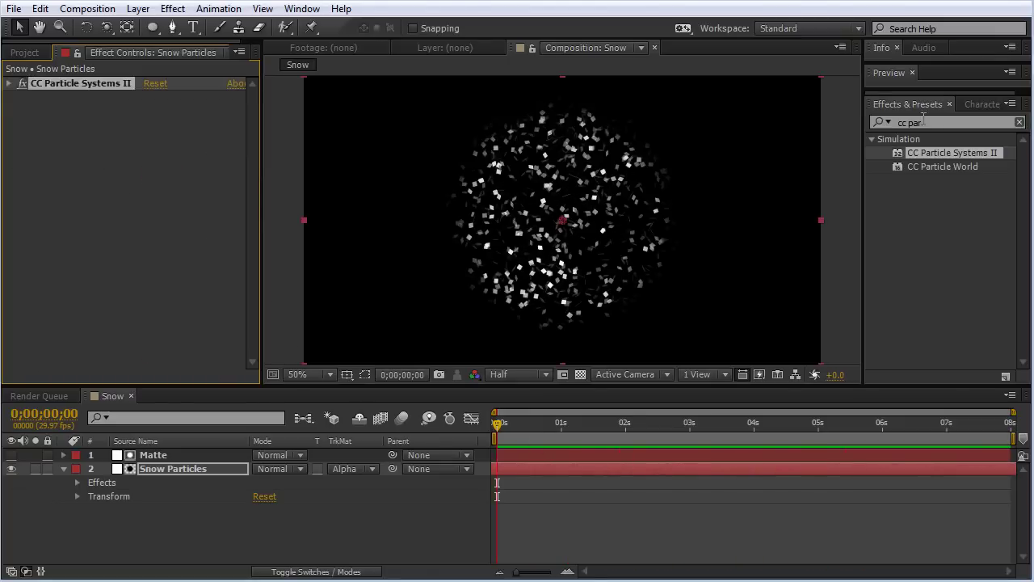
Apply Turbulent Displace to Snow Particles with Amount 35 and Size 10, checking a later frame.
type("t")
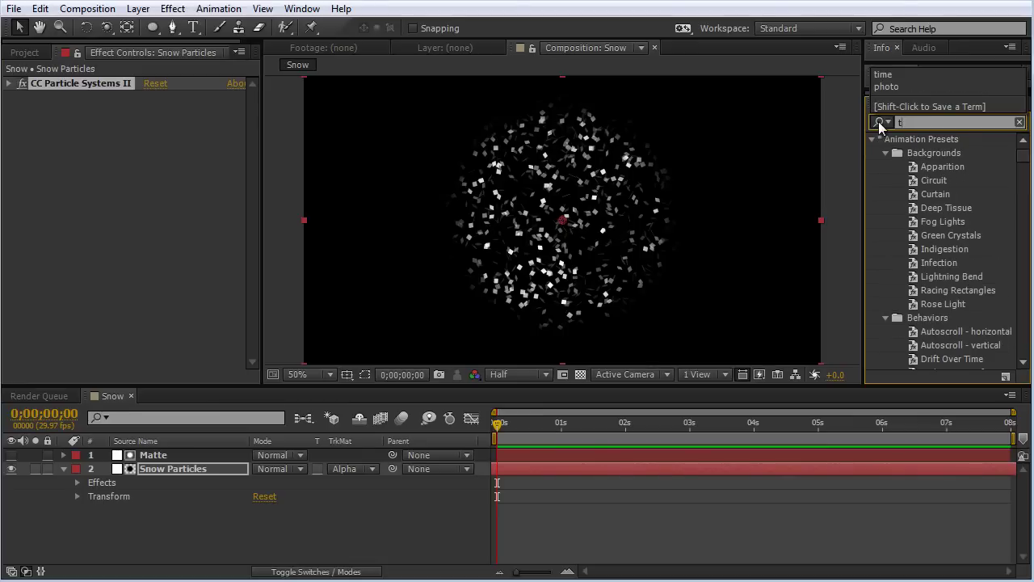
type("ur")
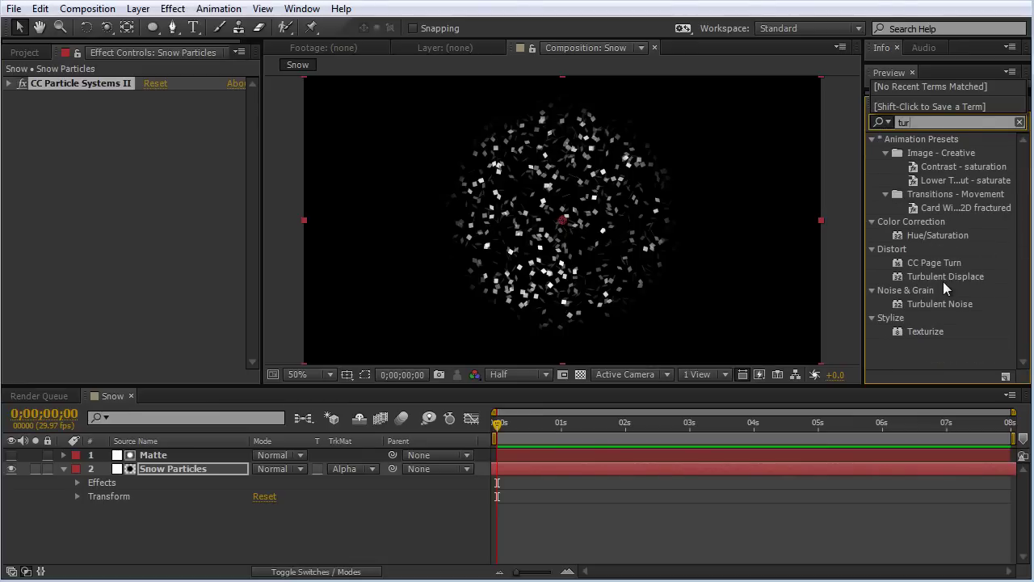
left_click_drag(945, 276, 170, 468)
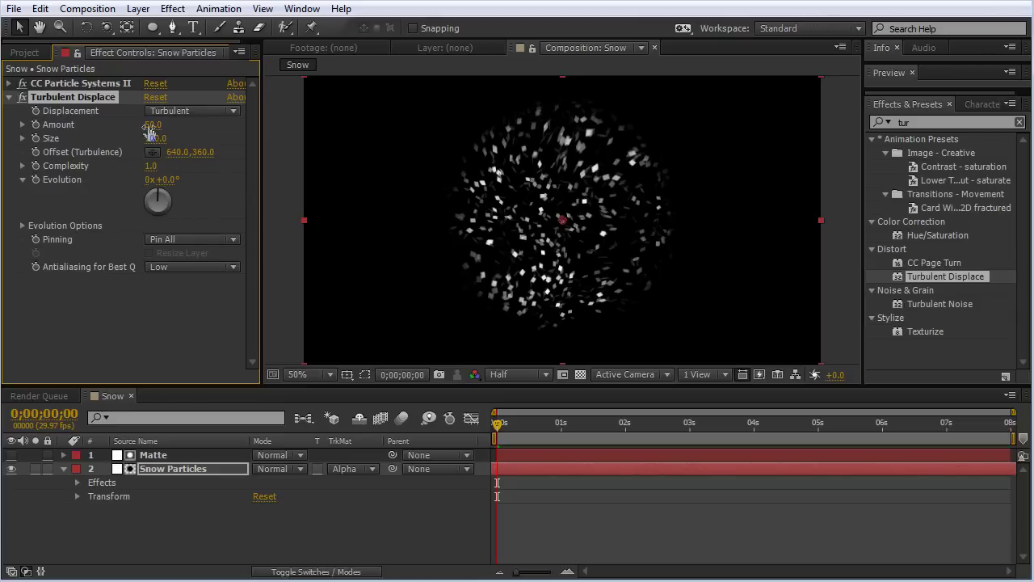
left_click(153, 124)
type("35")
key("Tab")
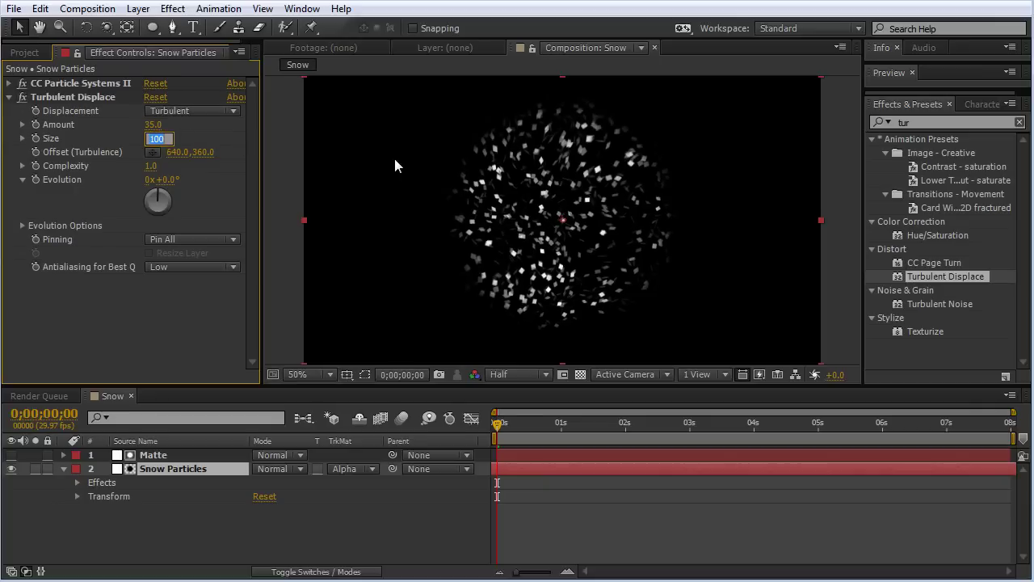
type("180")
key("Return")
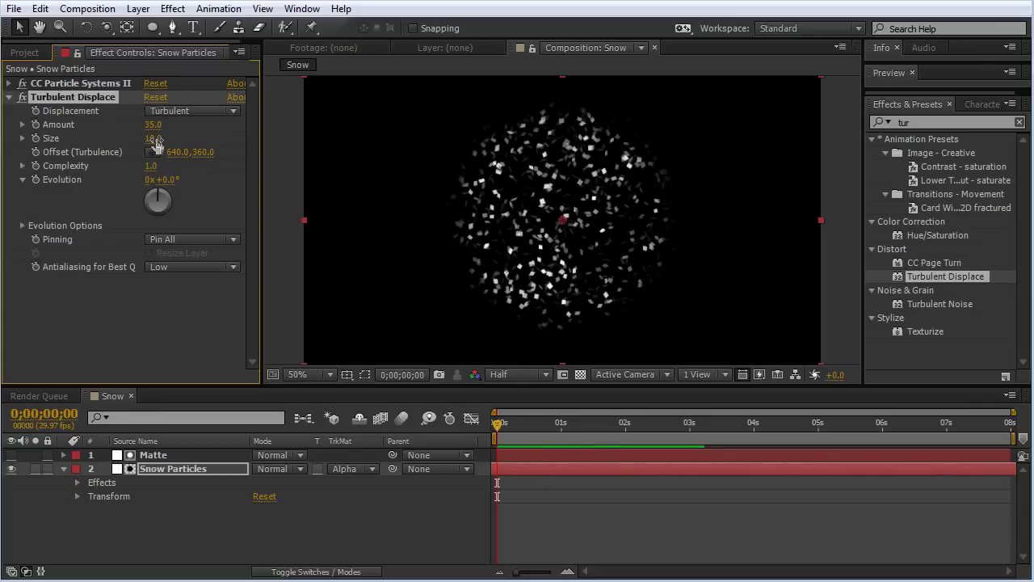
left_click_drag(496, 422, 468, 459)
left_click(1020, 122)
Apply Bulge to Snow Particles and centre it at 638,358 in the globe.
type("bul")
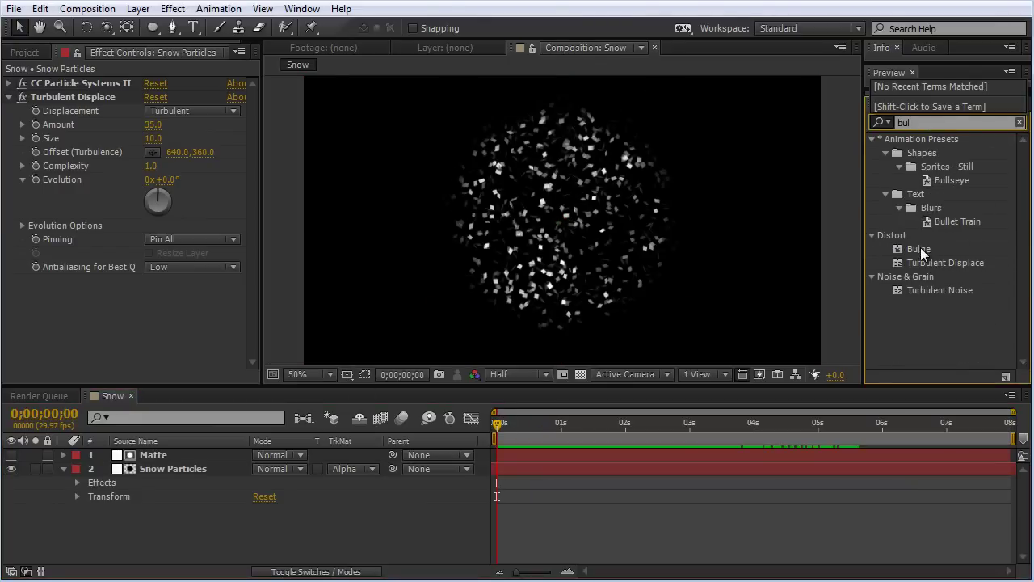
left_click_drag(921, 253, 201, 470)
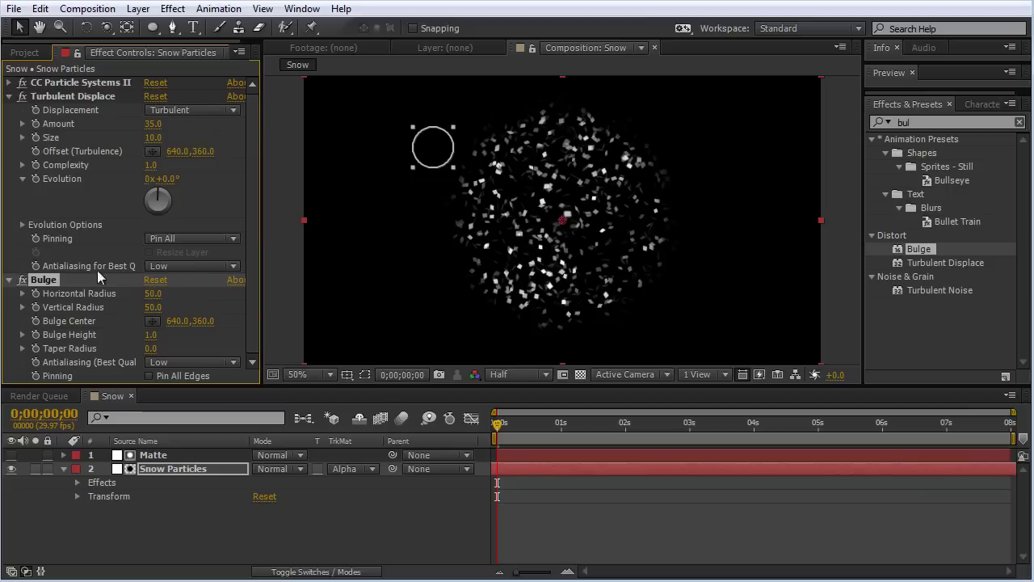
left_click(151, 320)
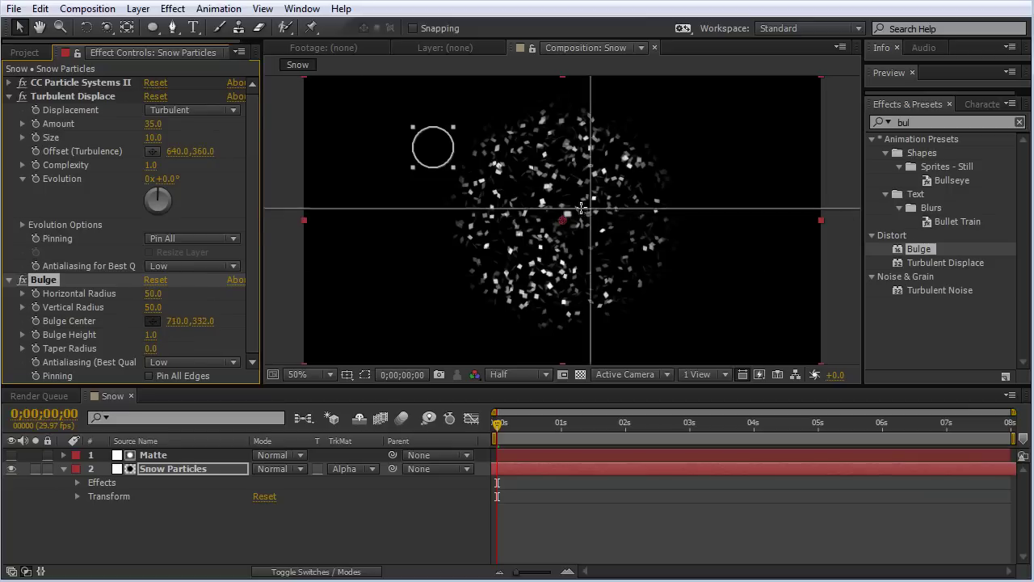
left_click(560, 219)
left_click_drag(561, 218, 563, 219)
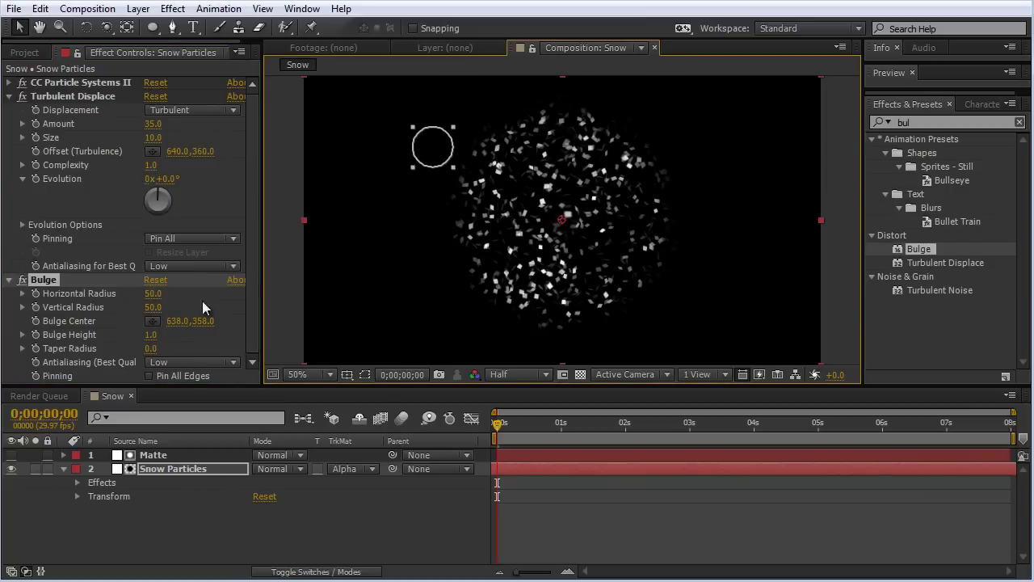
Set the bulge radii to 278 by 294 and Bulge Height to 0.2, then preview.
left_click_drag(153, 294, 338, 318)
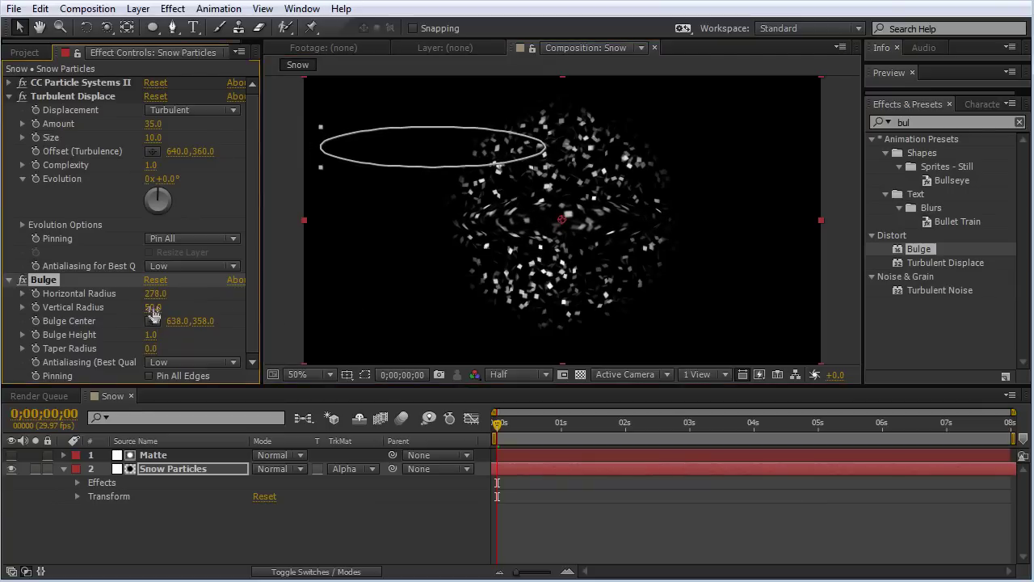
left_click_drag(166, 307, 388, 351)
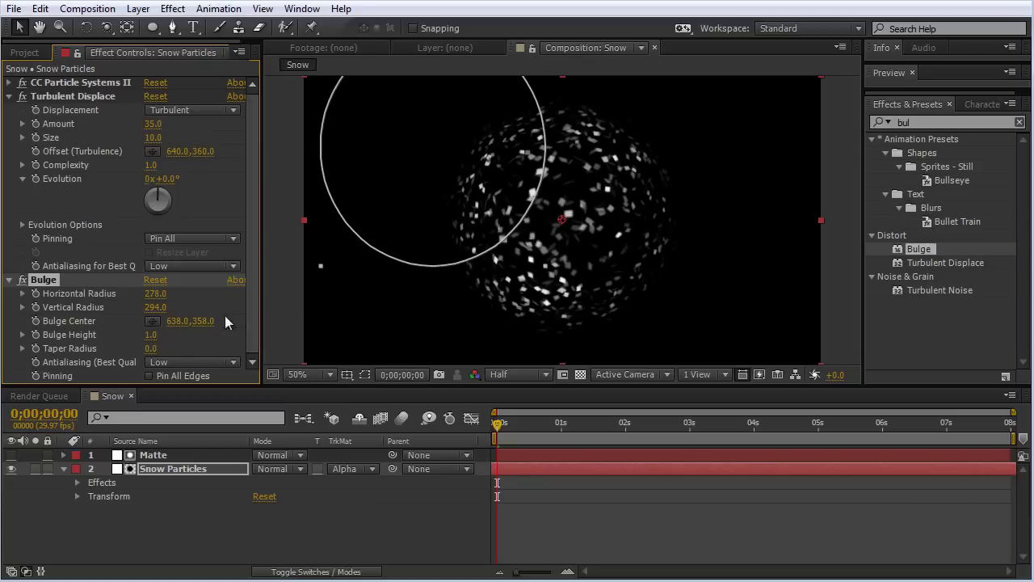
left_click(155, 338)
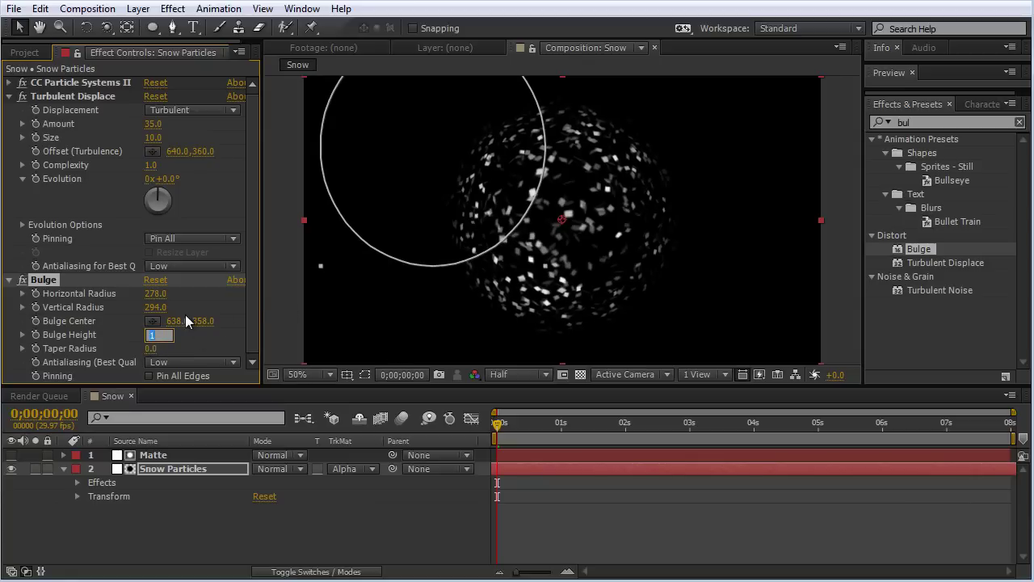
key("Return")
left_click(383, 257)
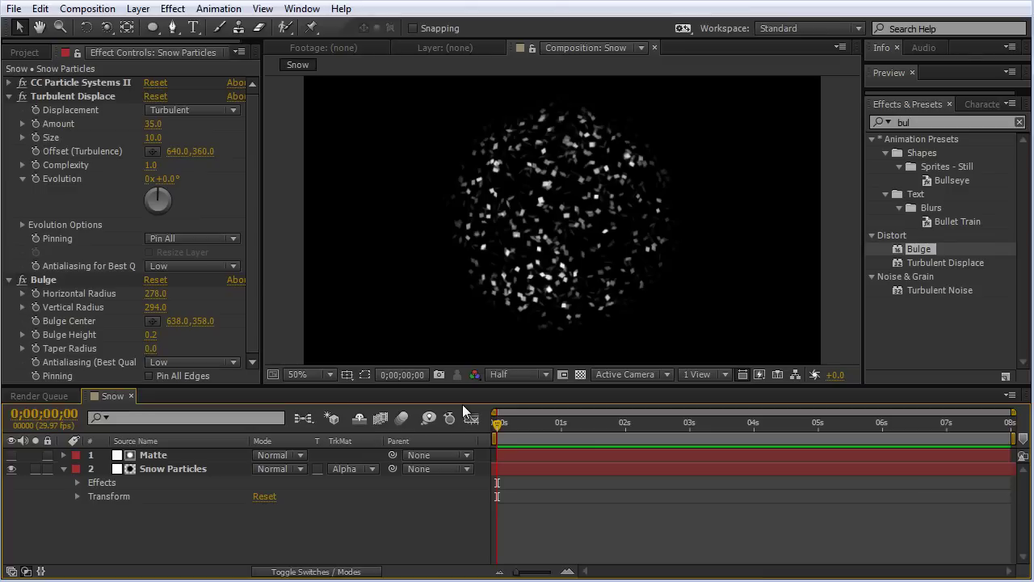
left_click_drag(512, 424, 704, 434)
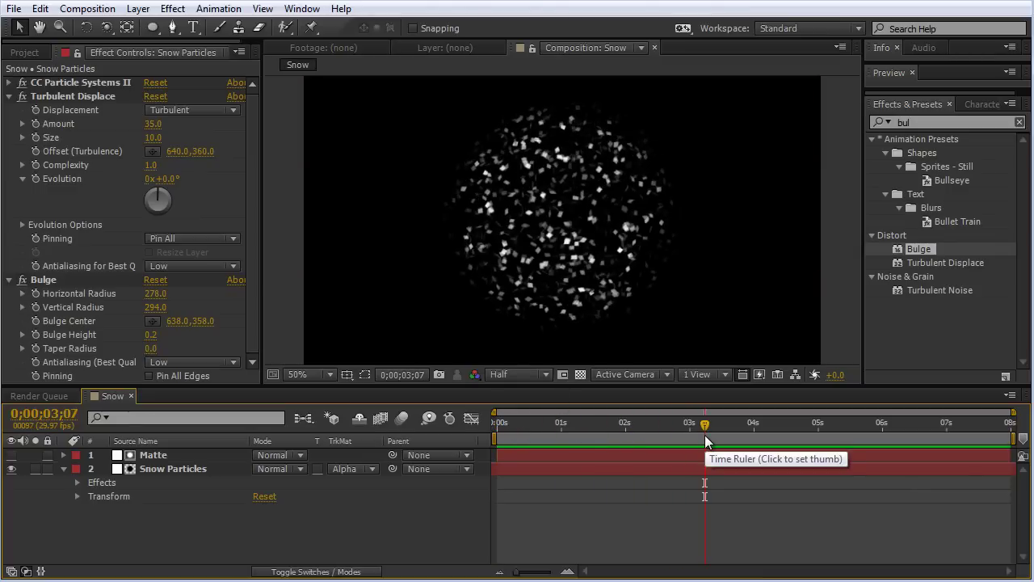
Expand CC Particle Systems II and add Animation keyframes just after 3 seconds.
left_click(10, 96)
left_click(9, 111)
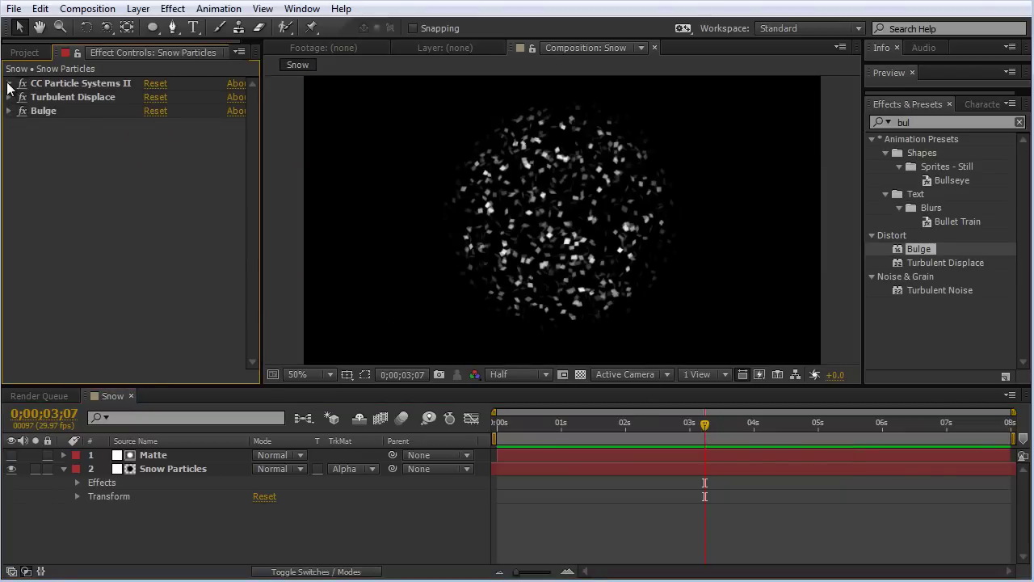
left_click(9, 83)
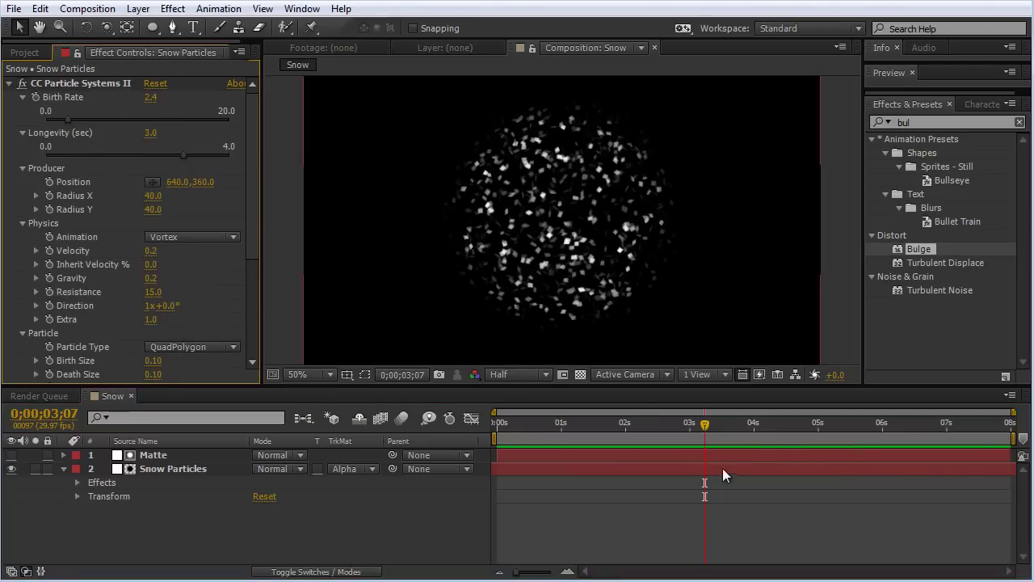
left_click(169, 467)
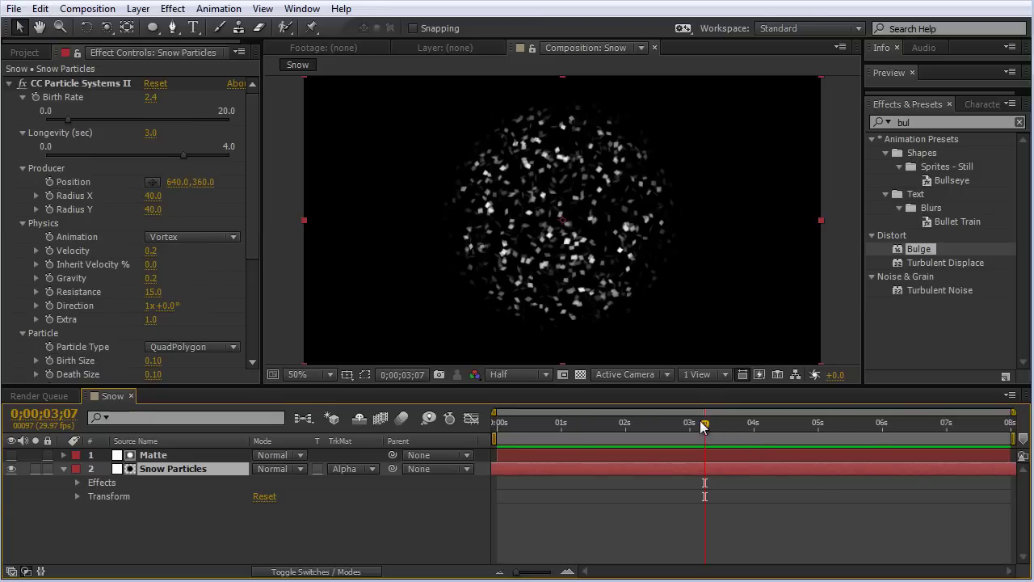
left_click_drag(704, 424, 687, 441)
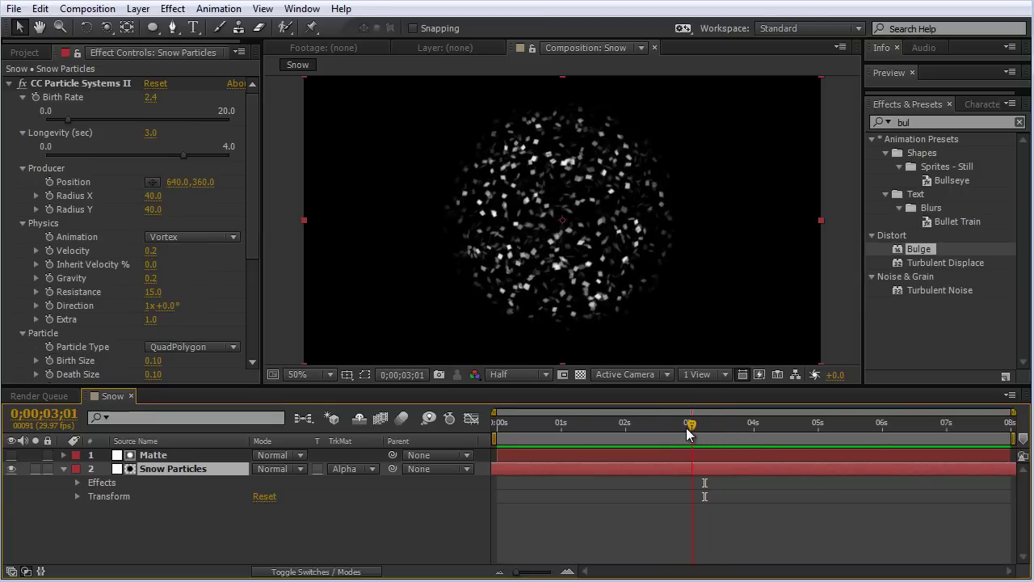
left_click(50, 237)
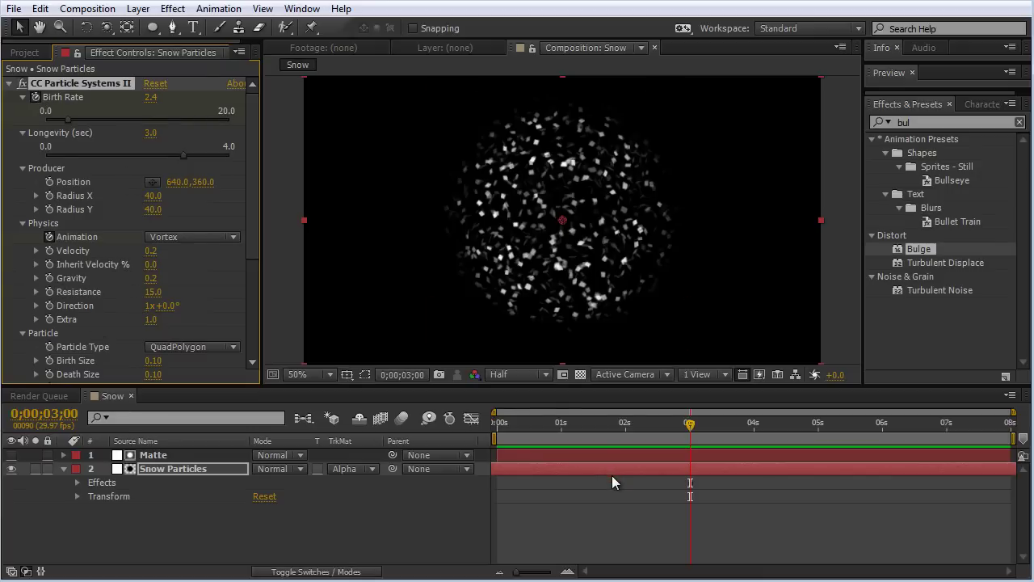
key("u")
key("u")
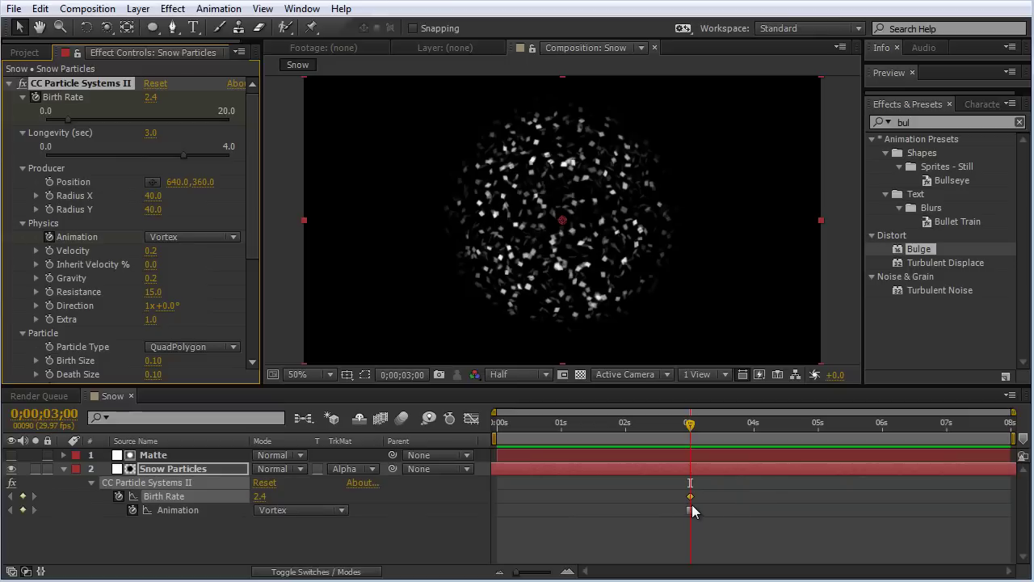
Switch the particle Animation from Vortex to Direction at 0;00;03;08.
left_click(691, 433)
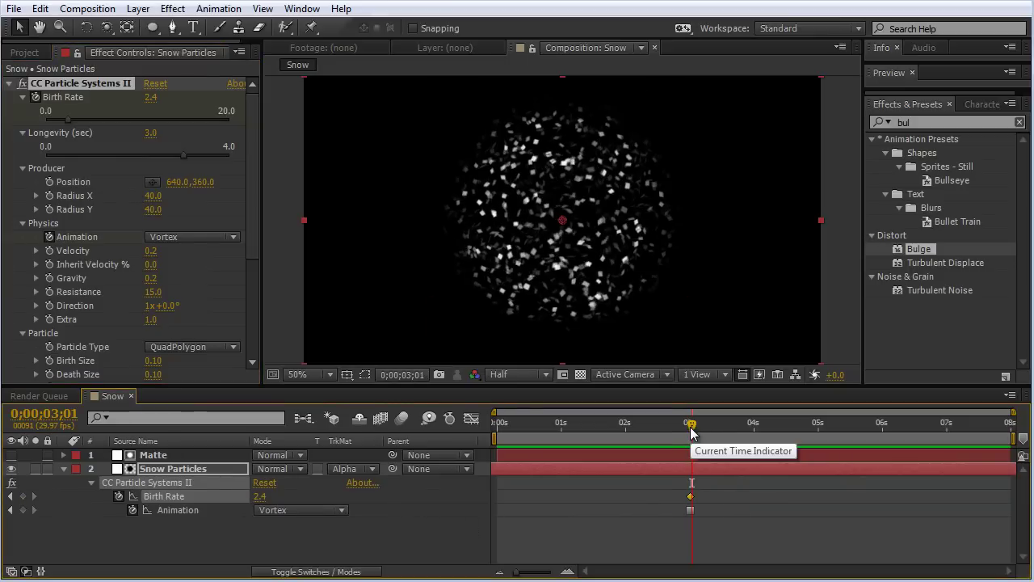
key("Page_Up")
left_click_drag(693, 433, 707, 432)
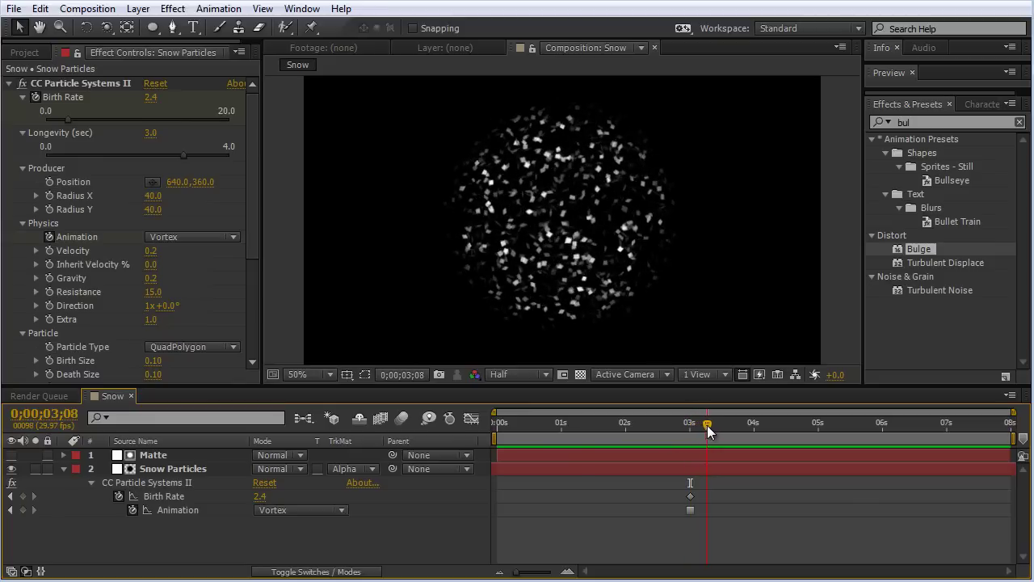
left_click(341, 510)
left_click(323, 581)
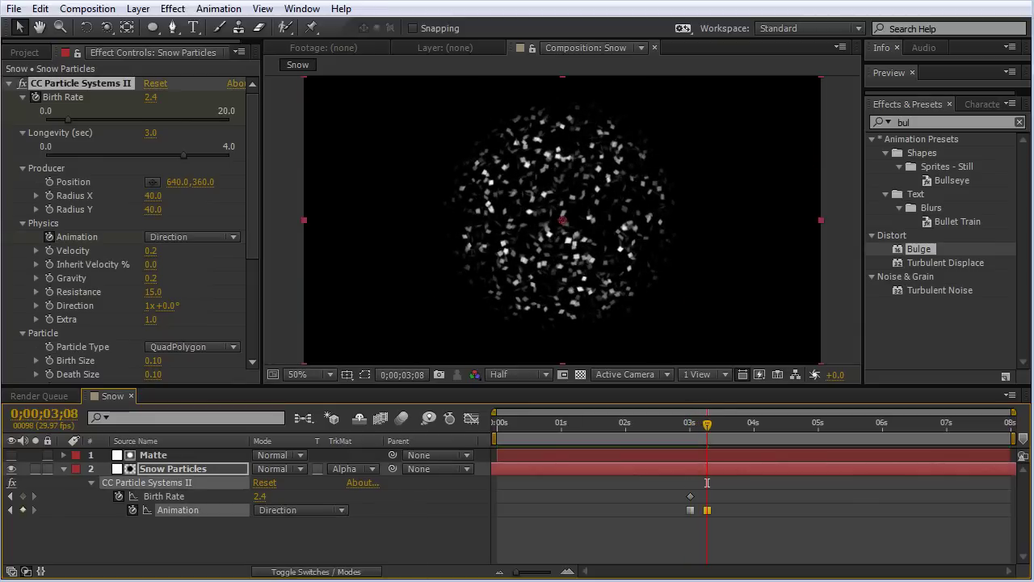
Set Birth Rate to 0 around 4 seconds and preview the particles fading out.
left_click_drag(707, 428, 764, 515)
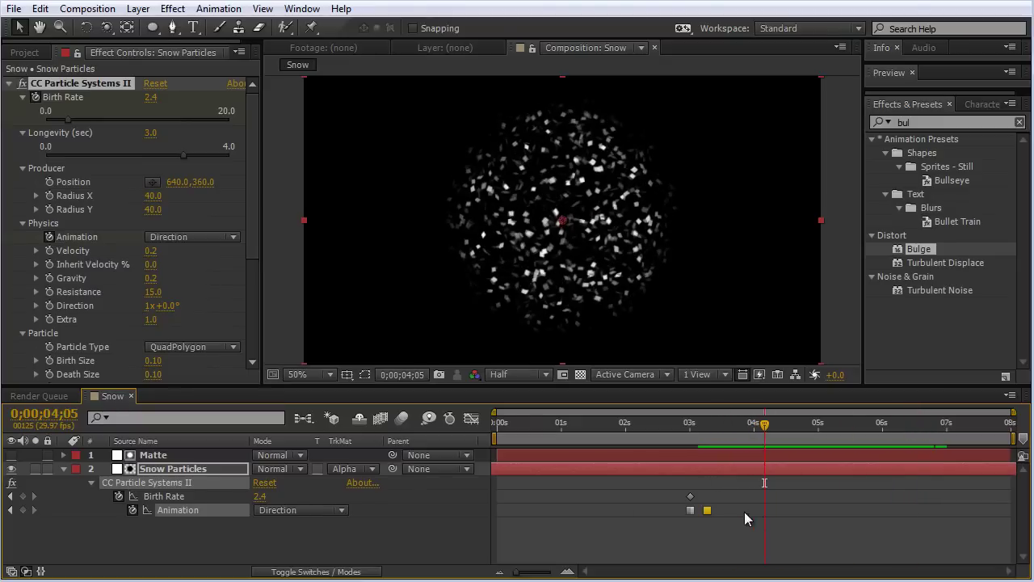
left_click(258, 497)
type("0")
key("Return")
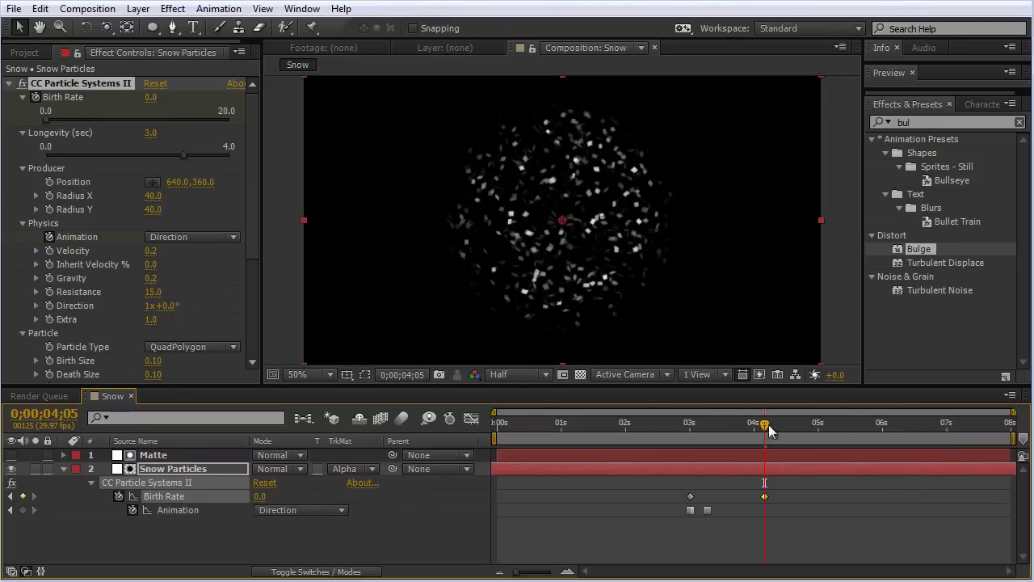
left_click_drag(773, 427, 888, 437)
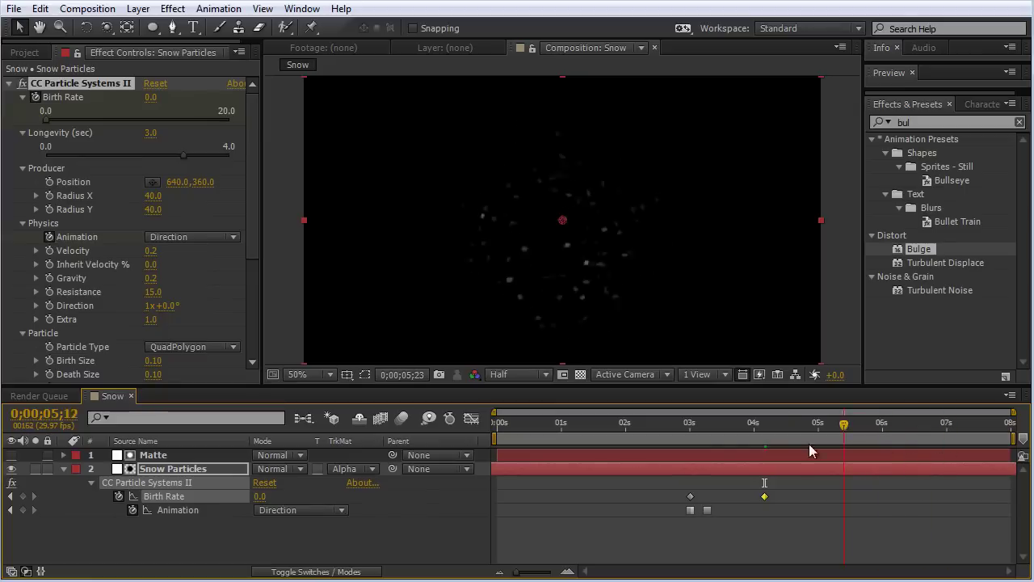
left_click(637, 422)
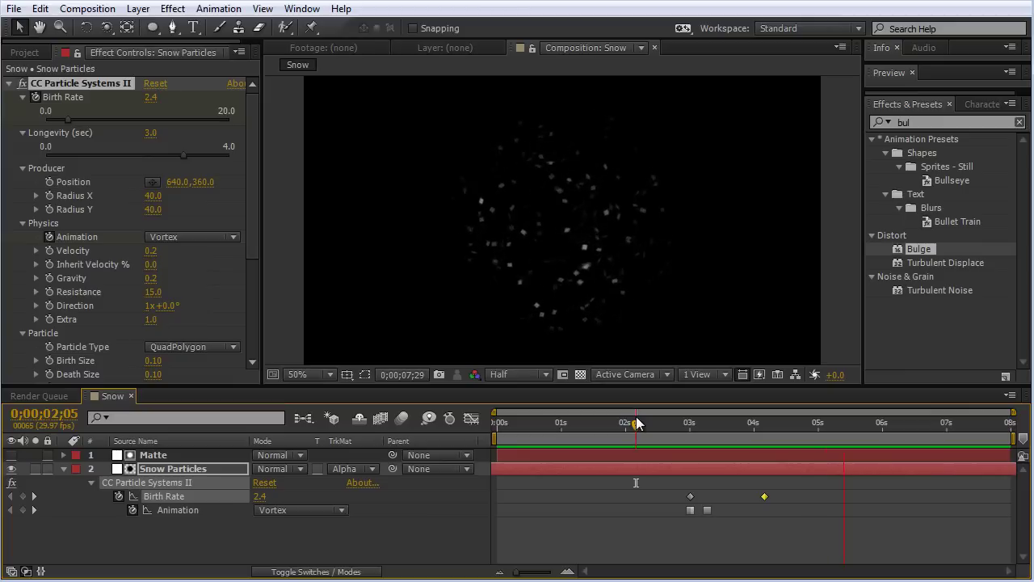
left_click(25, 51)
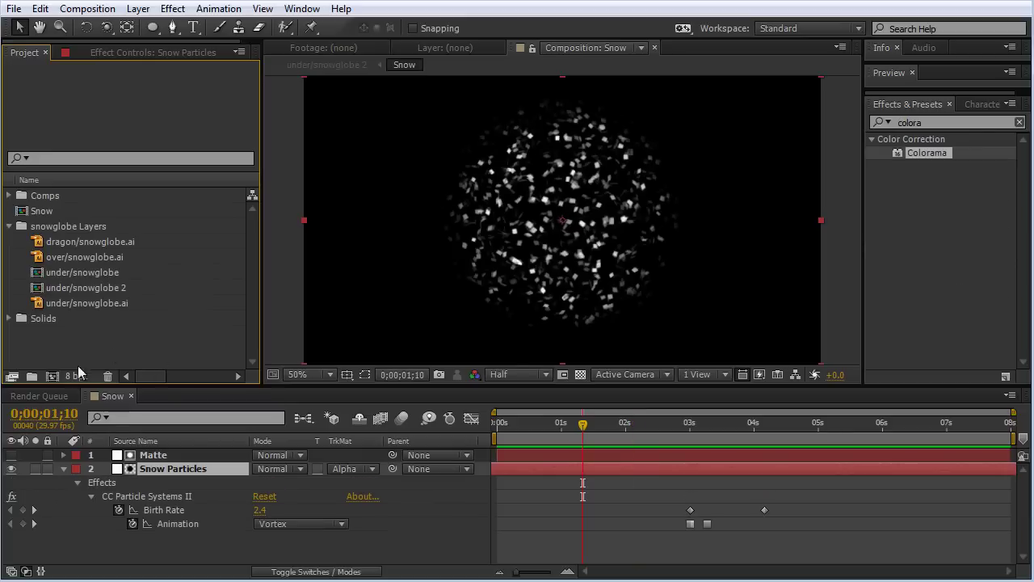
Create a 1280×720, 29.97 fps, 8-second composition named 'Snow Globe'.
left_click(51, 377)
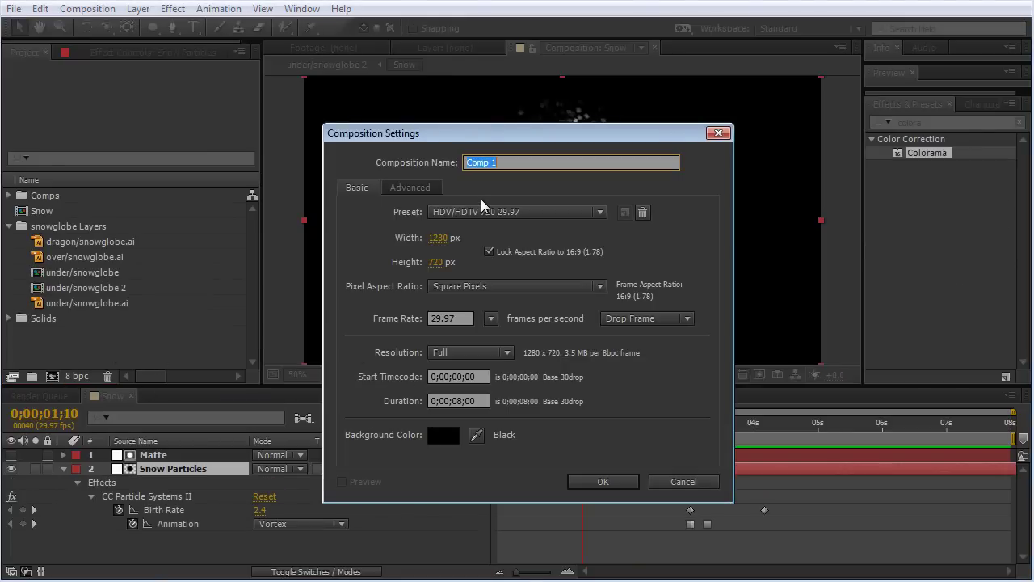
type("Snow Globe")
left_click(595, 482)
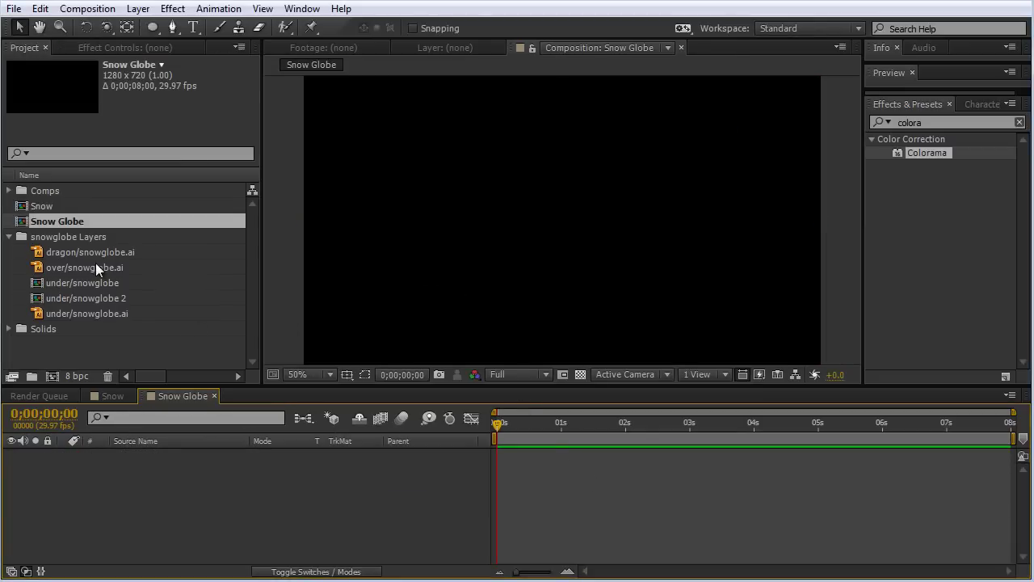
Add under, dragon and over snowglobe.ai as stacked layers in the Snow Globe comp.
left_click(89, 252)
left_click(79, 267)
left_click(87, 312)
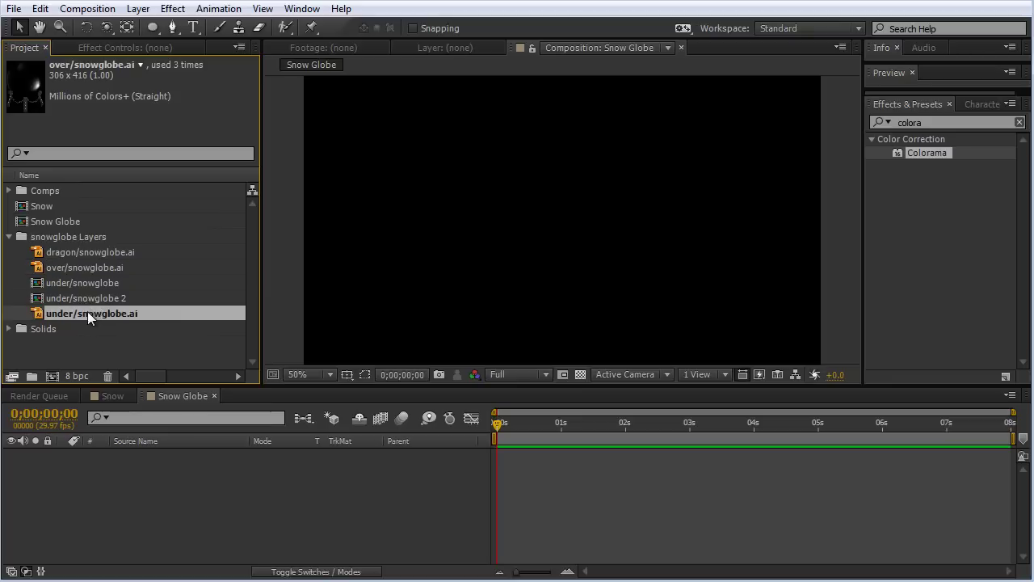
left_click_drag(68, 313, 170, 502)
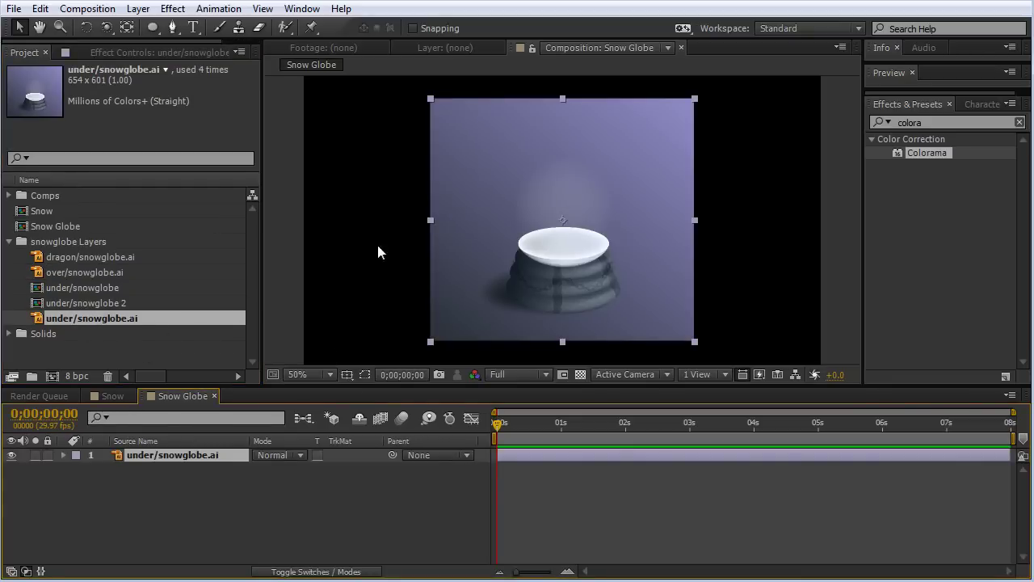
left_click_drag(57, 258, 167, 448)
left_click_drag(86, 271, 183, 453)
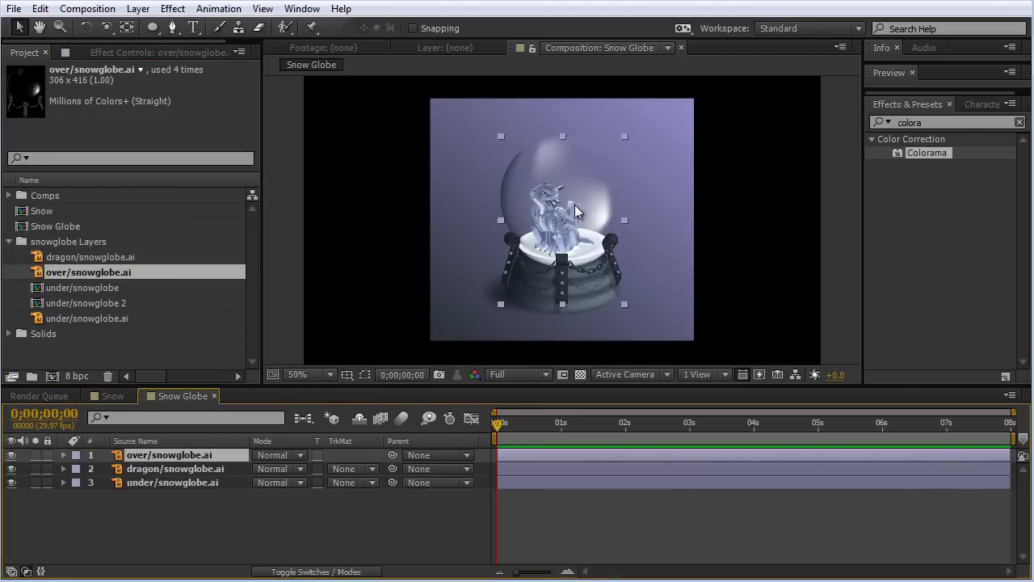
Scale all three globe layers up together to fill the frame and show layer switches.
left_click(161, 485, "shift")
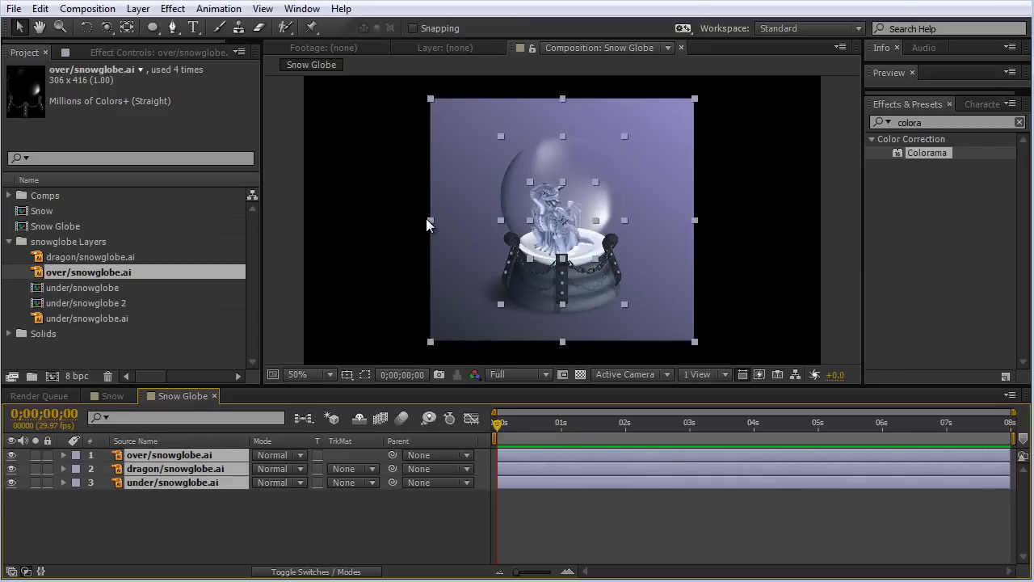
left_click_drag(431, 220, 355, 239)
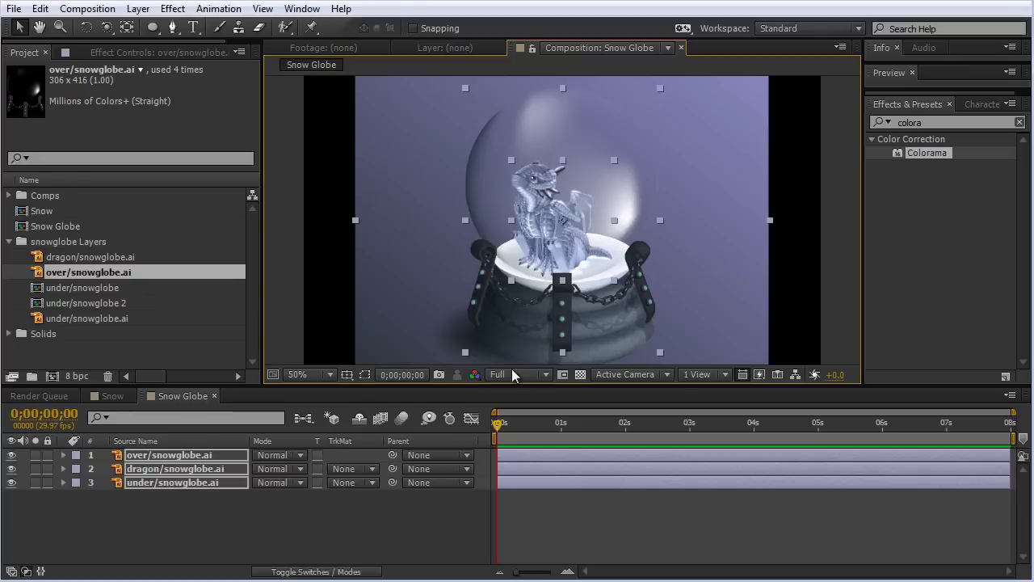
scroll(503, 231, "up", 2)
scroll(517, 220, "up", 2)
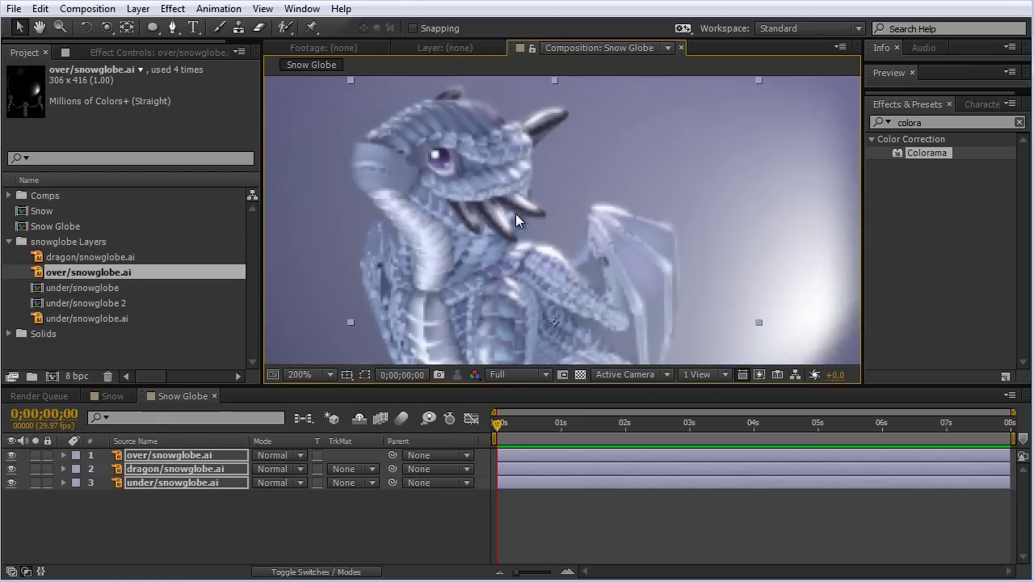
key("/")
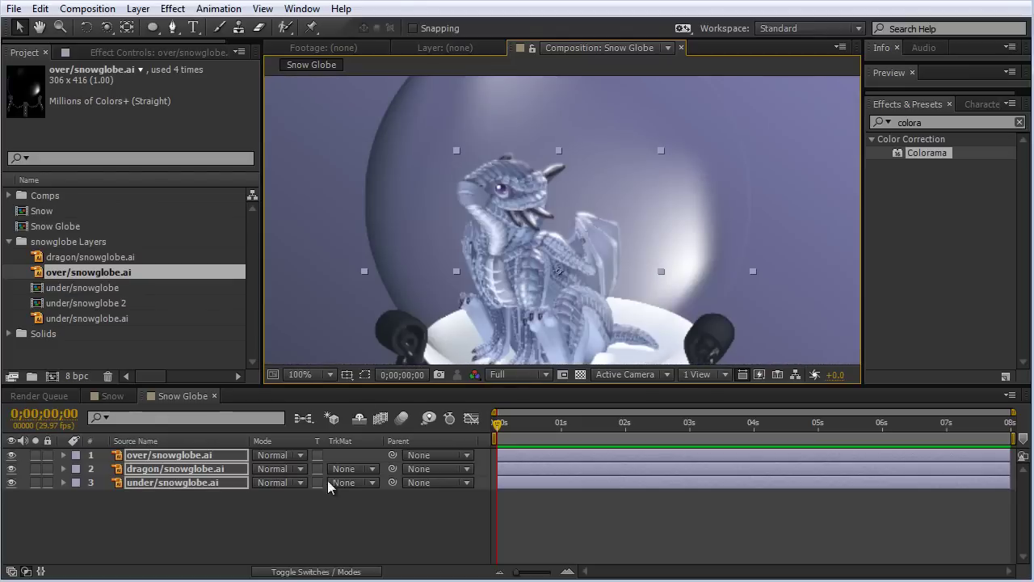
key("F4")
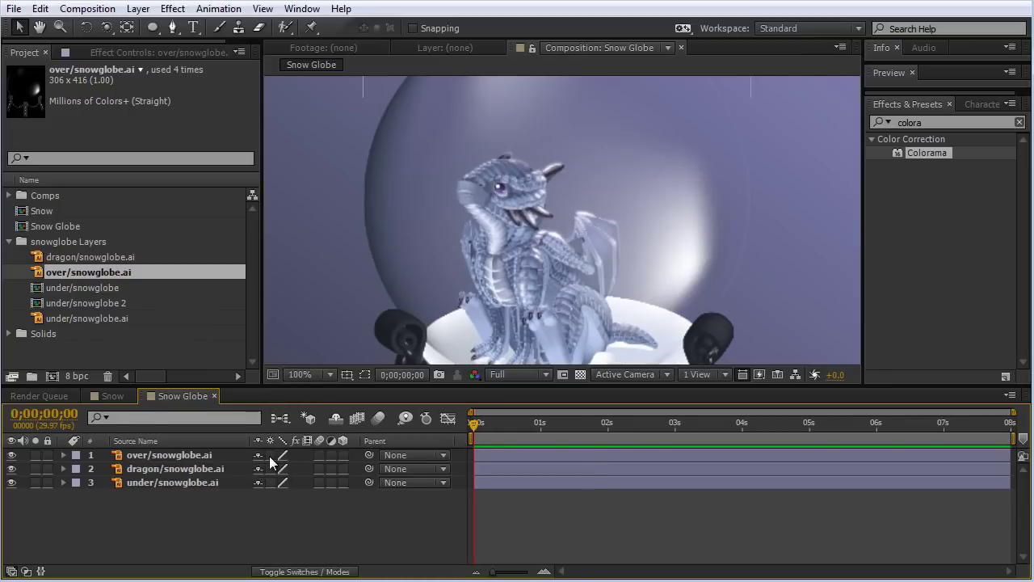
Turn on Continuously Rasterize for the dragon, base and overlay layers.
left_click(270, 468)
left_click(270, 482)
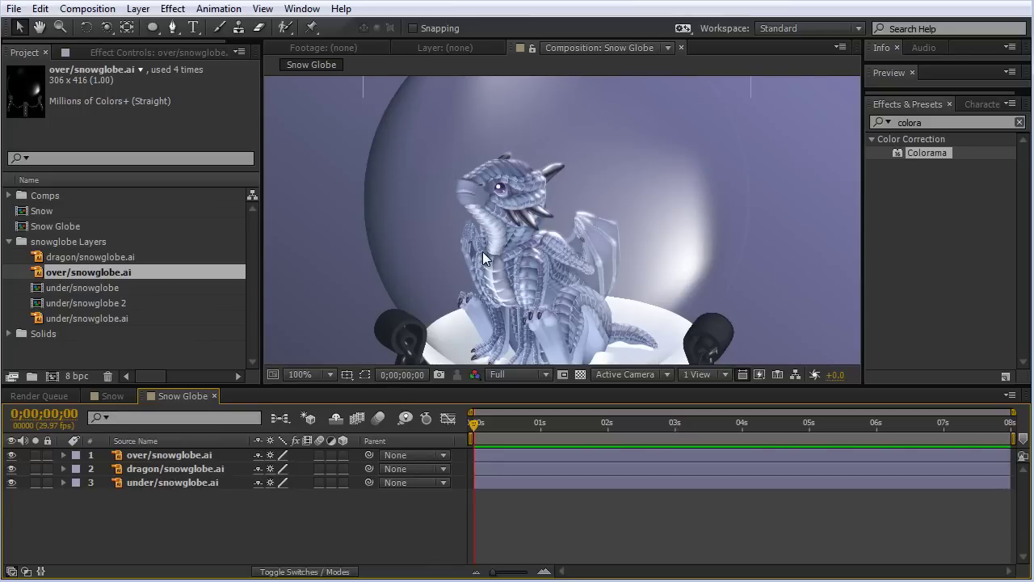
key("comma")
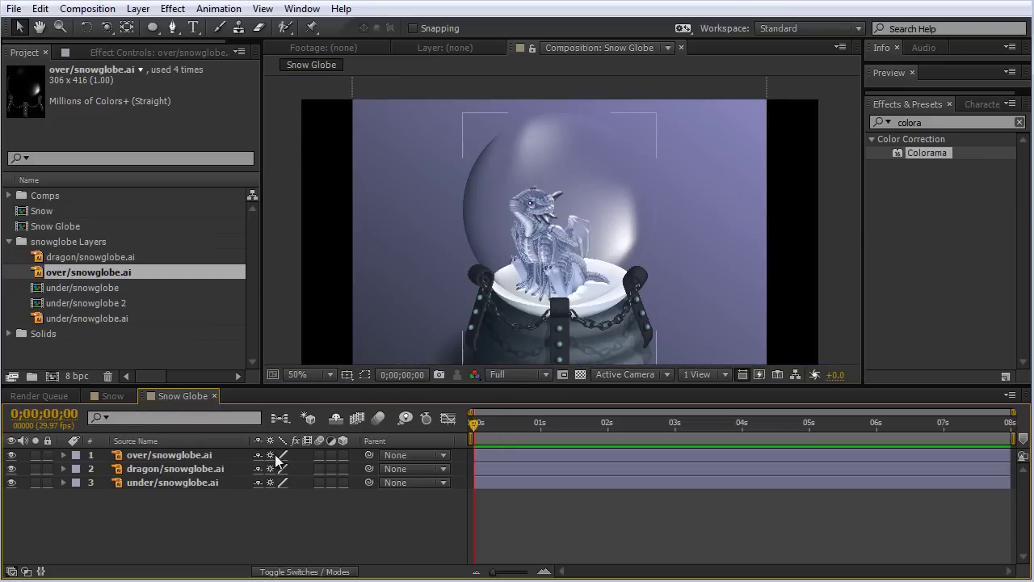
left_click_drag(271, 458, 271, 483)
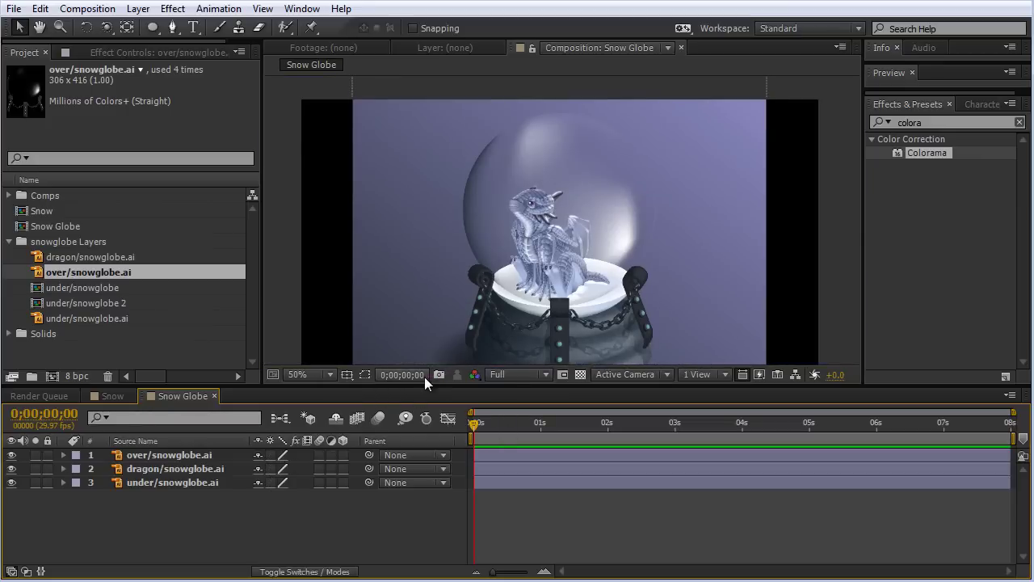
Collapse the snowglobe Layers folder and add the Snow comp to Snow Globe.
left_click(10, 242)
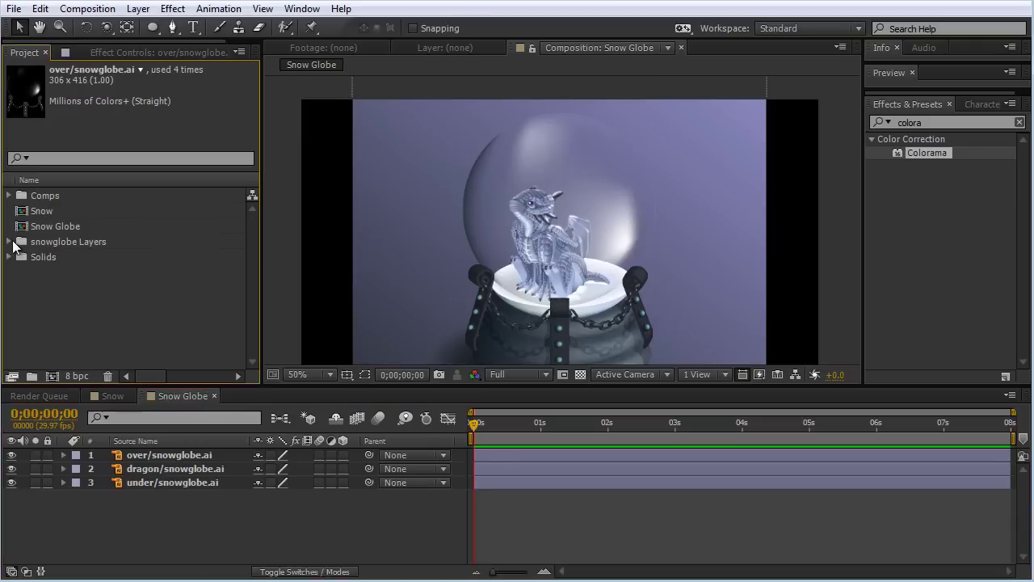
left_click(38, 220)
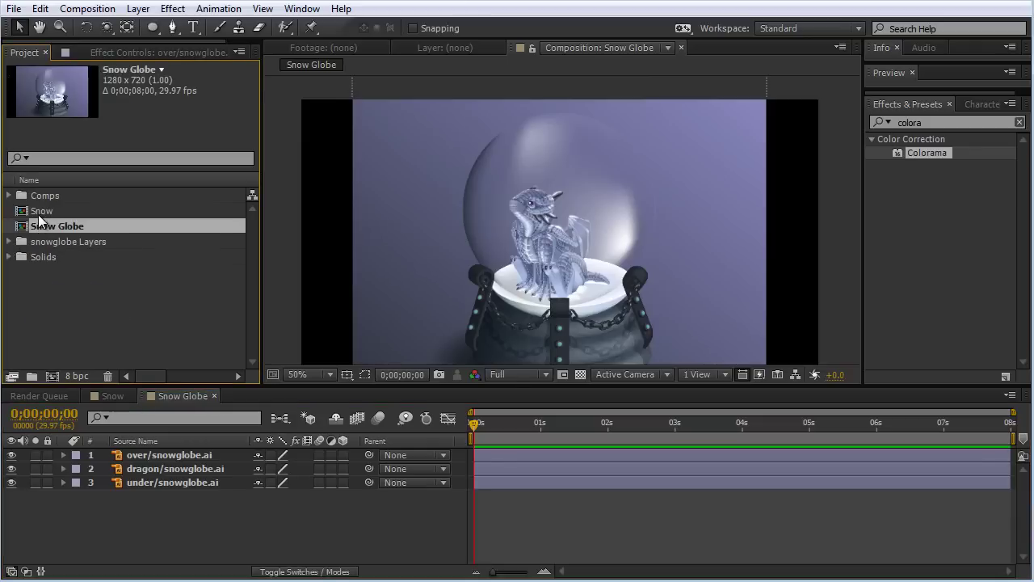
left_click_drag(38, 213, 137, 450)
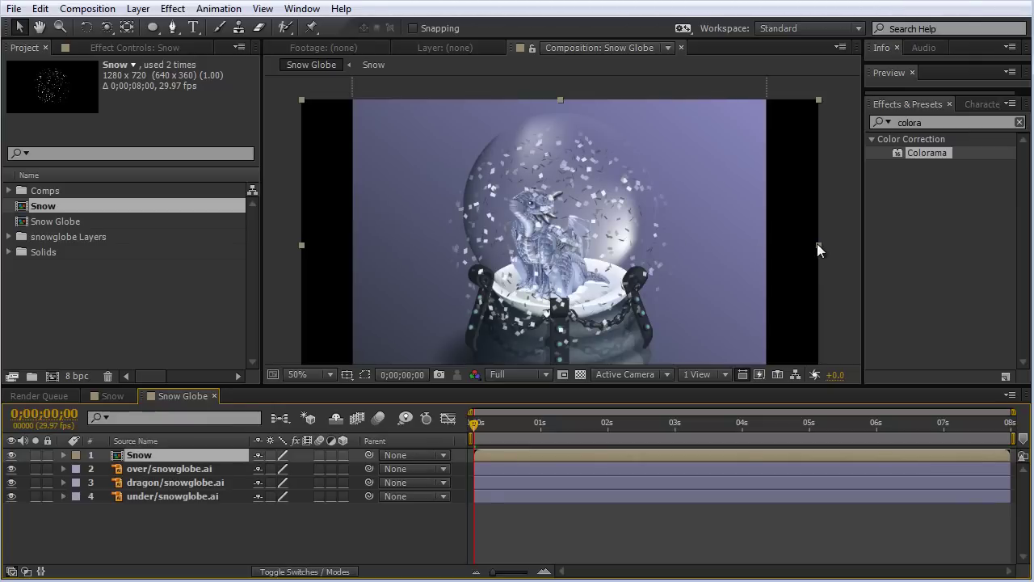
Shrink and position the Snow layer inside the globe, placing it beneath over/snowglobe.ai.
left_click_drag(817, 243, 776, 236)
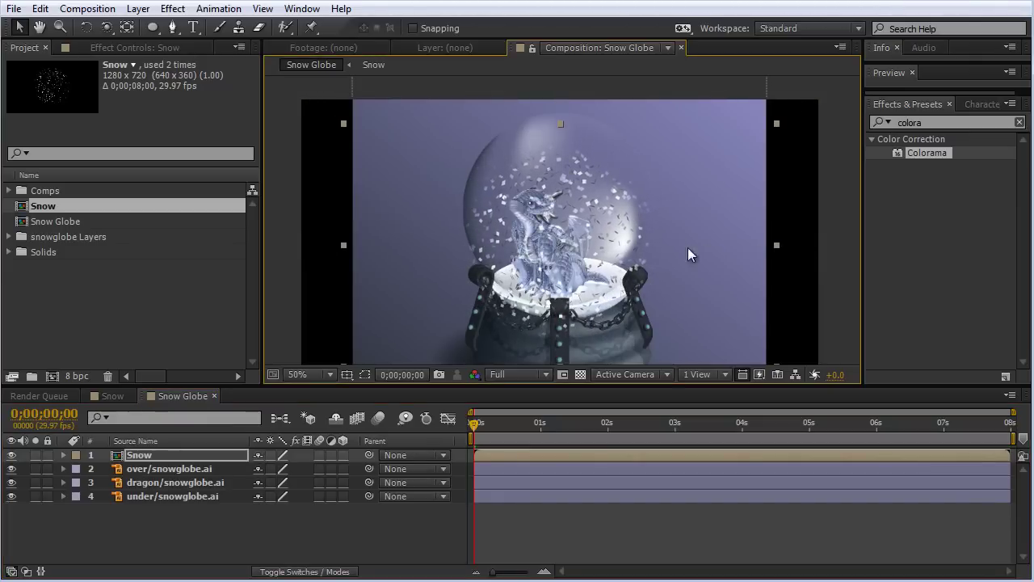
left_click_drag(599, 234, 602, 224)
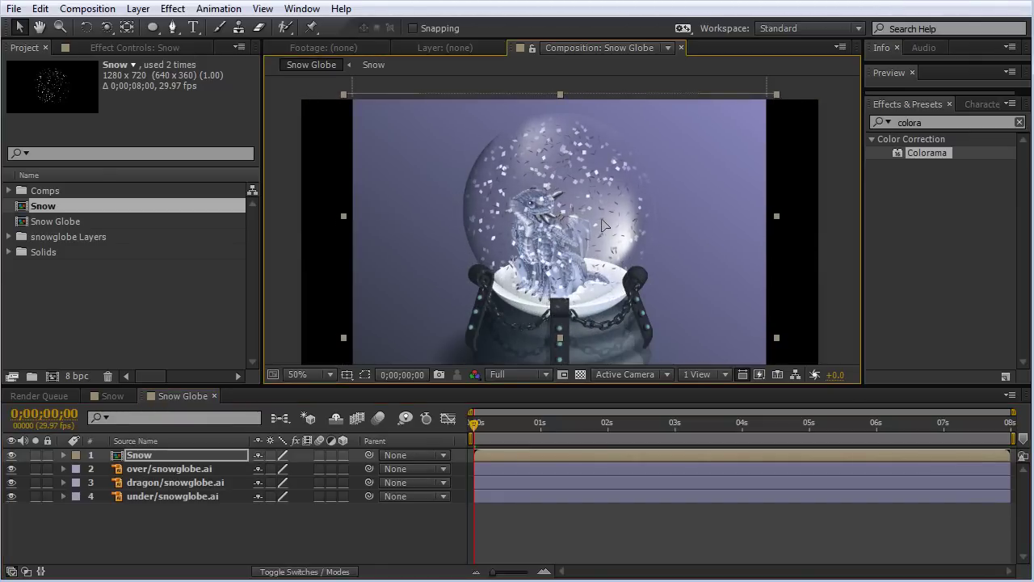
left_click_drag(777, 218, 757, 215)
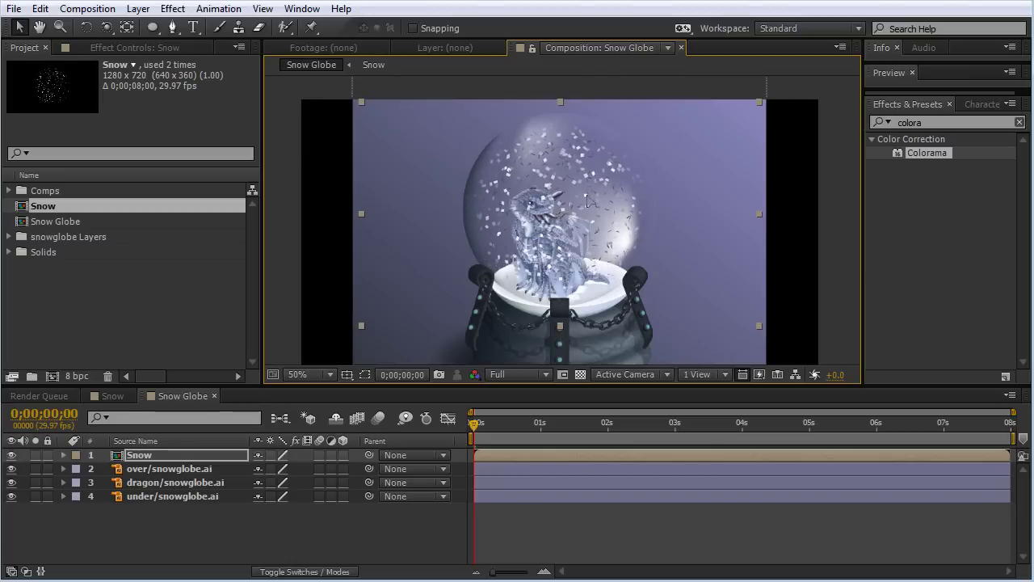
left_click_drag(586, 195, 584, 197)
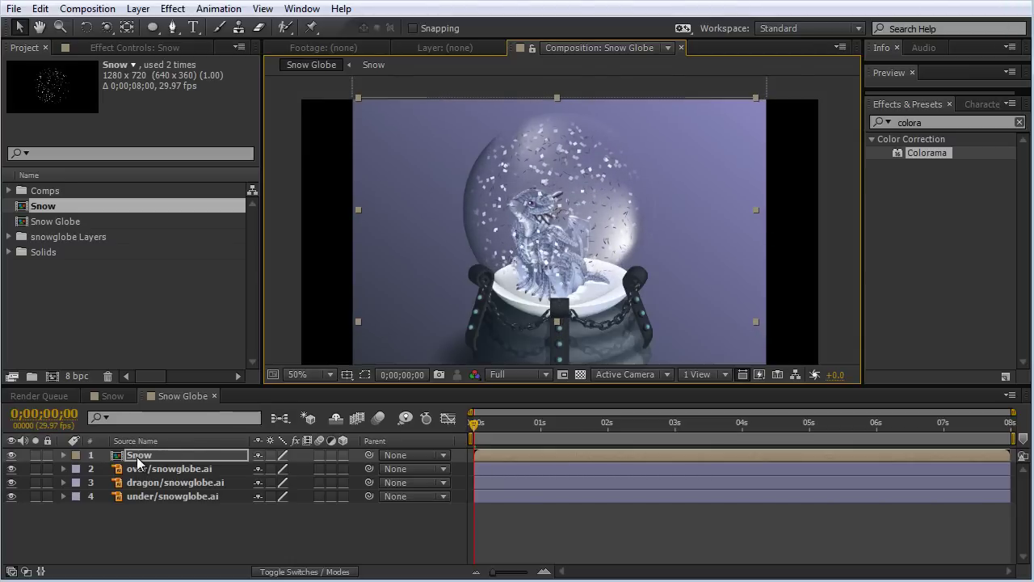
left_click_drag(138, 458, 139, 470)
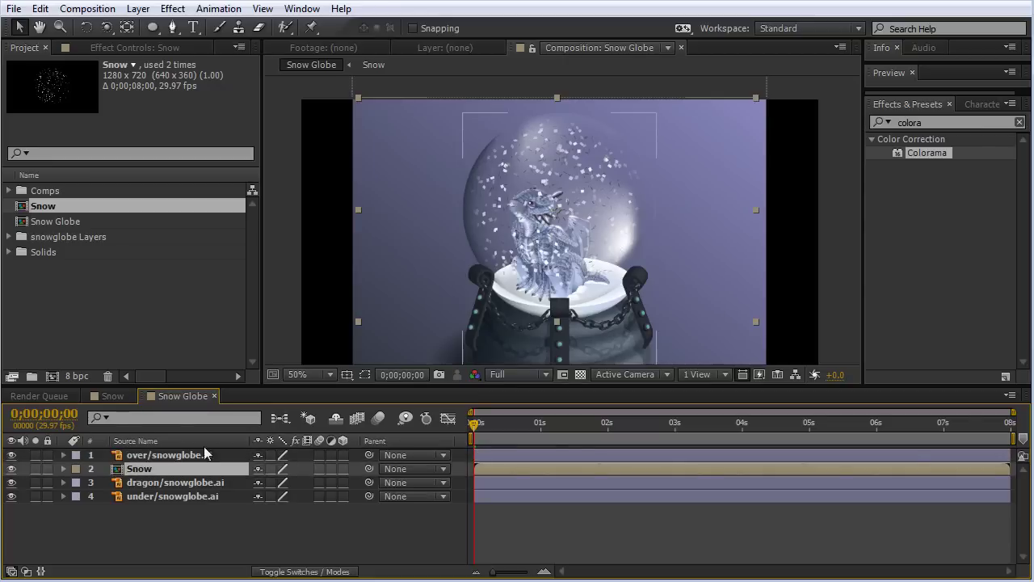
Nudge the Snow layer slightly right and preview the snow falling inside the globe.
scroll(577, 161, "up", 2)
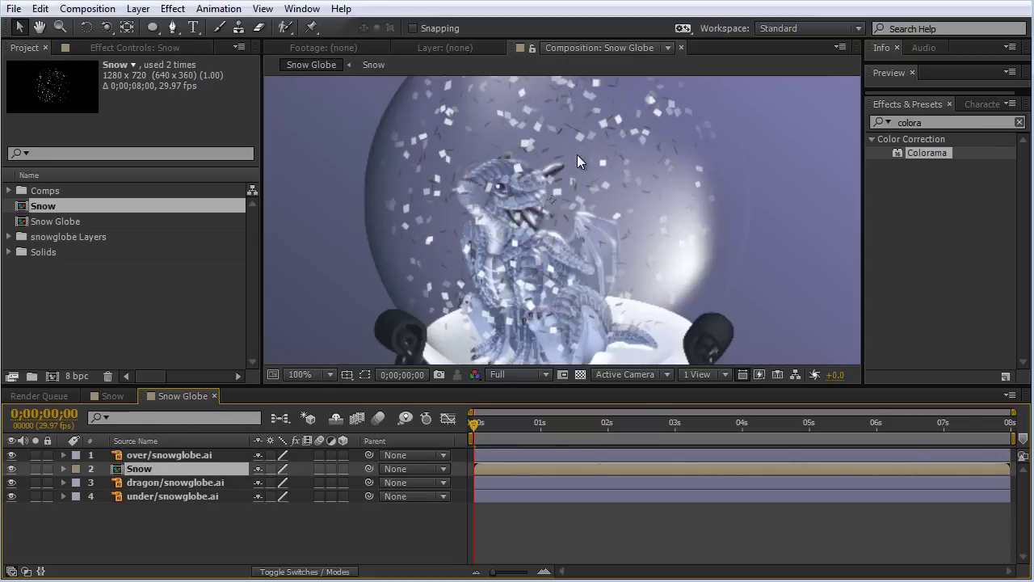
left_click_drag(525, 142, 508, 203)
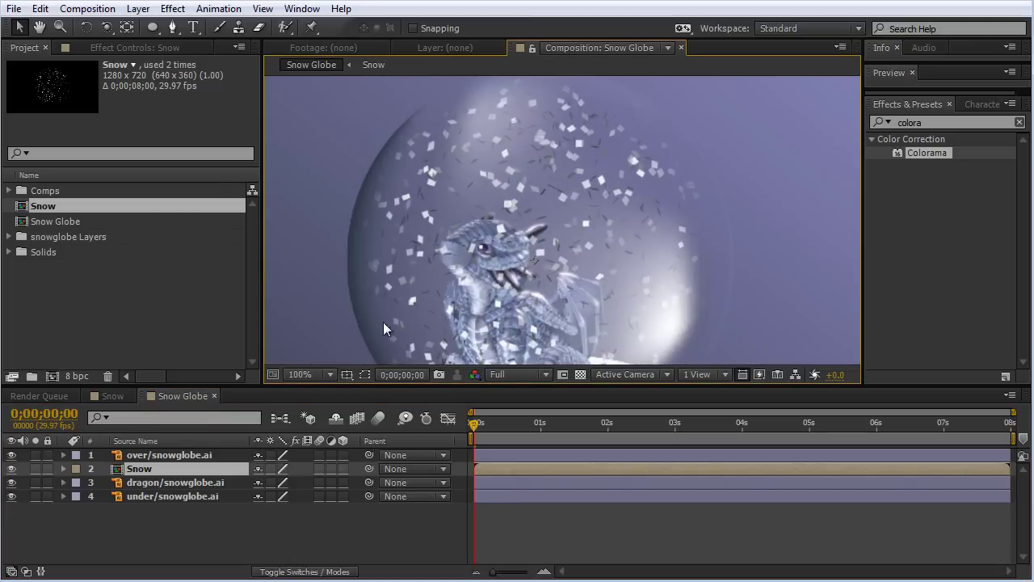
left_click(131, 469)
left_click_drag(489, 259, 499, 267)
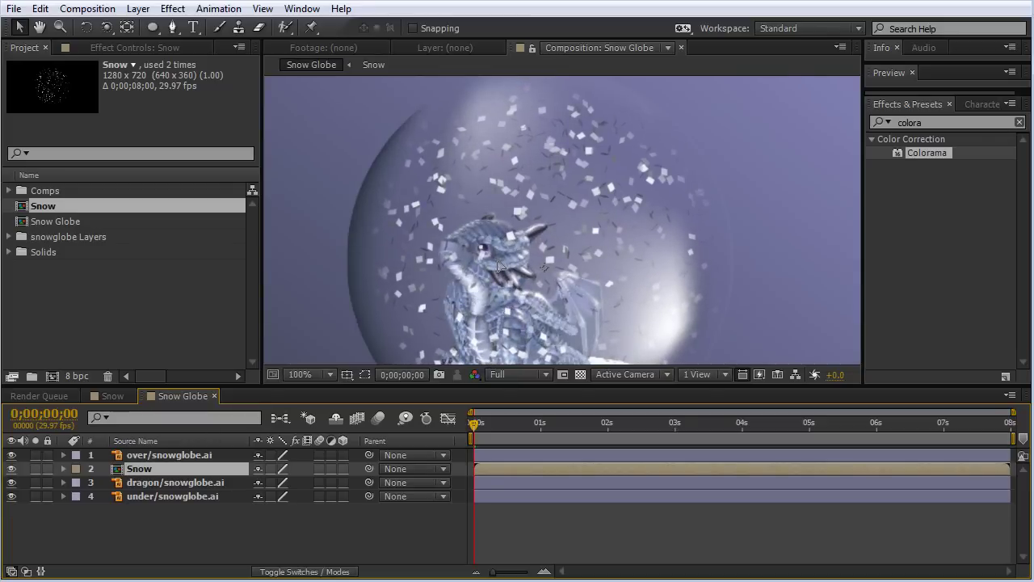
key("KP_0")
scroll(500, 261, "down", 2)
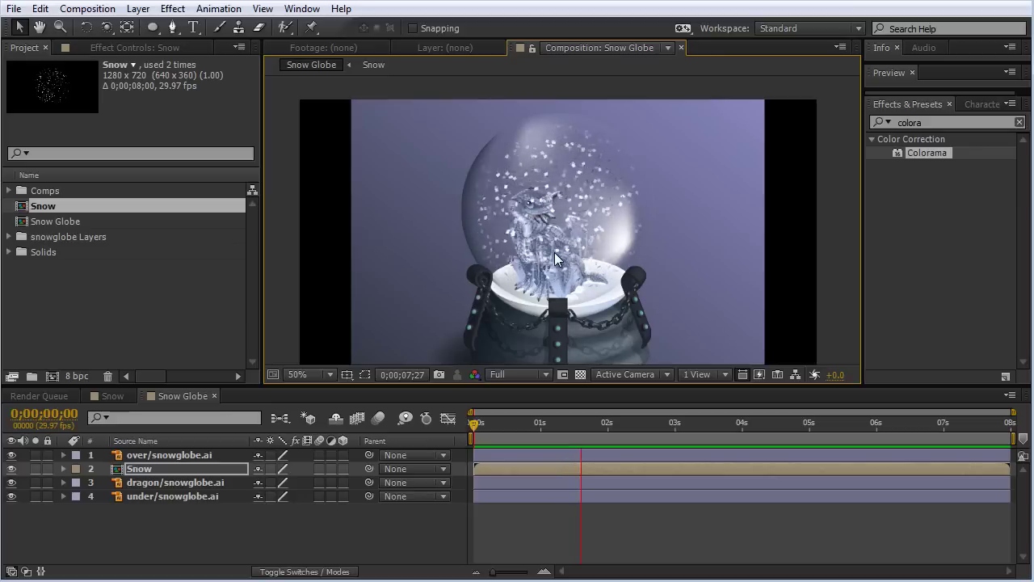
key("space")
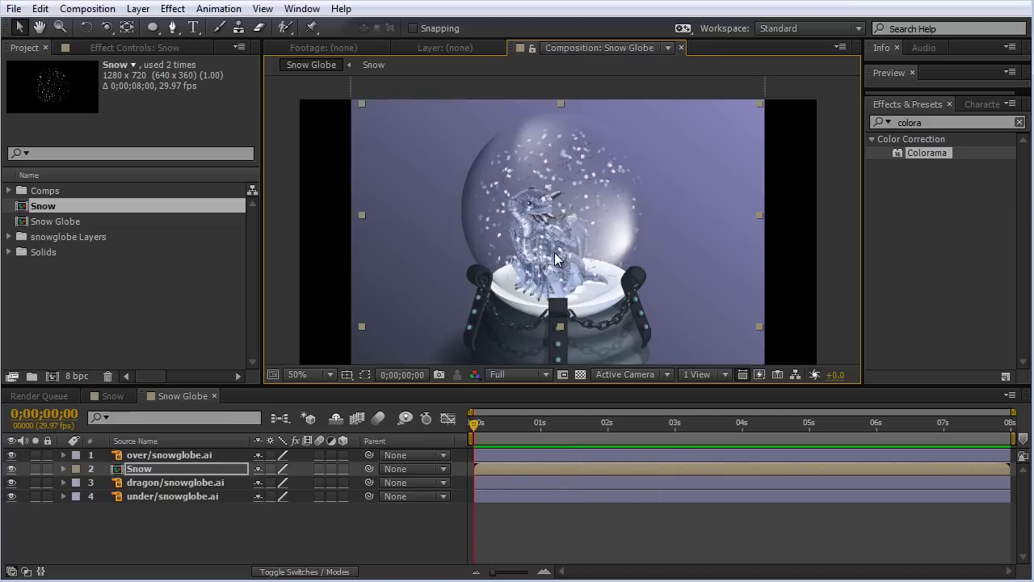
Show the Modes column and try Add blending on the Snow layer during playback.
left_click(216, 471)
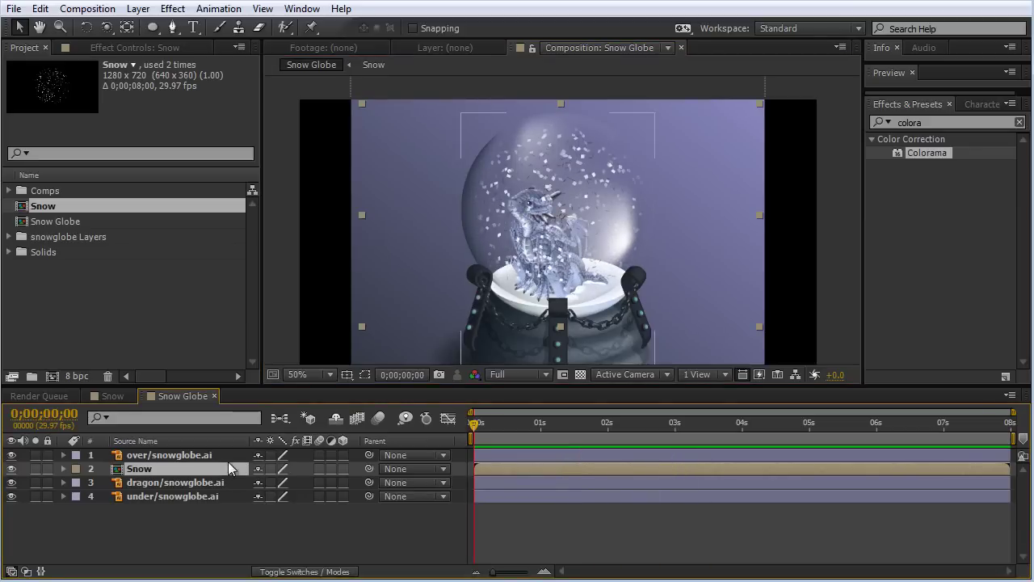
key("F4")
left_click(291, 470)
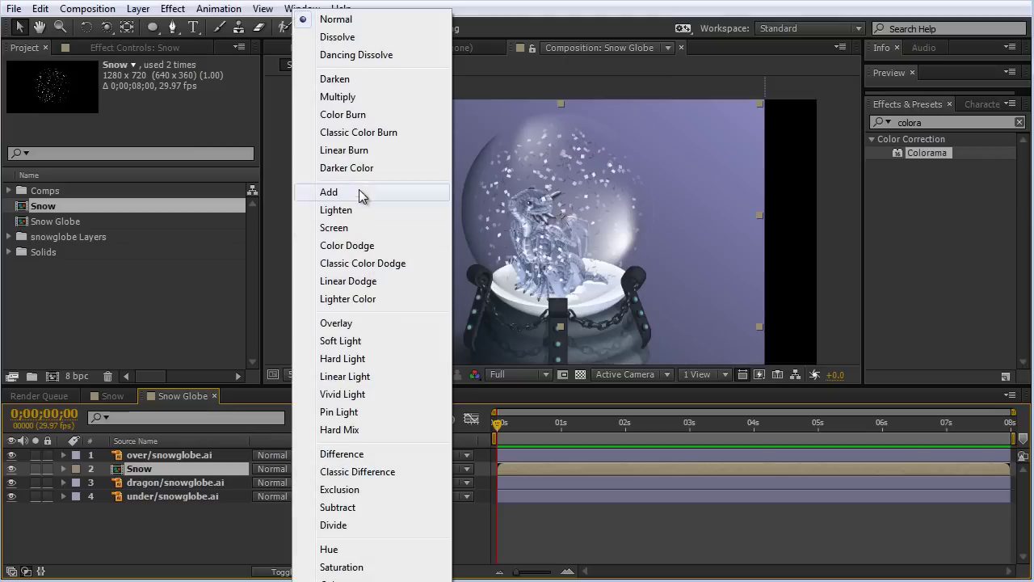
left_click(356, 190)
key("/")
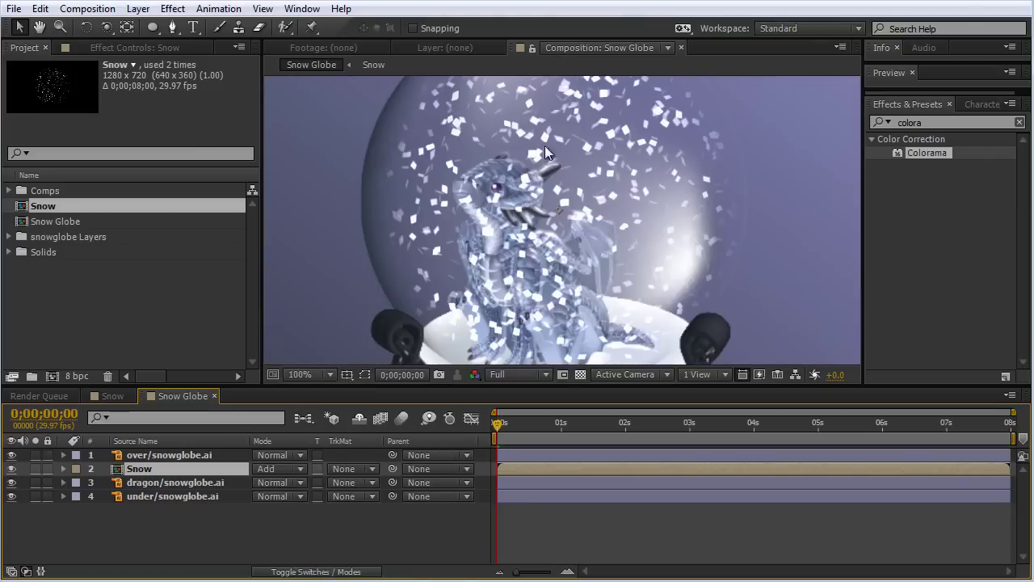
key("space")
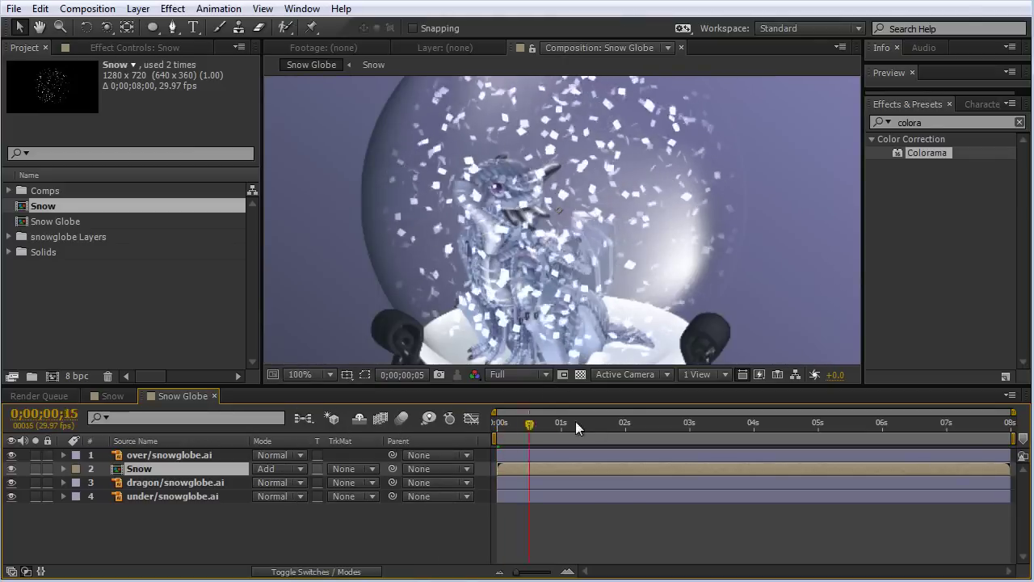
Return the Snow layer to Normal blending and zoom back out to the whole comp.
left_click(298, 469)
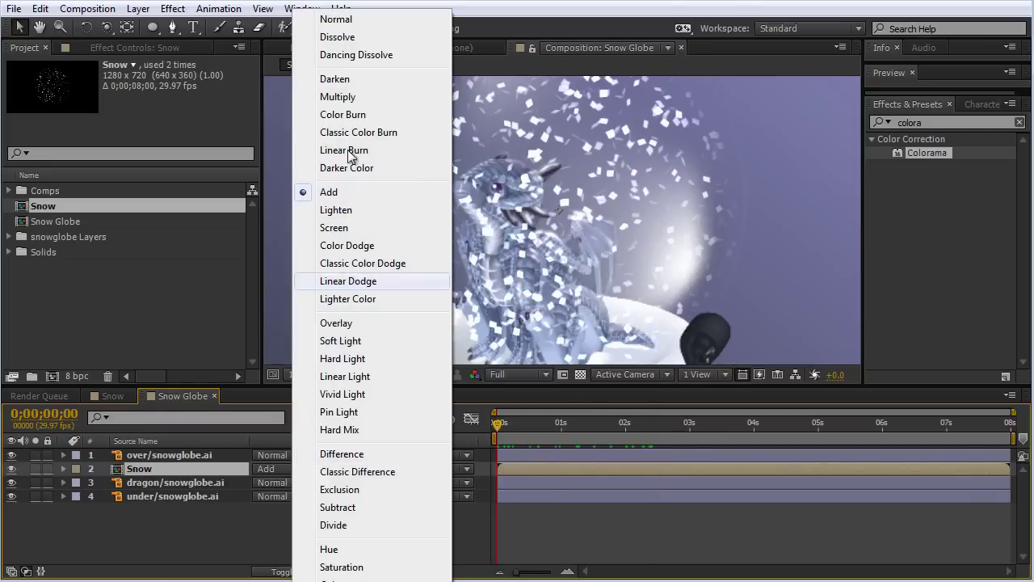
left_click(360, 21)
key("comma")
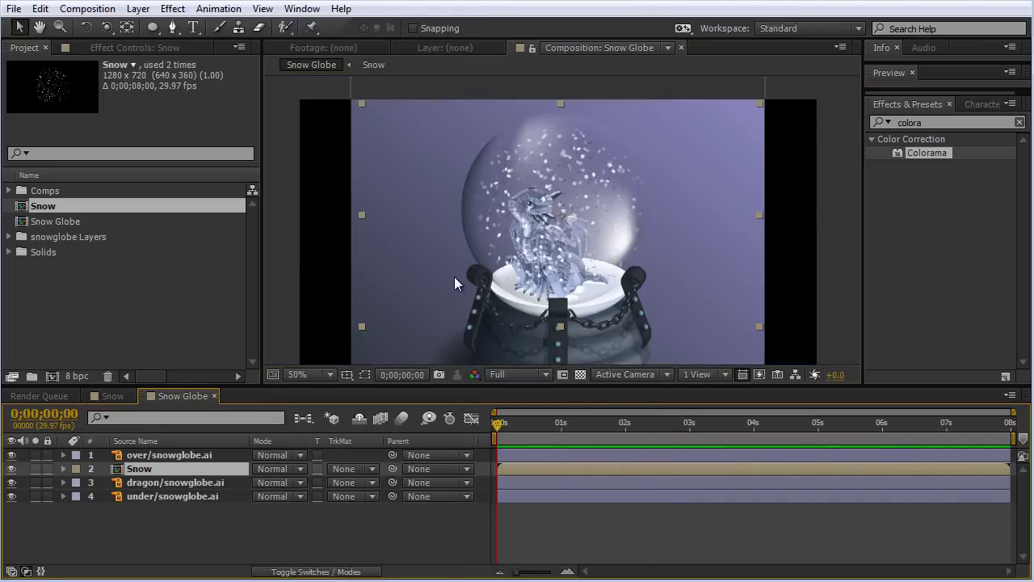
In the Snow comp, set the CC Particle Systems II Particle Type to Shaded Sphere.
double_click(44, 207)
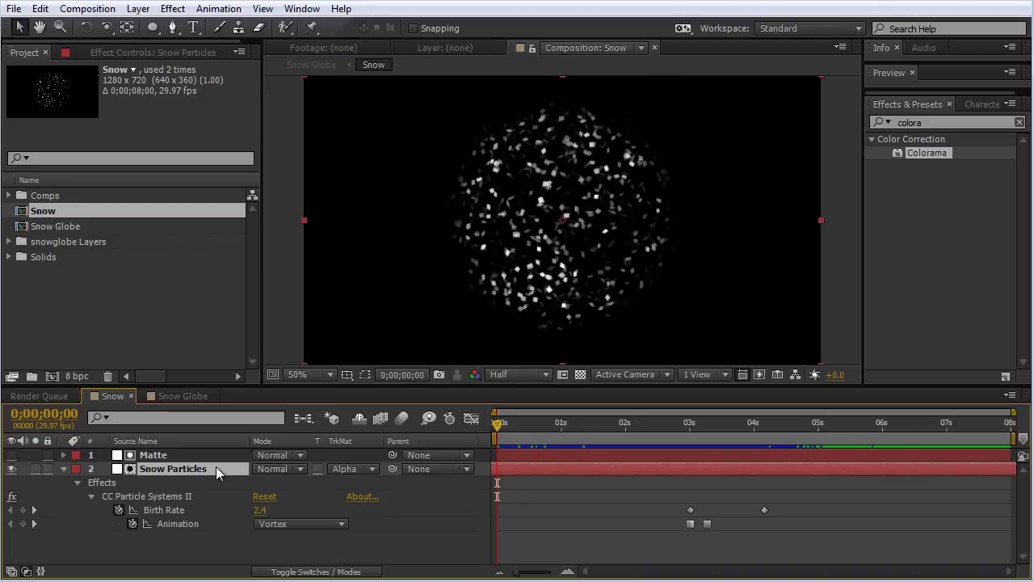
left_click(98, 50)
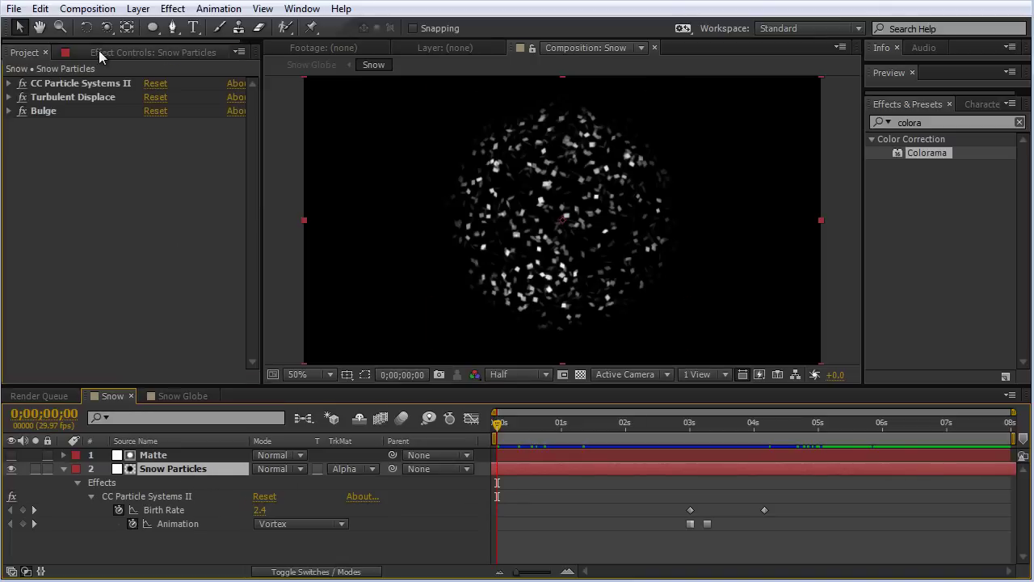
left_click(9, 84)
scroll(210, 273, "down", 3)
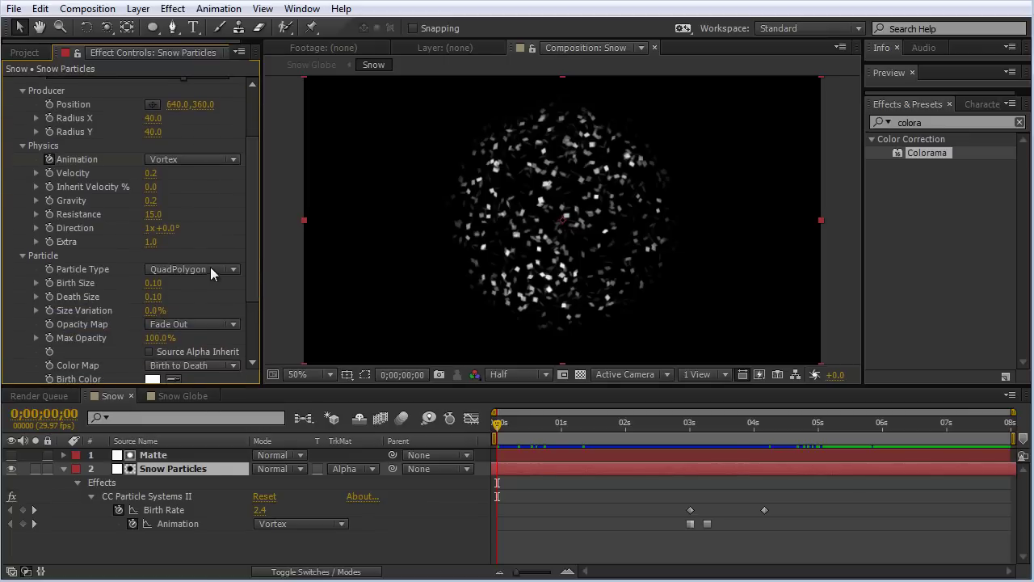
left_click(210, 273)
left_click(218, 329)
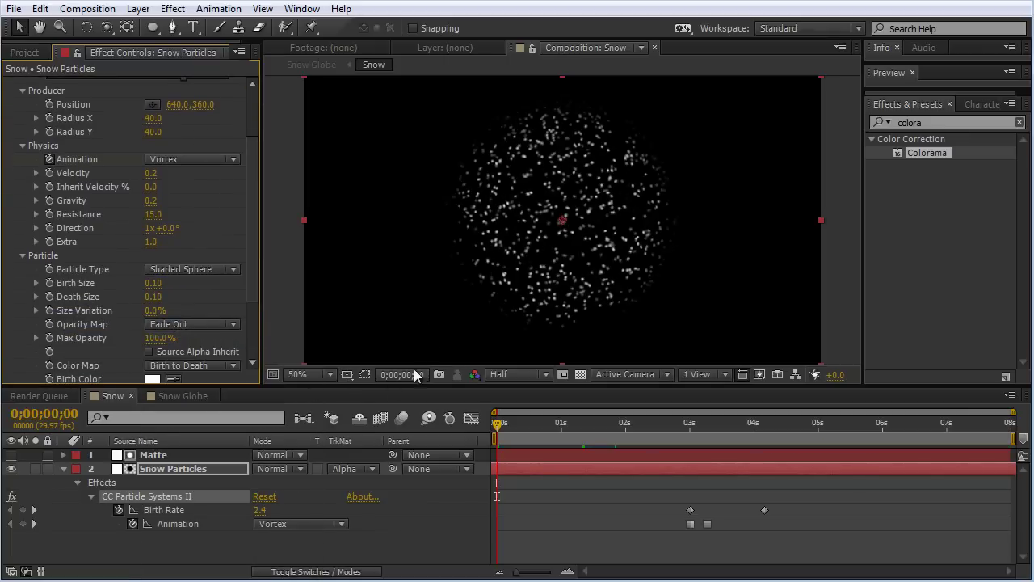
In the Snow Globe comp, set the Snow layer's blending mode to Add and preview at 0;00;01;15.
left_click(176, 394)
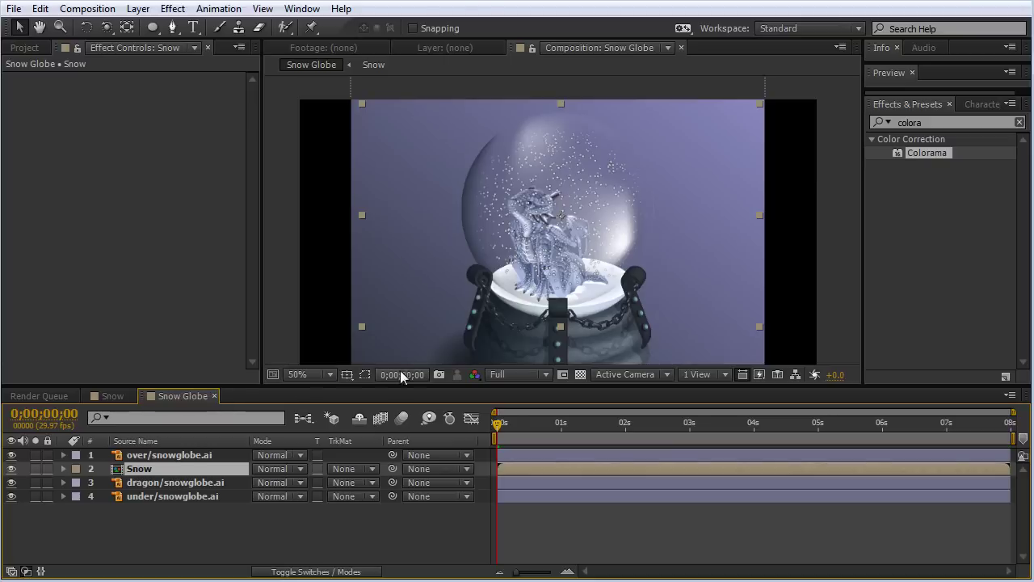
left_click_drag(509, 424, 585, 438)
scroll(555, 247, "up", 2)
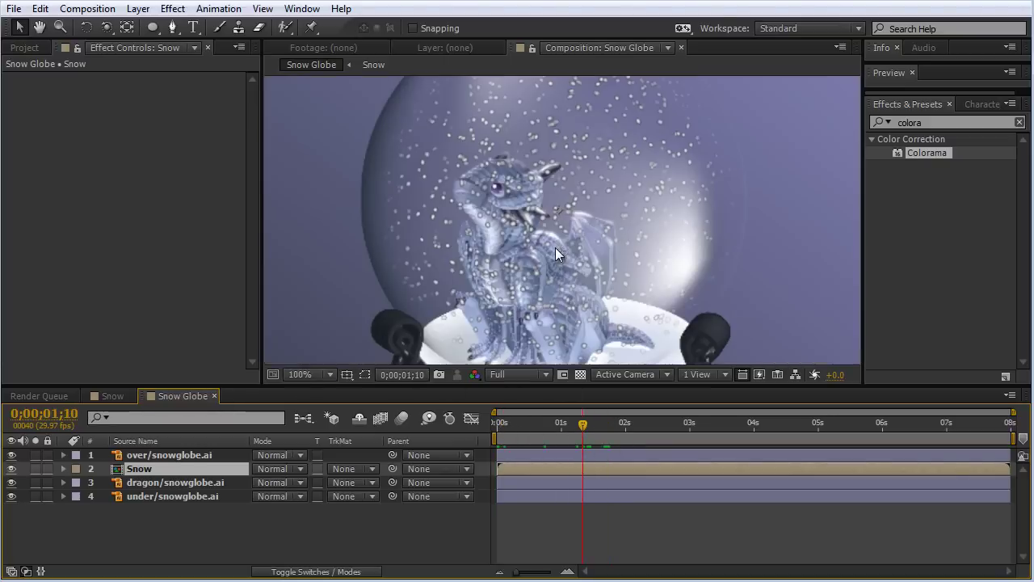
left_click(295, 468)
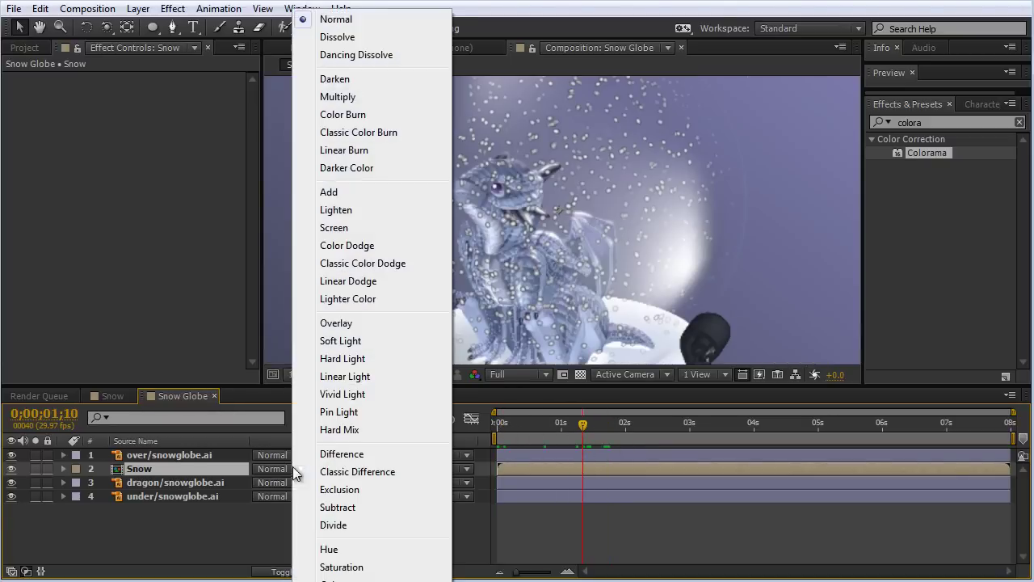
left_click(330, 201)
left_click_drag(527, 426, 484, 421)
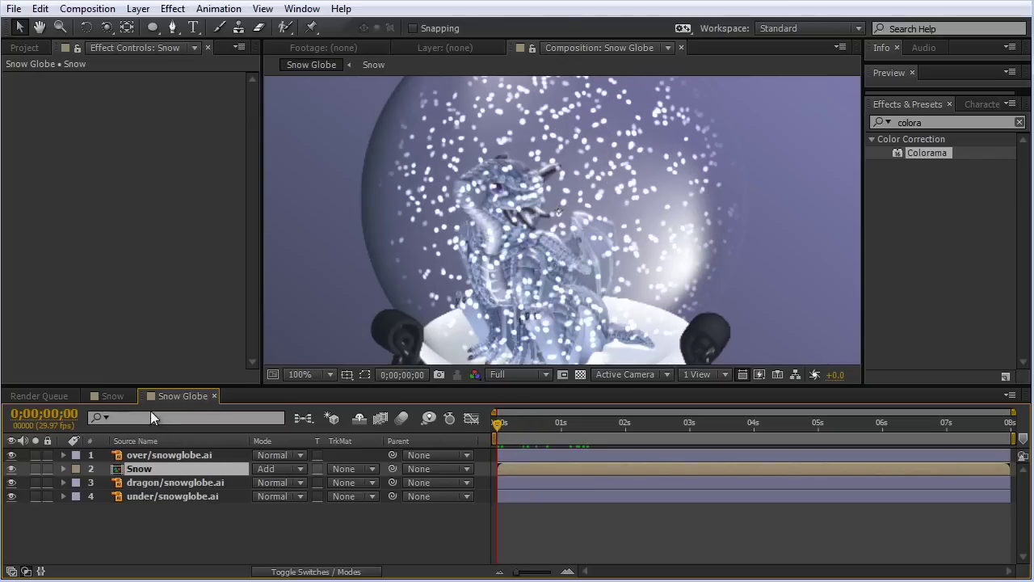
left_click(593, 422)
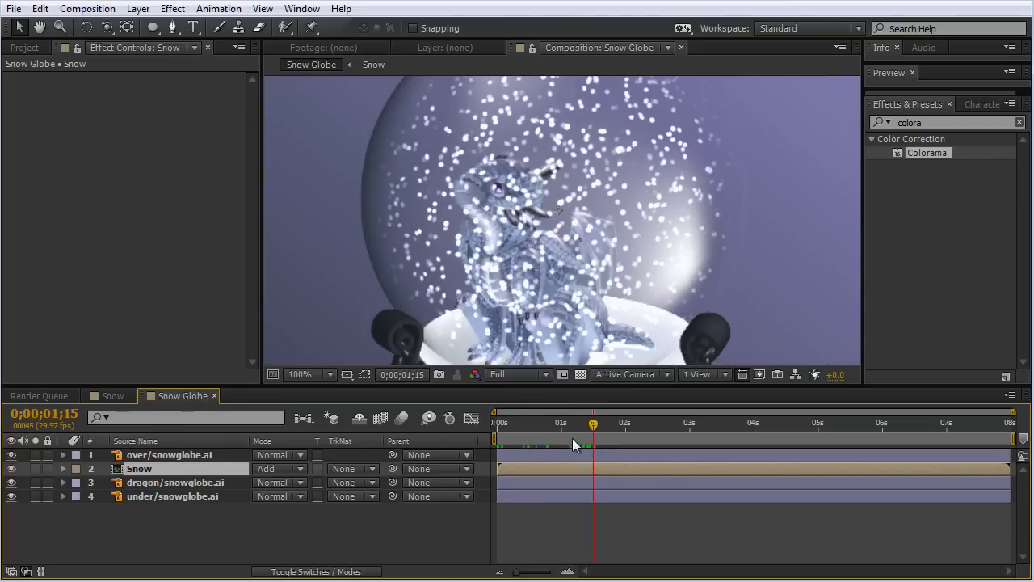
Change the Snow comp's particle type from Shaded Sphere to QuadPolygon.
left_click(103, 398)
left_click(197, 346)
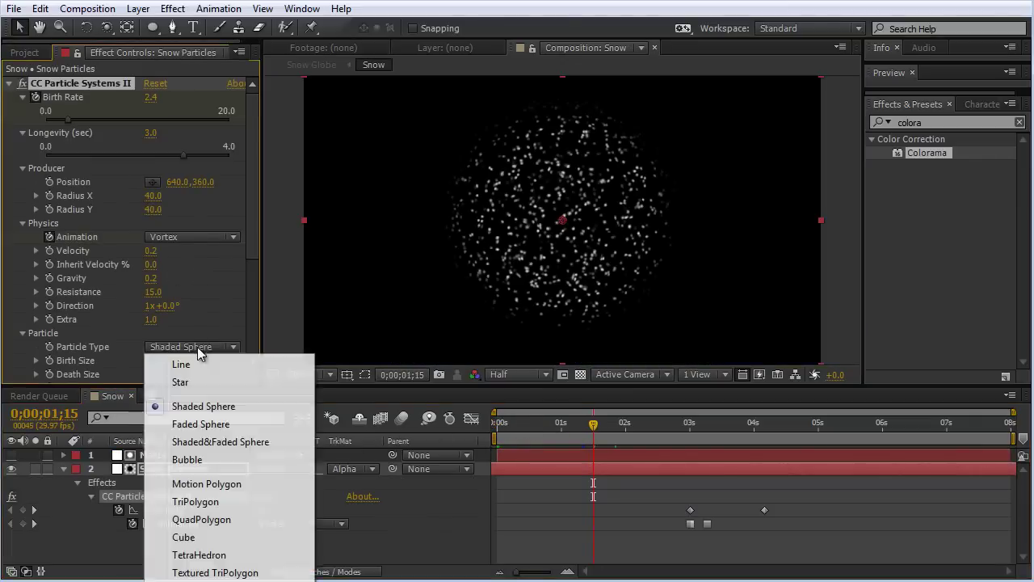
left_click(199, 520)
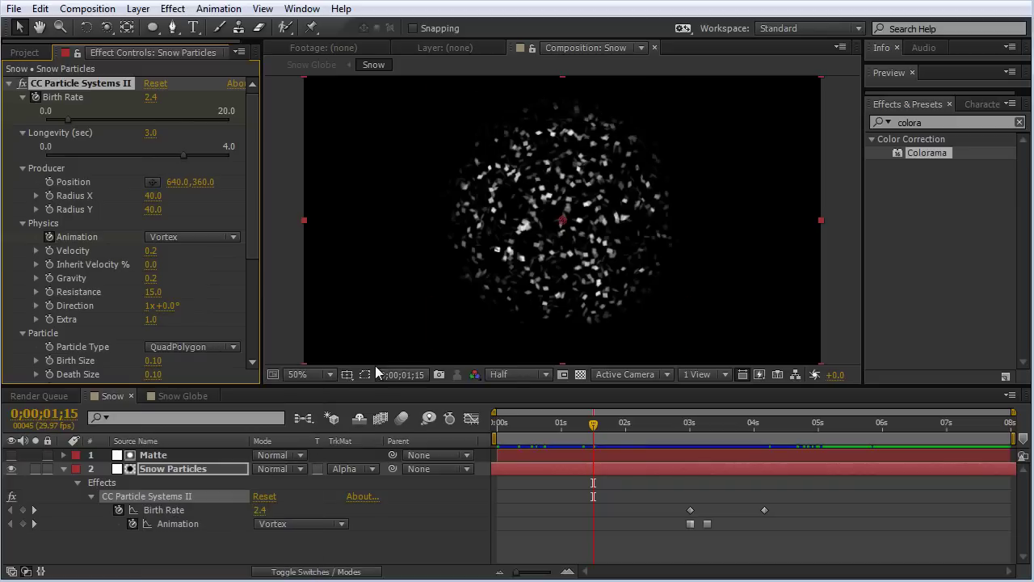
left_click(9, 83)
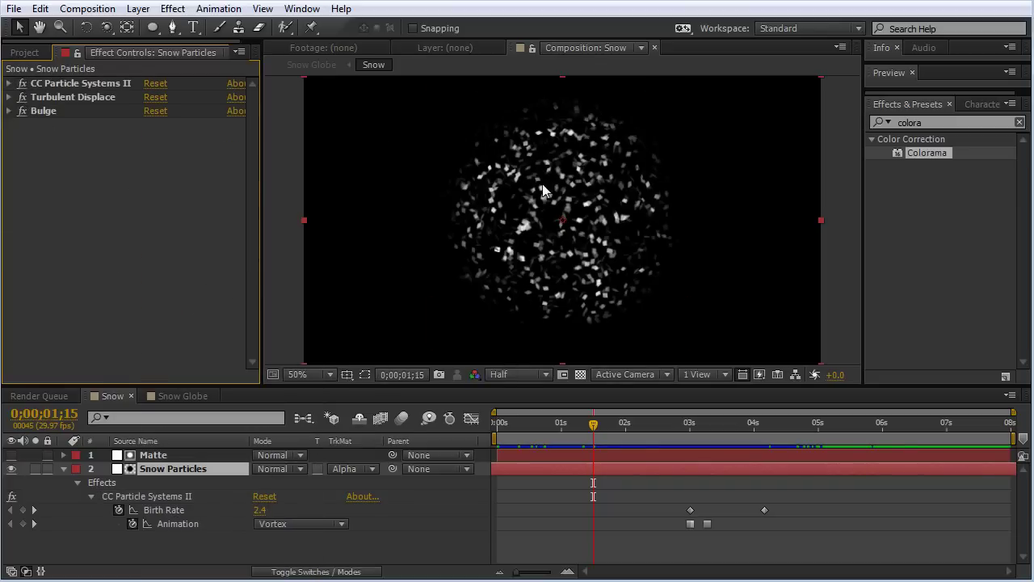
Try a red Birth Color for the particles, then cancel to keep them white.
left_click(9, 83)
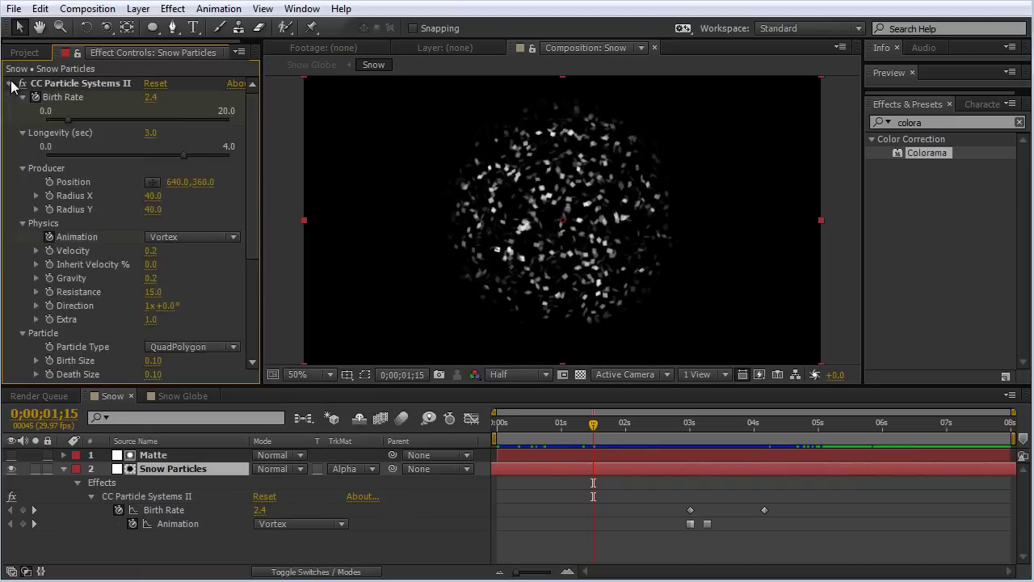
scroll(255, 234, "down", 5)
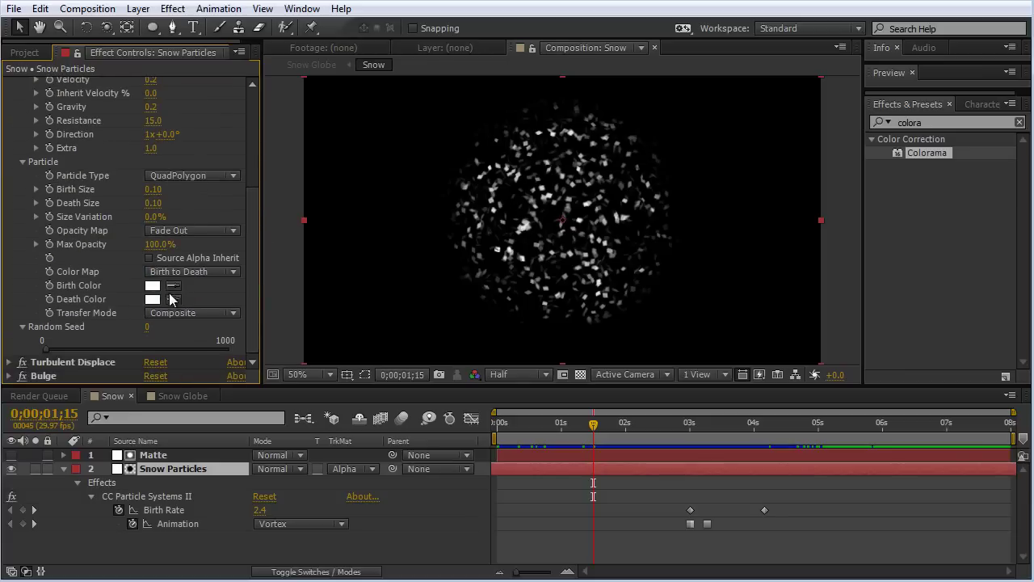
left_click(154, 285)
left_click(196, 371)
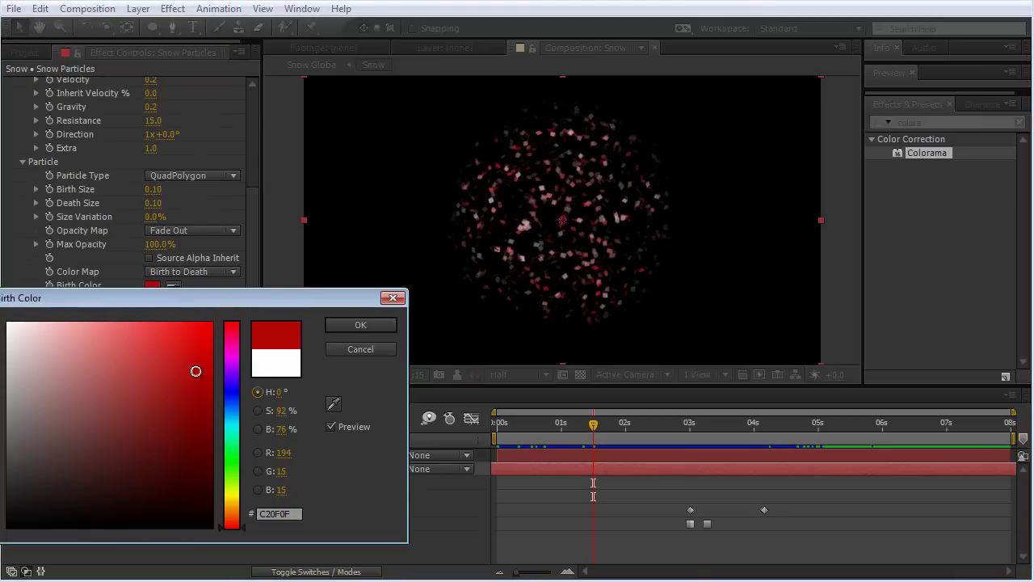
left_click(370, 349)
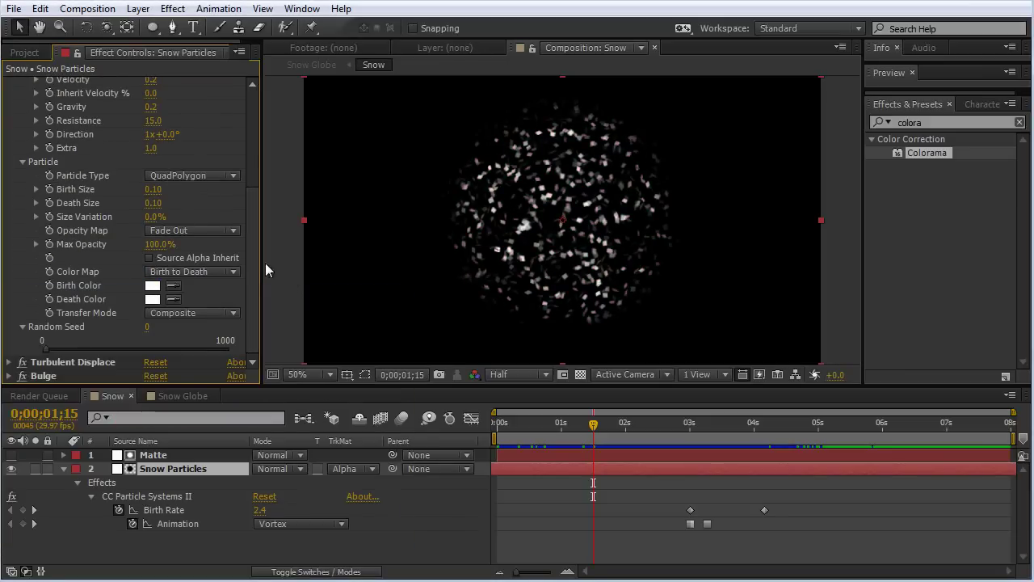
scroll(252, 168, "up", 5)
Apply Colorama to Snow Particles and uncheck Modify Alpha under its Modify options.
left_click(9, 83)
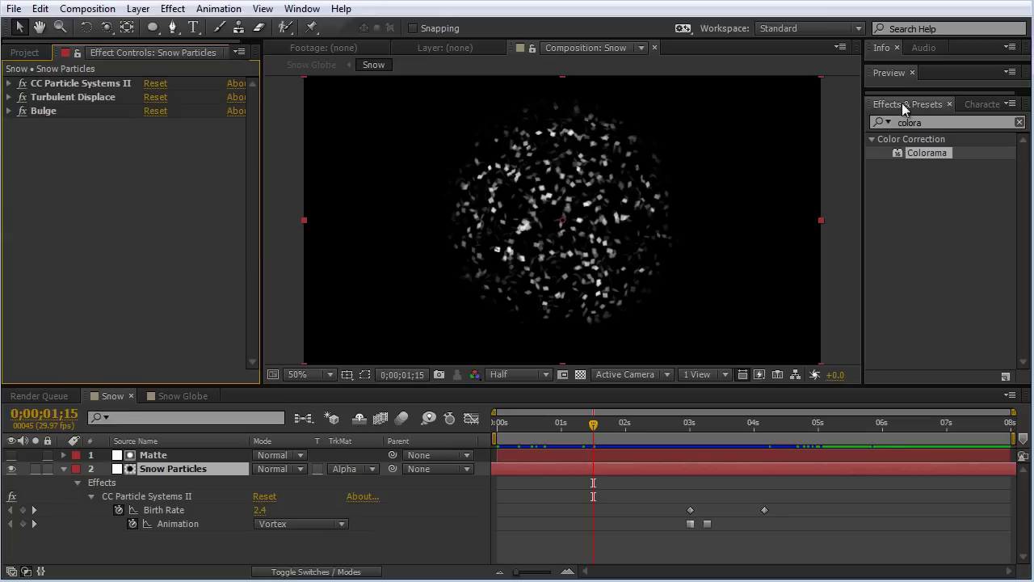
left_click_drag(929, 153, 189, 464)
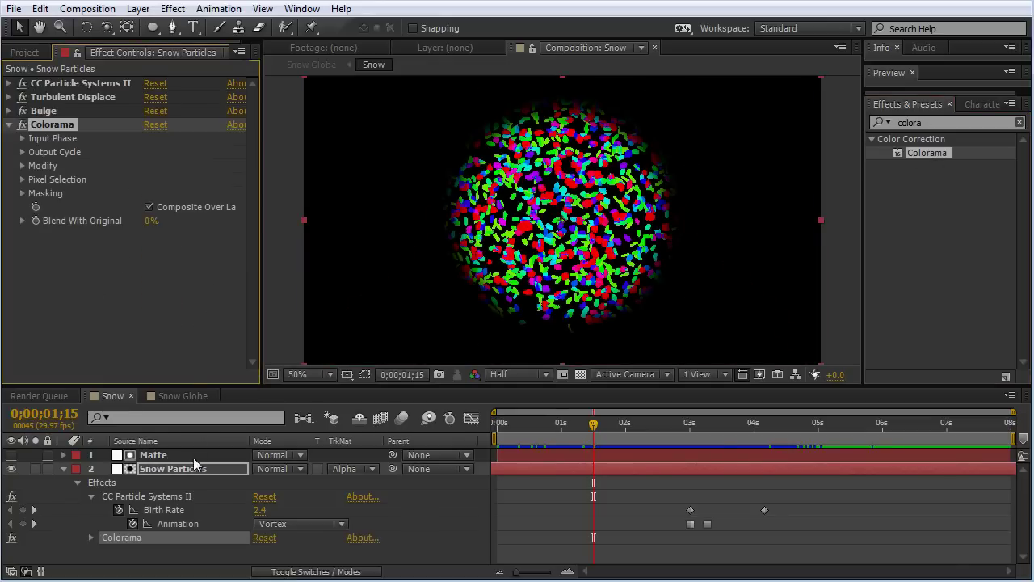
left_click(29, 165)
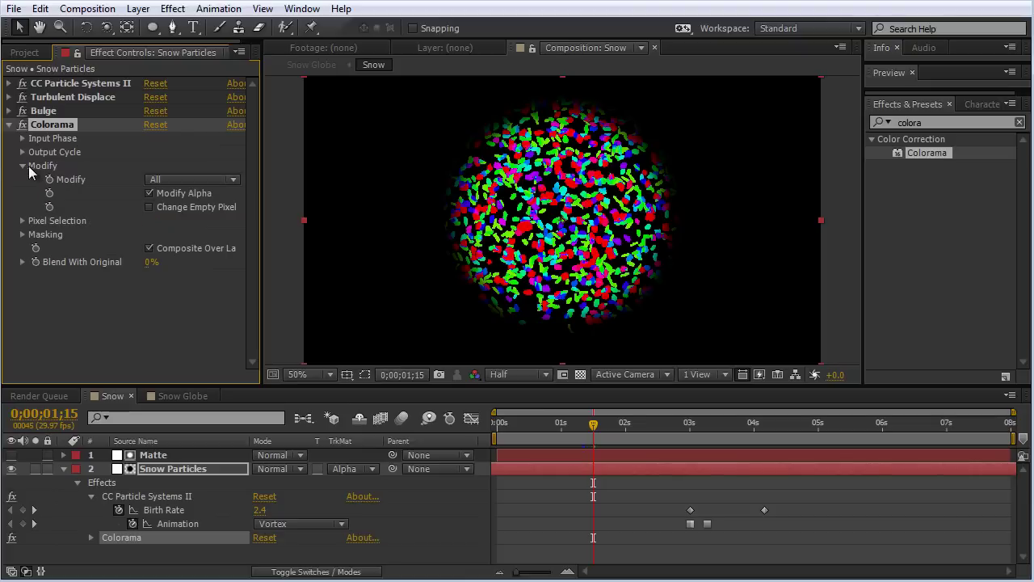
left_click(148, 193)
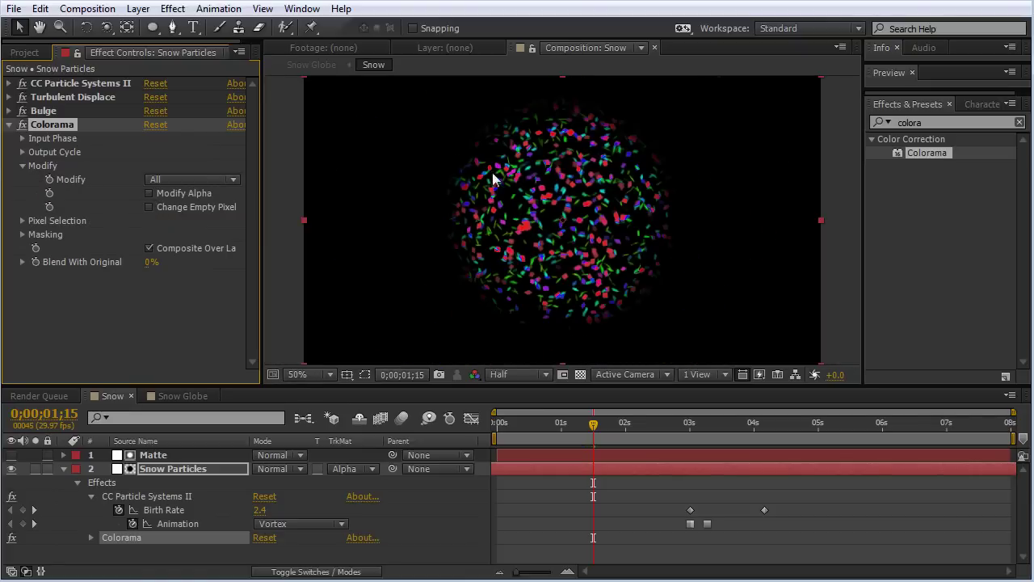
left_click(23, 166)
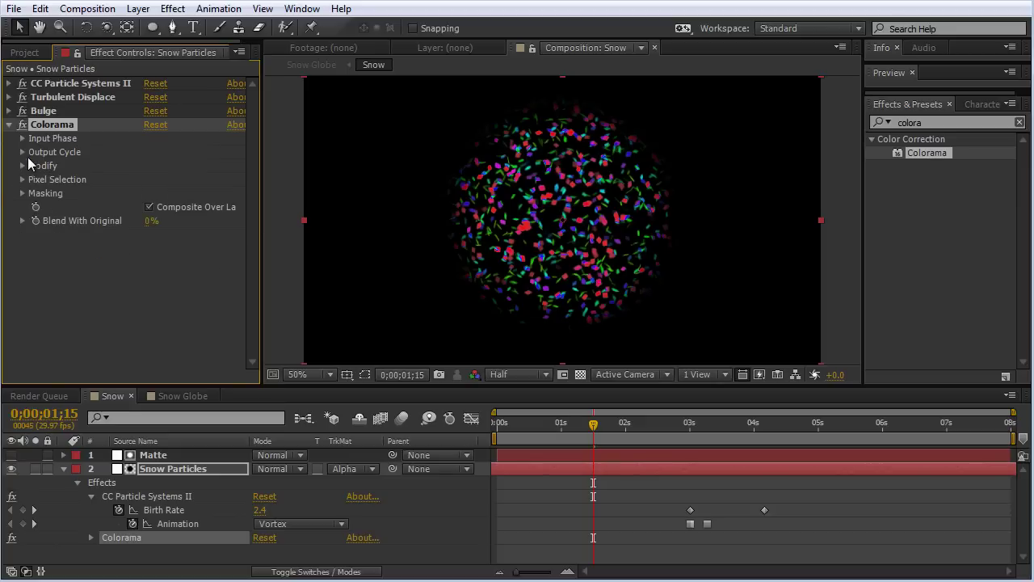
Set Colorama's Output Cycle preset palette to Deep Ocean and view the Snow Globe comp.
left_click(23, 152)
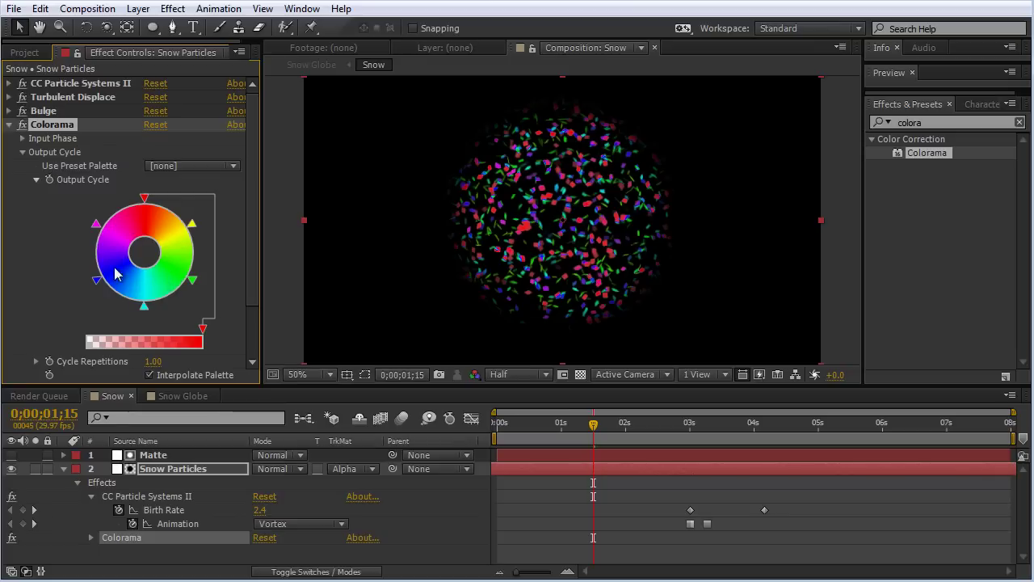
left_click(213, 167)
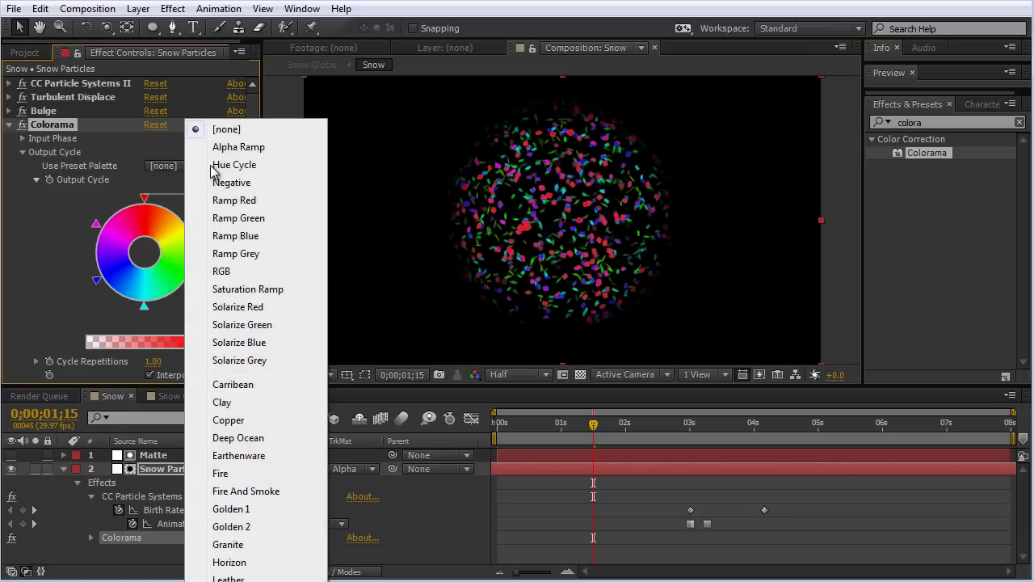
left_click(254, 443)
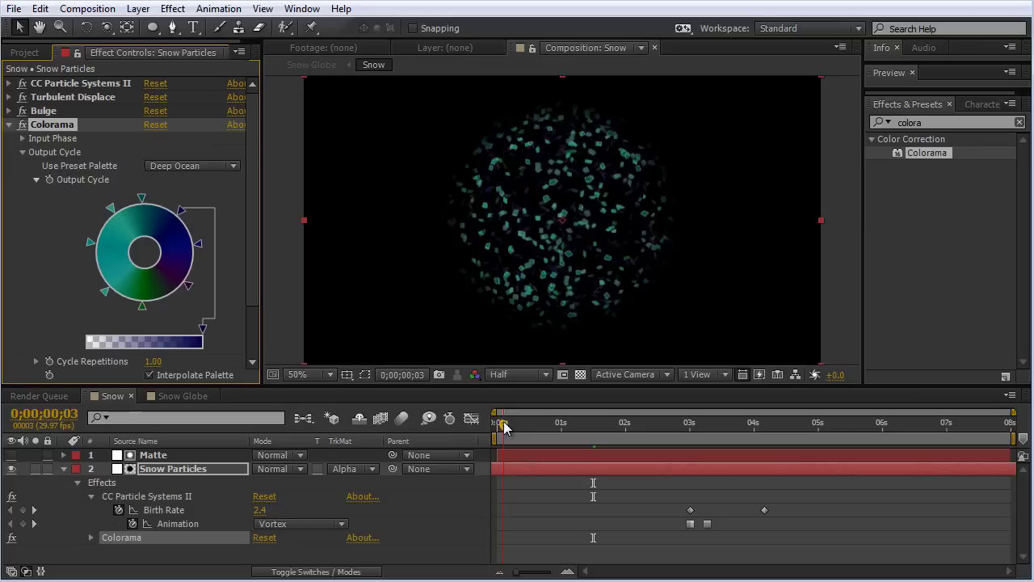
left_click(194, 397)
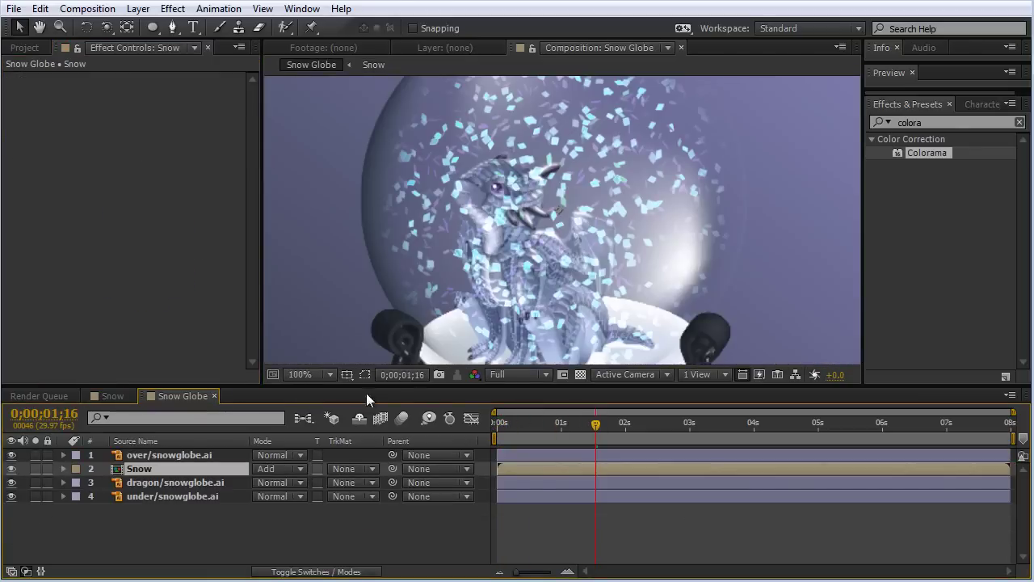
left_click(280, 467)
key("Escape")
key("KP_0")
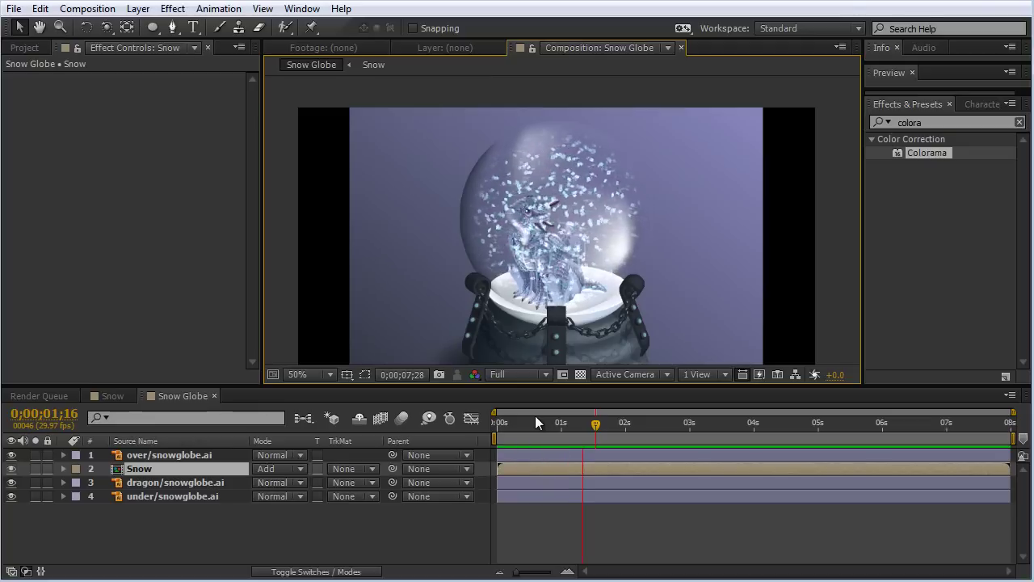